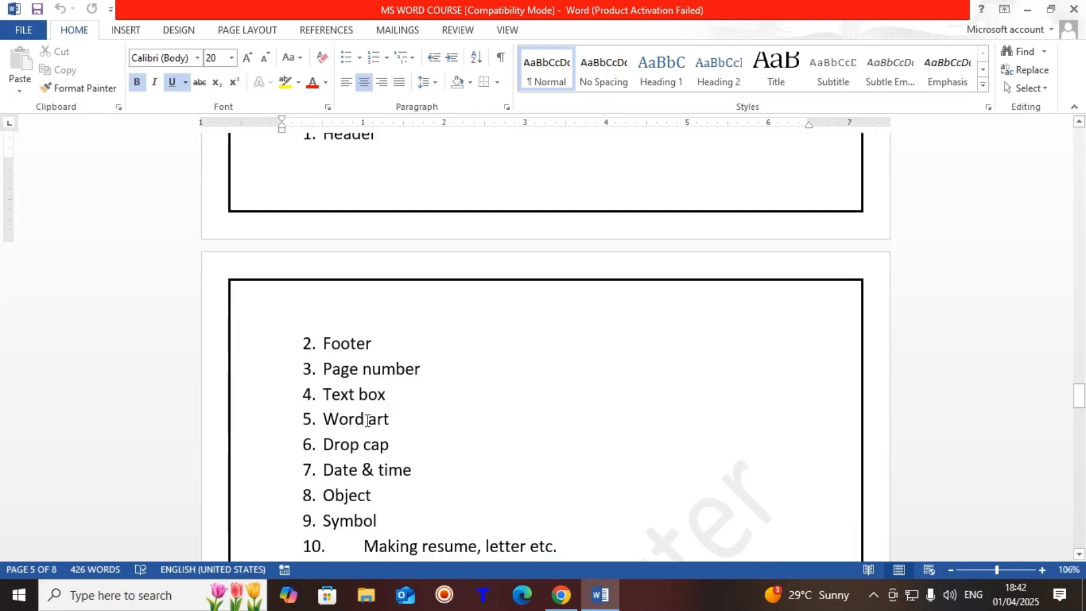
# Step: Look through the course outline's daily topic lists, from Day 7 back to Day 3
pyautogui.scroll(-1, 339, 438)
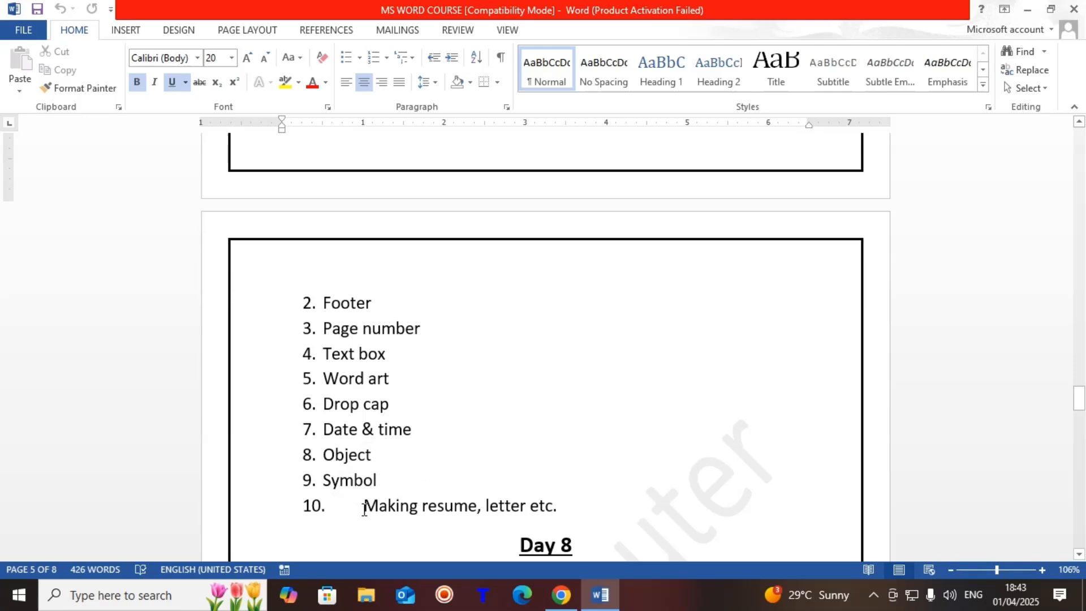
pyautogui.scroll(3, 364, 504)
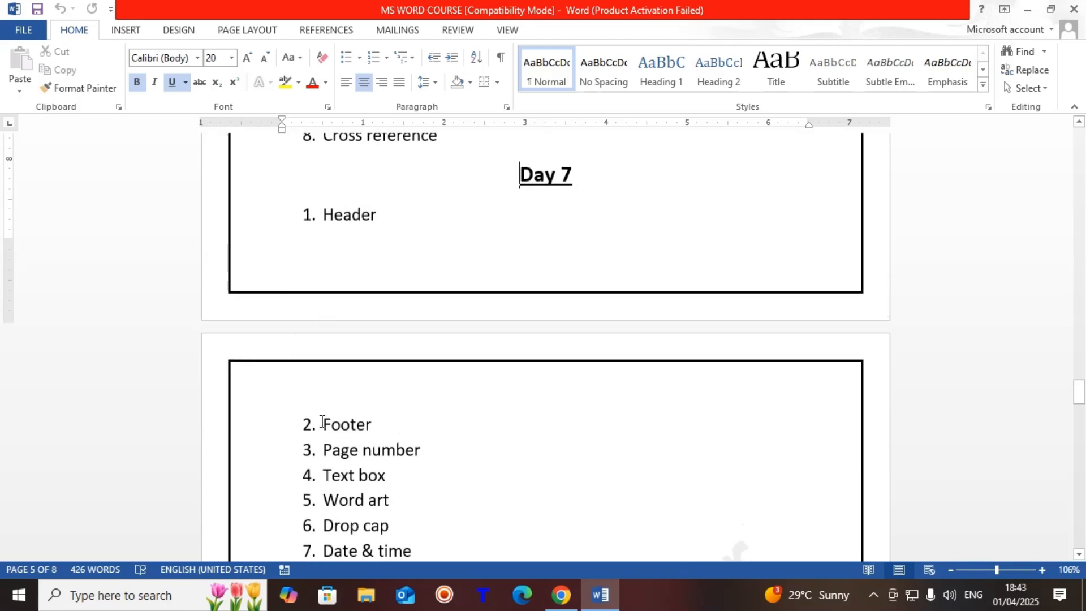
pyautogui.scroll(2, 458, 415)
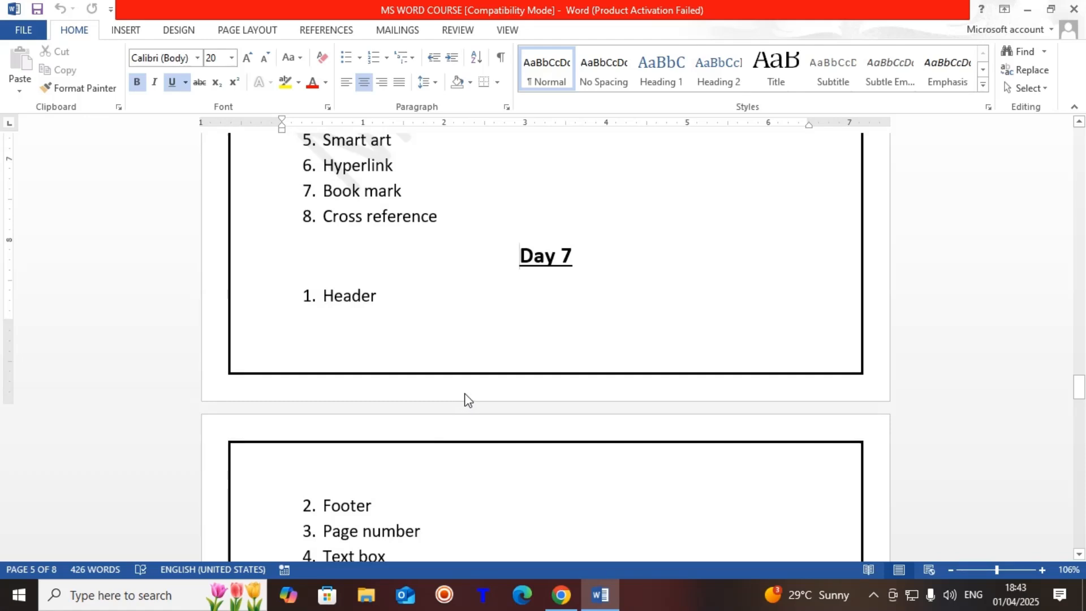
pyautogui.scroll(12, 544, 409)
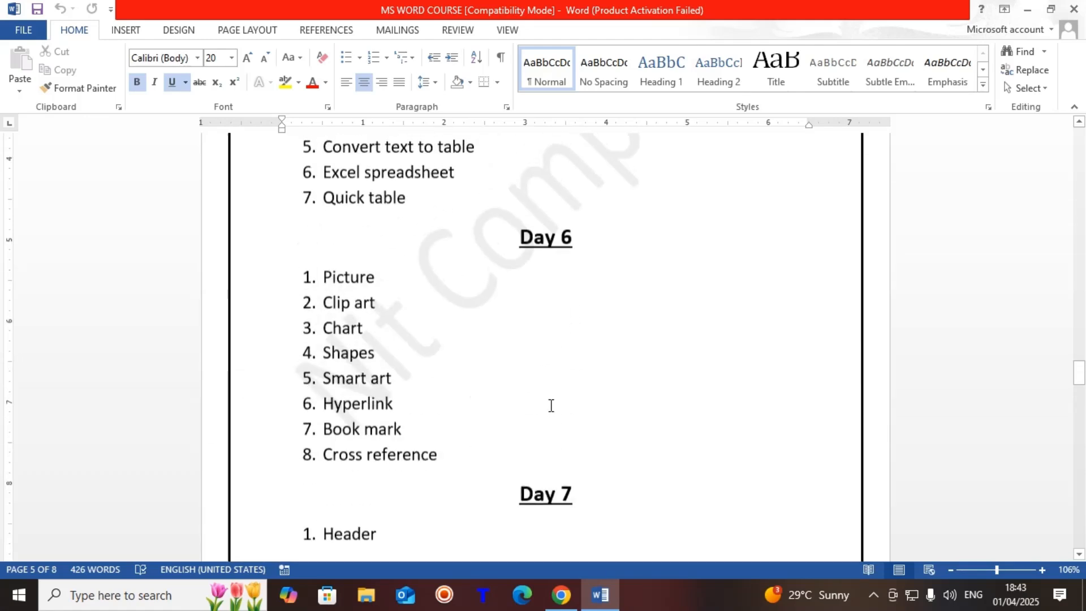
pyautogui.scroll(4, 551, 405)
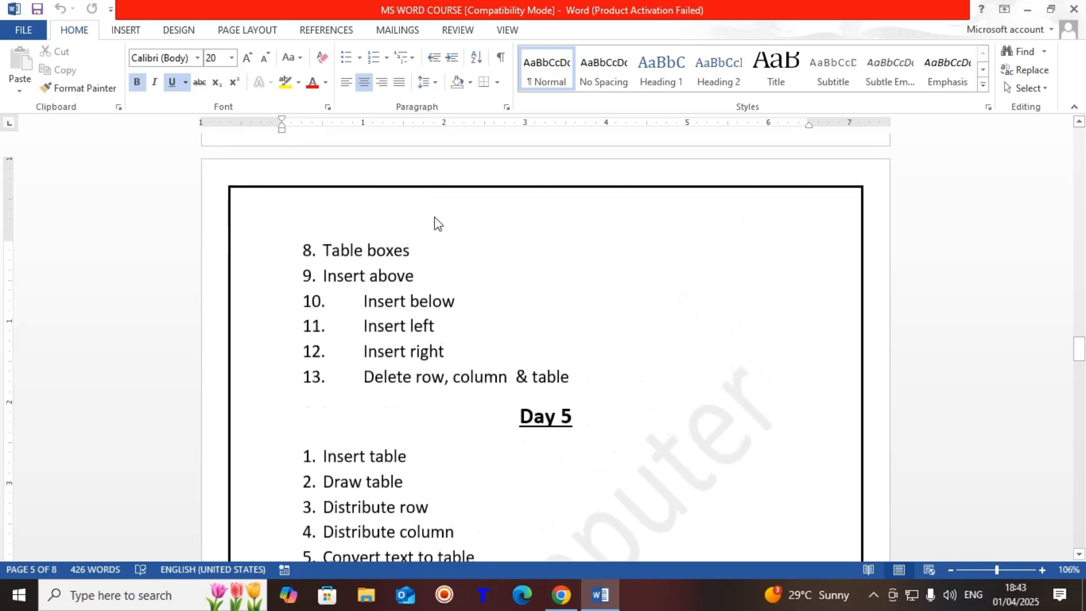
pyautogui.scroll(18, 506, 305)
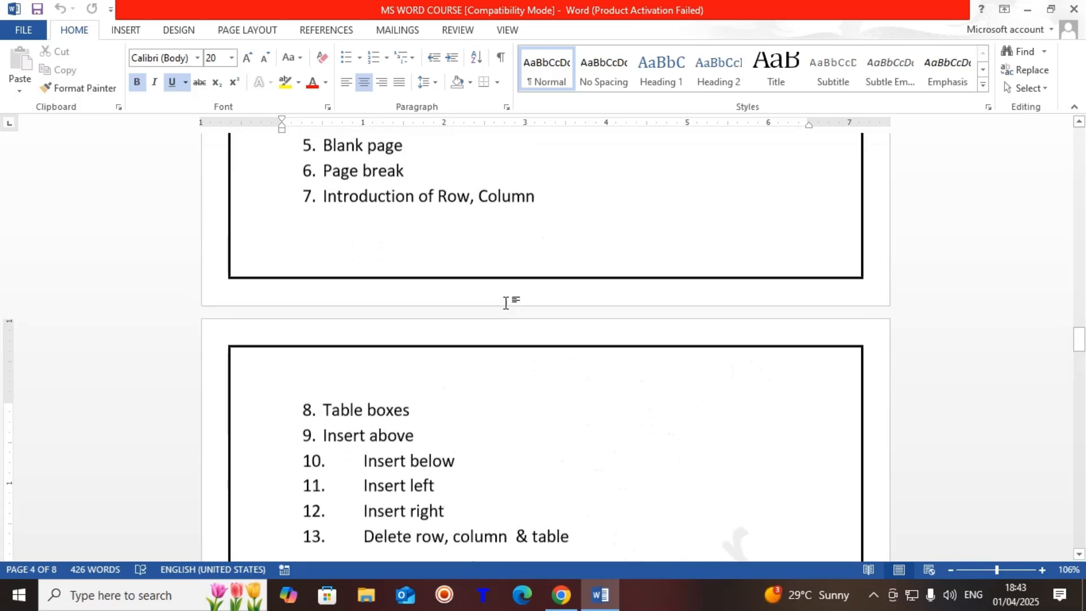
pyautogui.scroll(4, 504, 302)
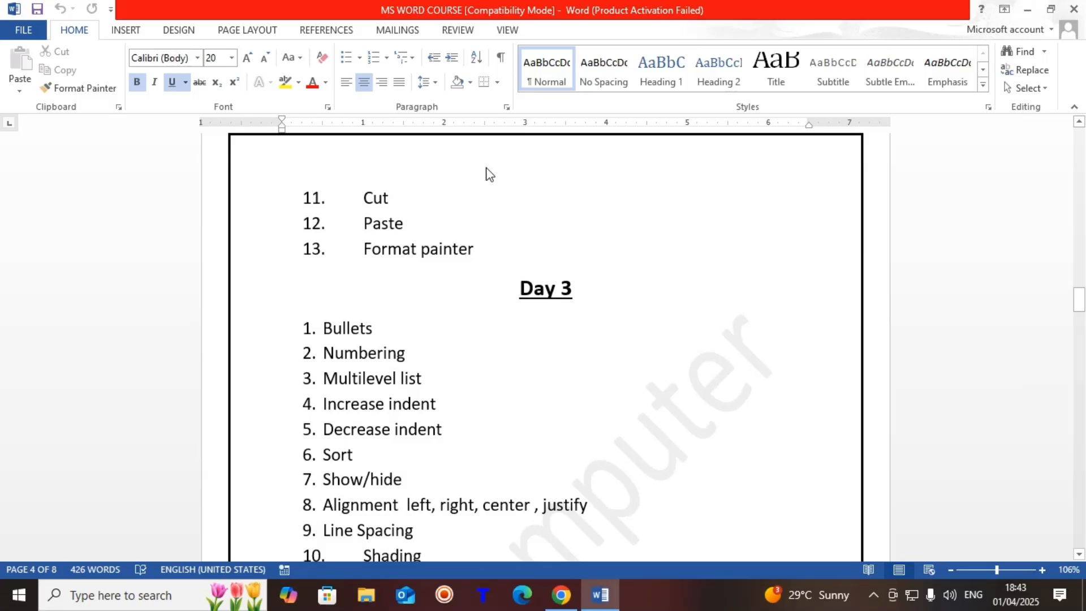
# Step: Display the document with multiple pages side by side
pyautogui.click(508, 30)
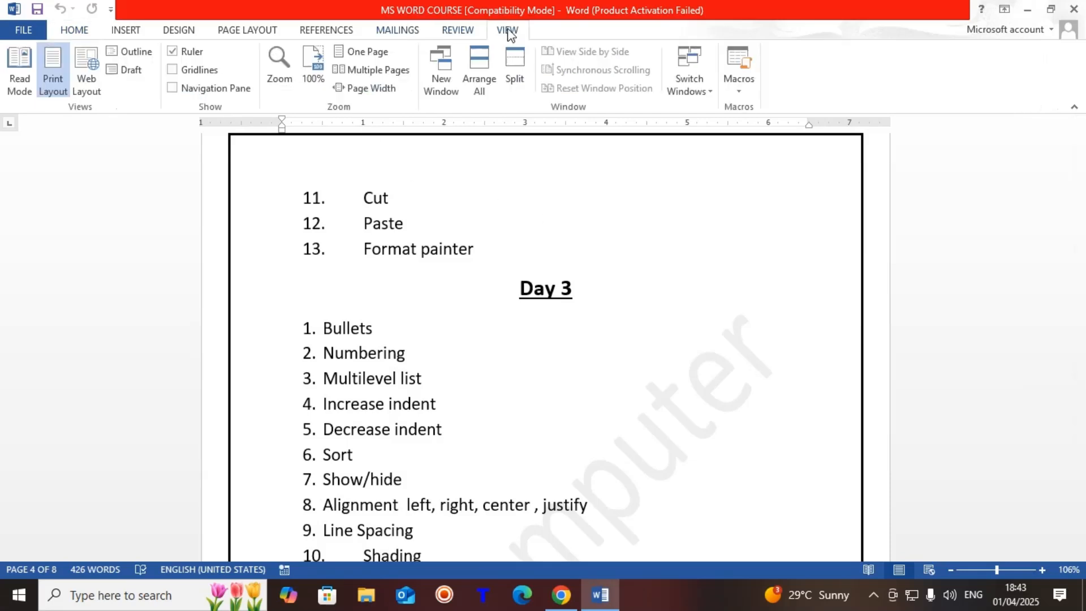
pyautogui.click(387, 71)
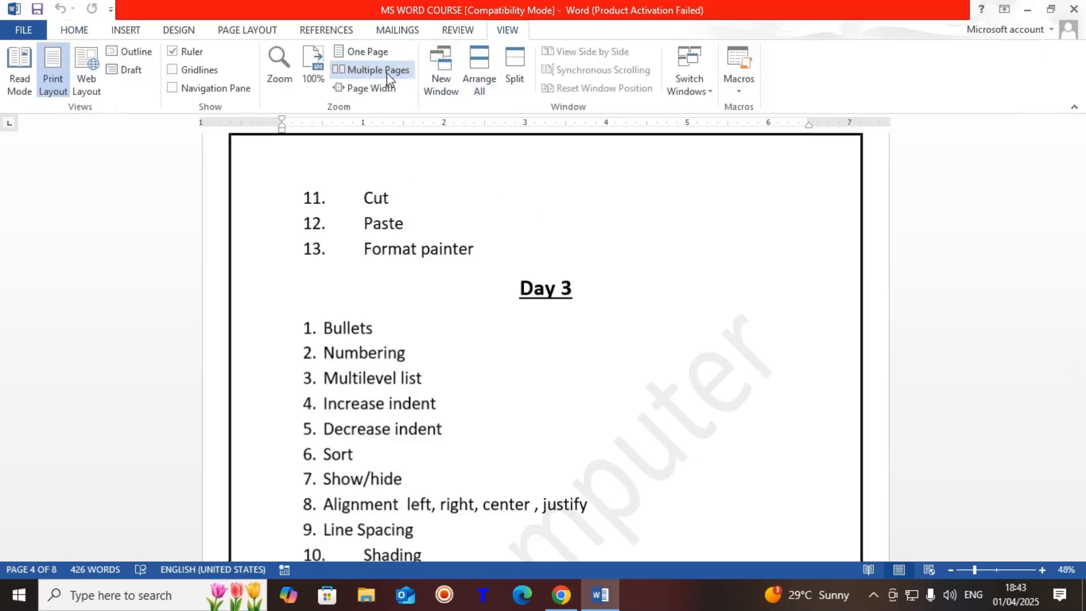
pyautogui.click(449, 236)
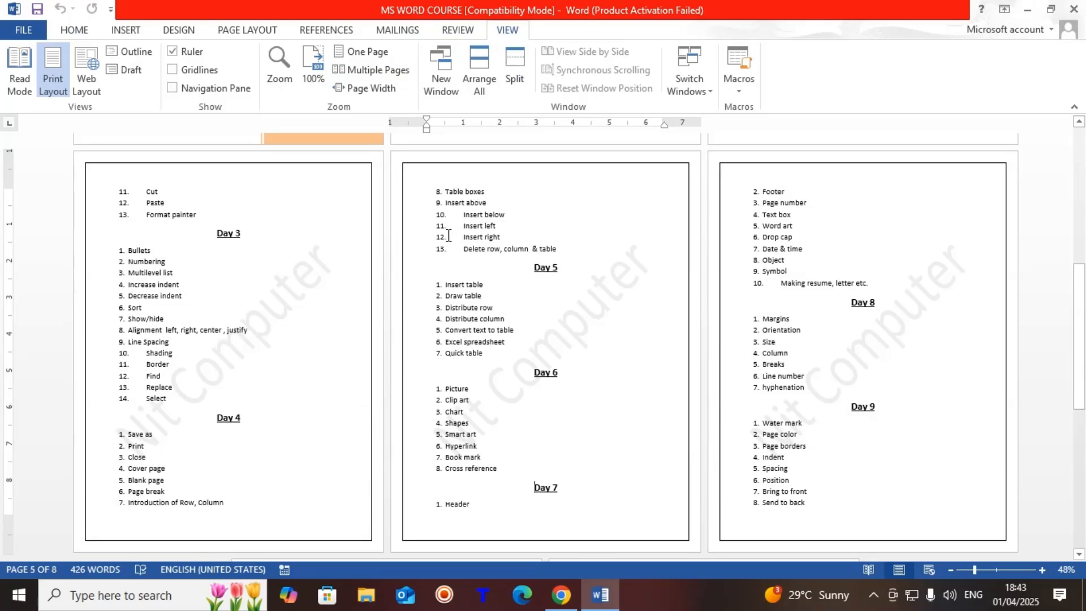
# Step: Insert the built-in Blank header into the document
pyautogui.scroll(5, 472, 286)
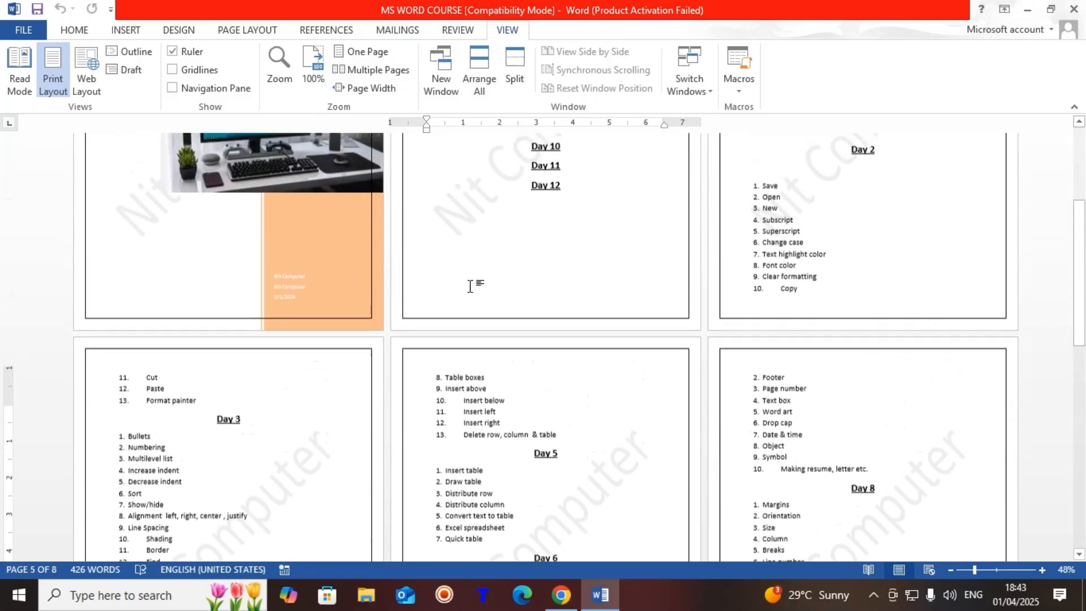
pyautogui.scroll(3, 472, 286)
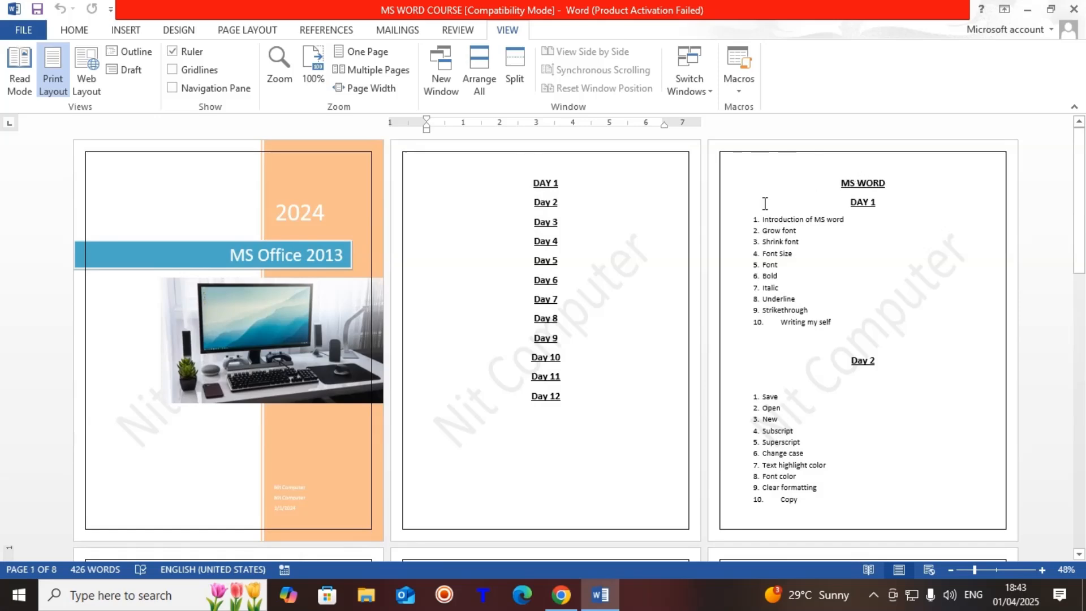
pyautogui.scroll(-5, 852, 188)
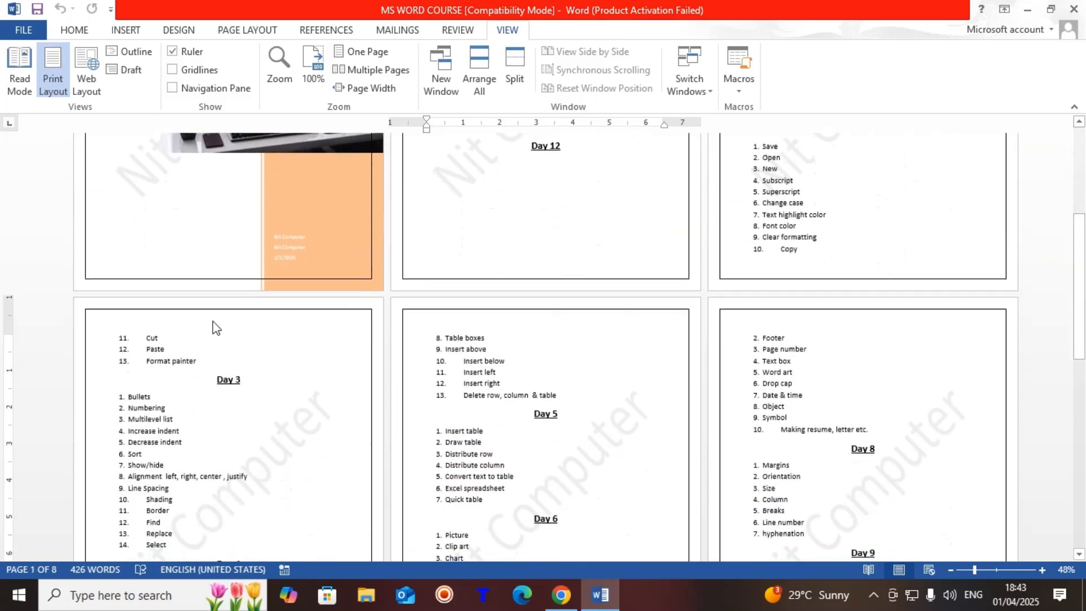
pyautogui.scroll(-7, 711, 305)
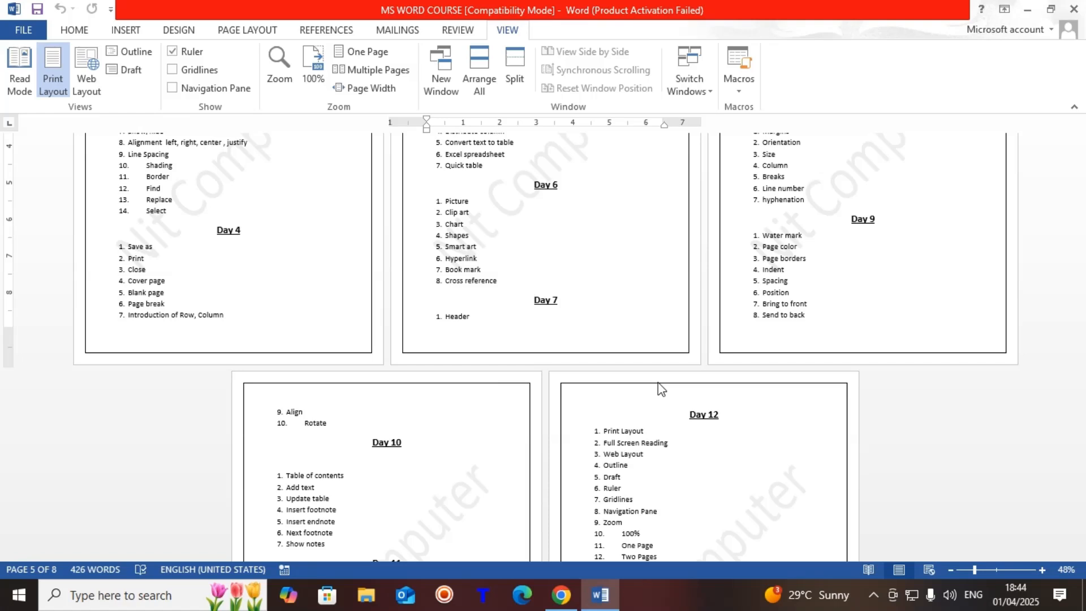
pyautogui.click(126, 30)
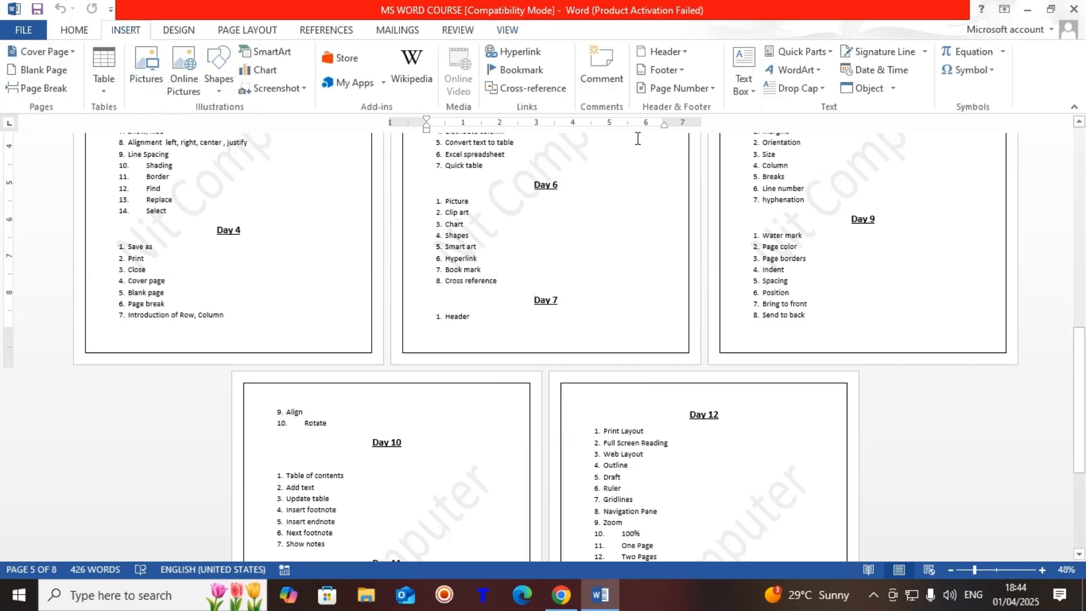
pyautogui.click(667, 56)
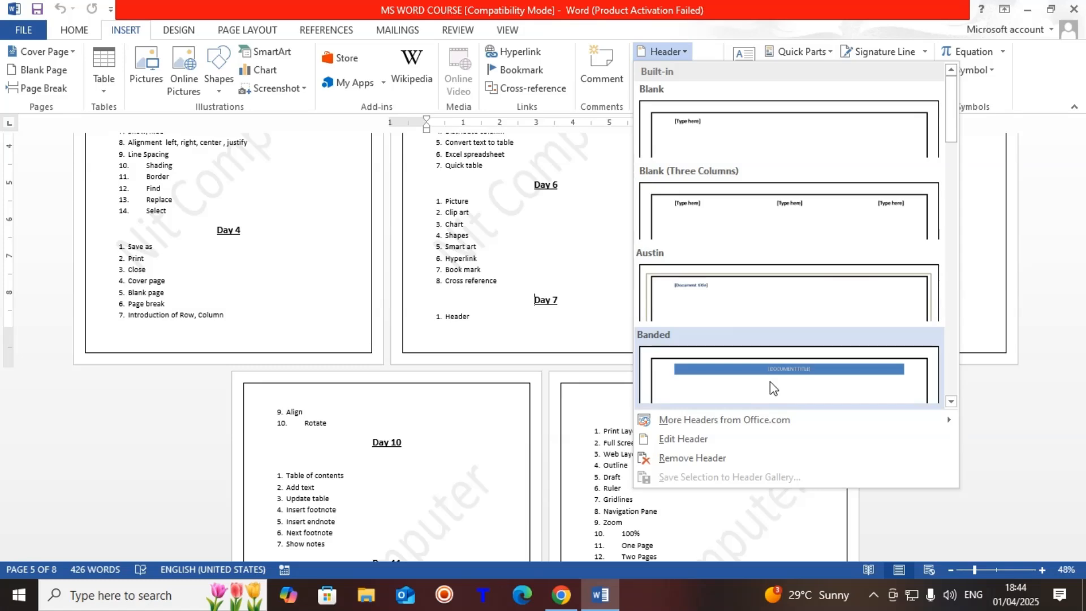
pyautogui.click(720, 133)
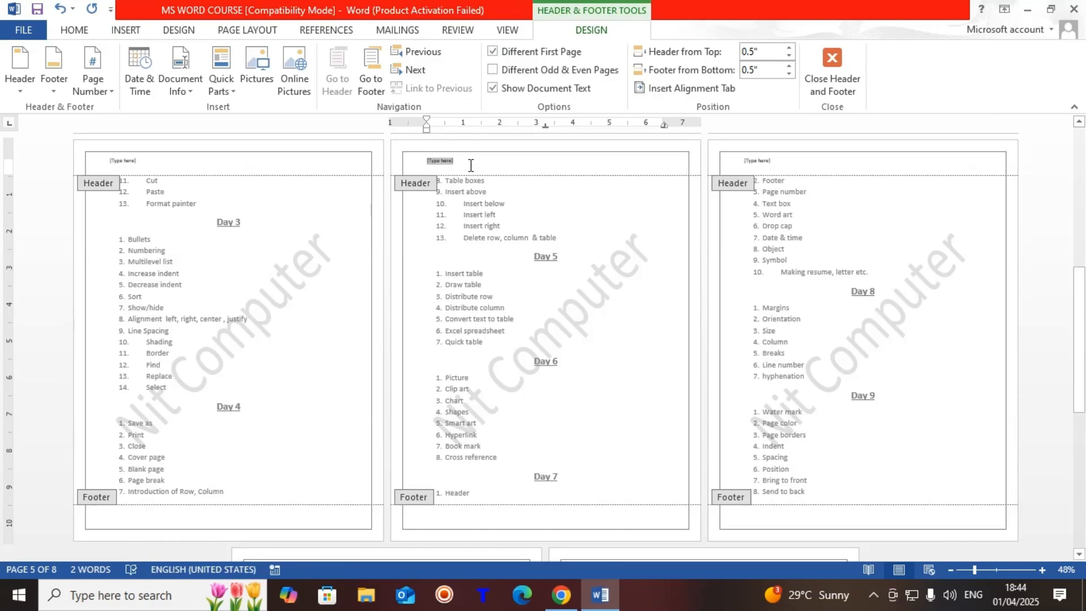
# Step: Try to enlarge the header's placeholder text before replacing it
pyautogui.hotkey('ctrl', 'shift', '.')
pyautogui.hotkey('ctrl', 'shift', '.')
pyautogui.hotkey('ctrl', 'shift', '.')
pyautogui.hotkey('ctrl', 'shift', '.')
pyautogui.hotkey('ctrl', 'shift', '.')
pyautogui.hotkey('ctrl', 'shift', '.')
pyautogui.hotkey('ctrl', 'shift', '.')
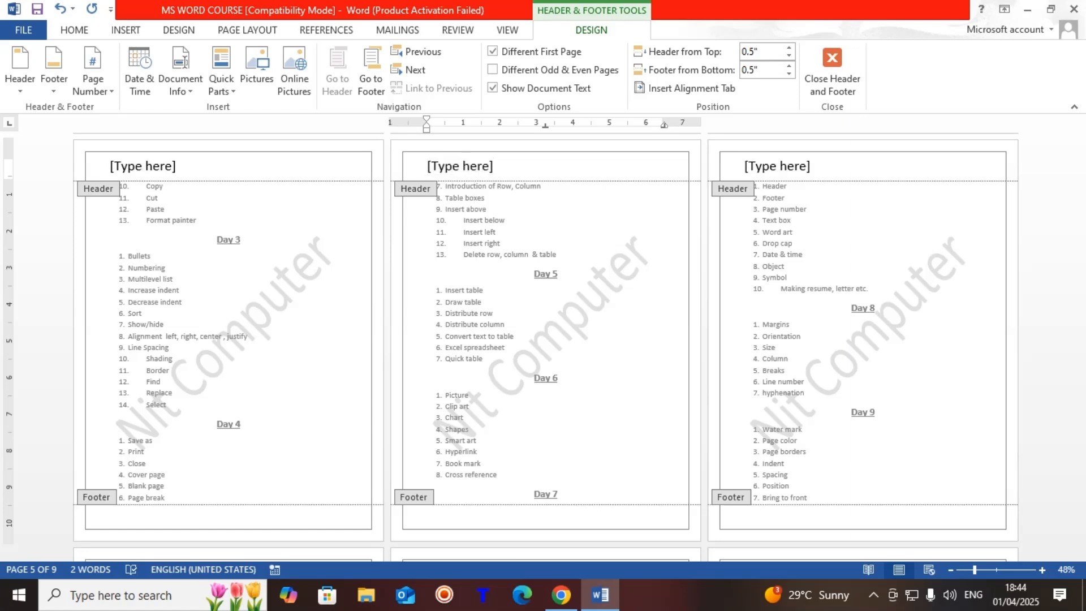
# Step: Replace the header placeholder with "Nit Computer" and enlarge that text to title size
pyautogui.write('Nit')
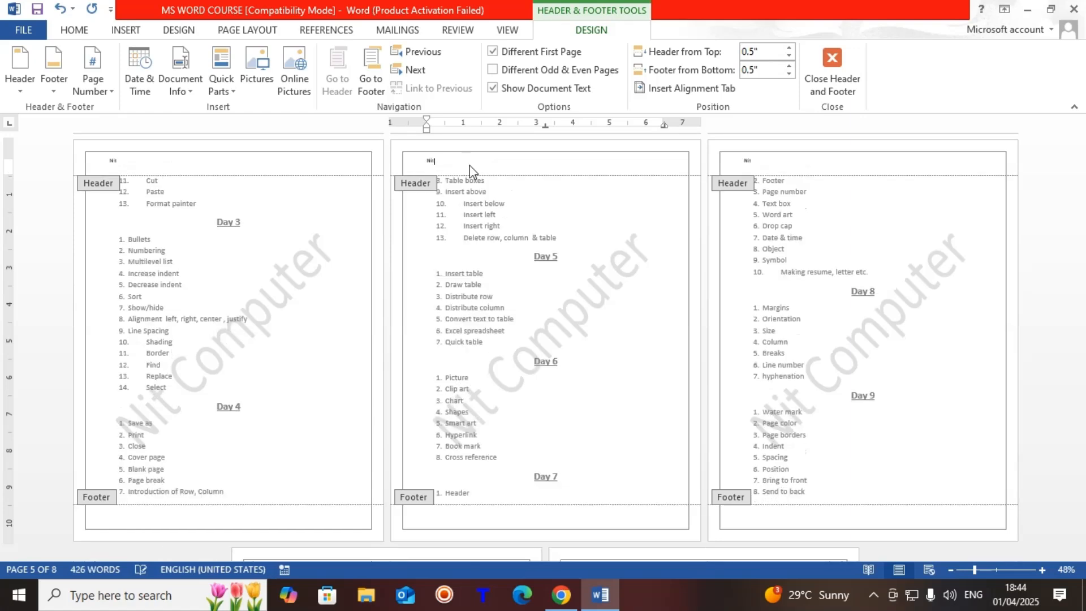
pyautogui.write(' Computer')
pyautogui.hotkey('shift', 'Left')
pyautogui.hotkey('shift', 'Left')
pyautogui.hotkey('shift', 'Left')
pyautogui.hotkey('shift', 'Left')
pyautogui.hotkey('shift', 'Left')
pyautogui.hotkey('shift', 'Left')
pyautogui.hotkey('shift', 'Left')
pyautogui.hotkey('shift', 'Left')
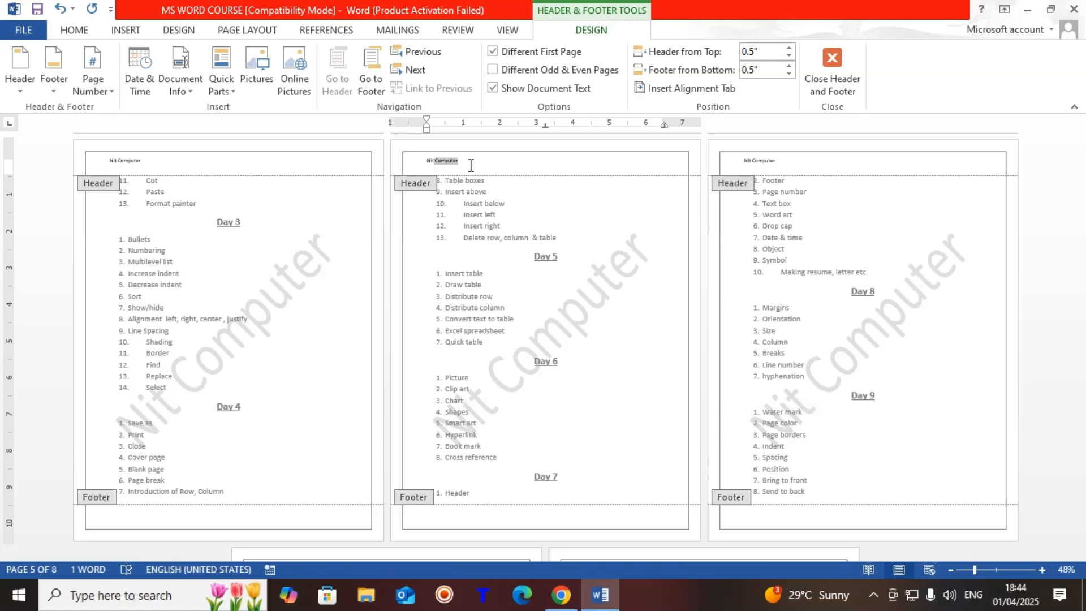
pyautogui.hotkey('shift', 'Left')
pyautogui.hotkey('shift', 'Left')
pyautogui.hotkey('shift', 'Left')
pyautogui.hotkey('shift', 'Left')
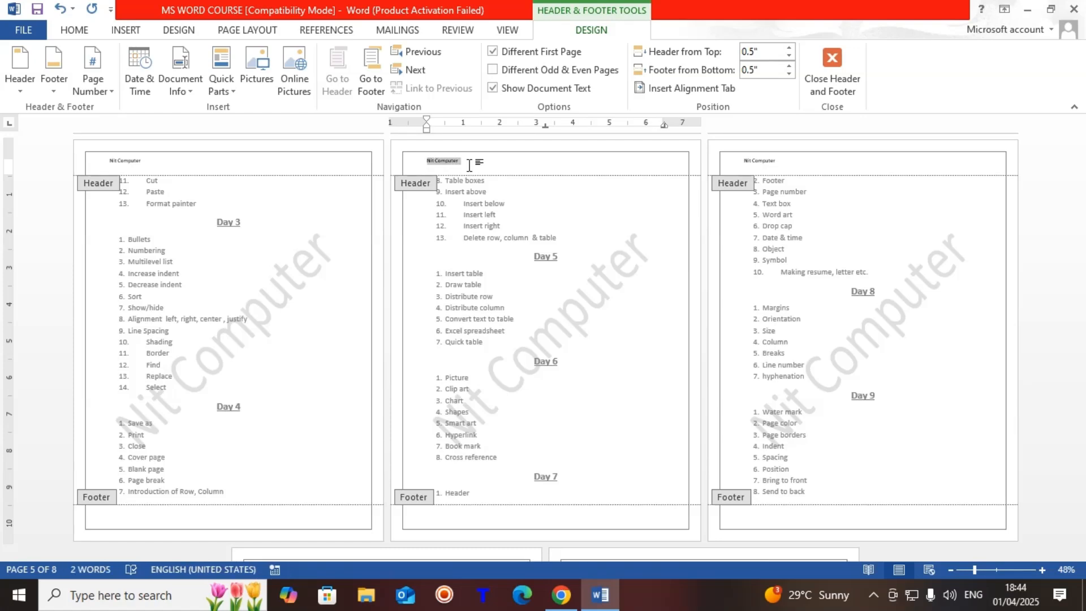
pyautogui.hotkey('ctrl', 'shift', '.')
pyautogui.hotkey('ctrl', 'shift', '.')
pyautogui.hotkey('ctrl', 'shift', '.')
pyautogui.hotkey('ctrl', 'shift', '.')
pyautogui.hotkey('ctrl', 'shift', '.')
pyautogui.hotkey('ctrl', 'shift', '.')
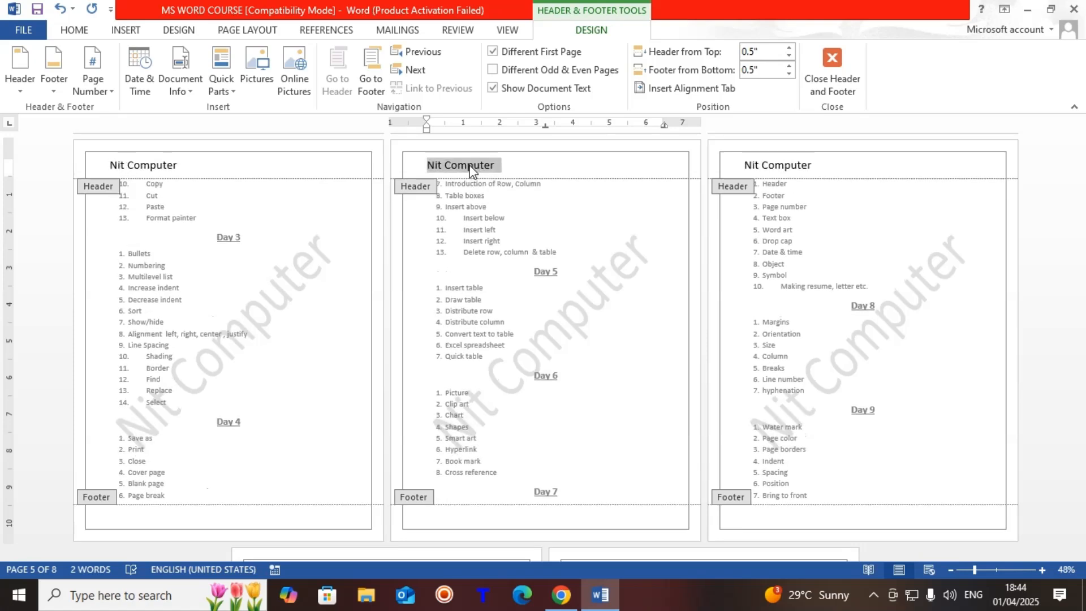
pyautogui.hotkey('ctrl', 'shift', '.')
pyautogui.hotkey('ctrl', 'shift', '.')
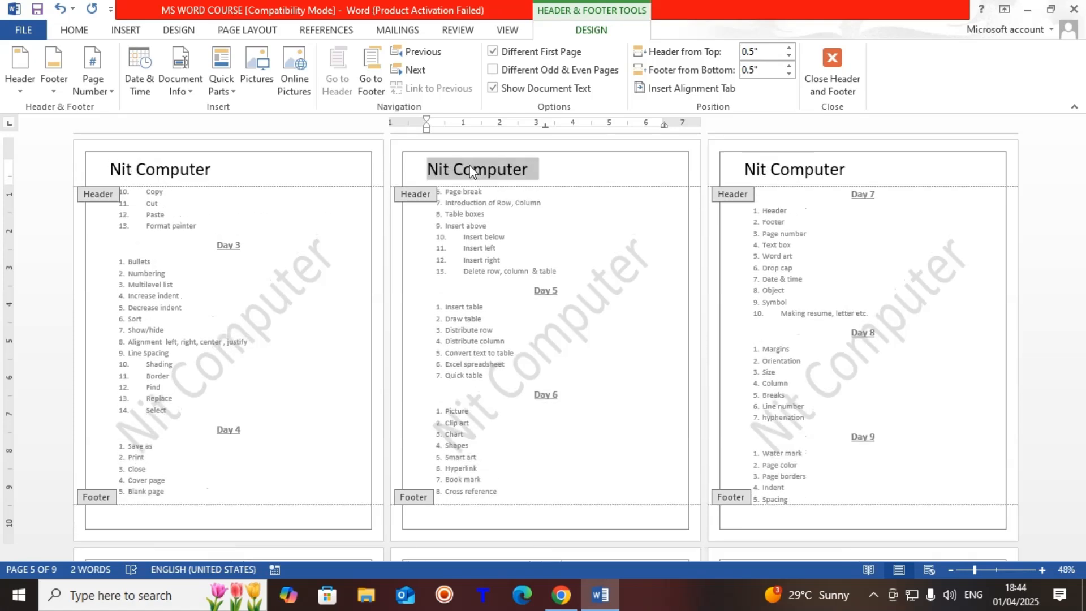
# Step: Center the header text, make it bold and underlined, and return to the document body
pyautogui.hotkey('ctrl', 'e')
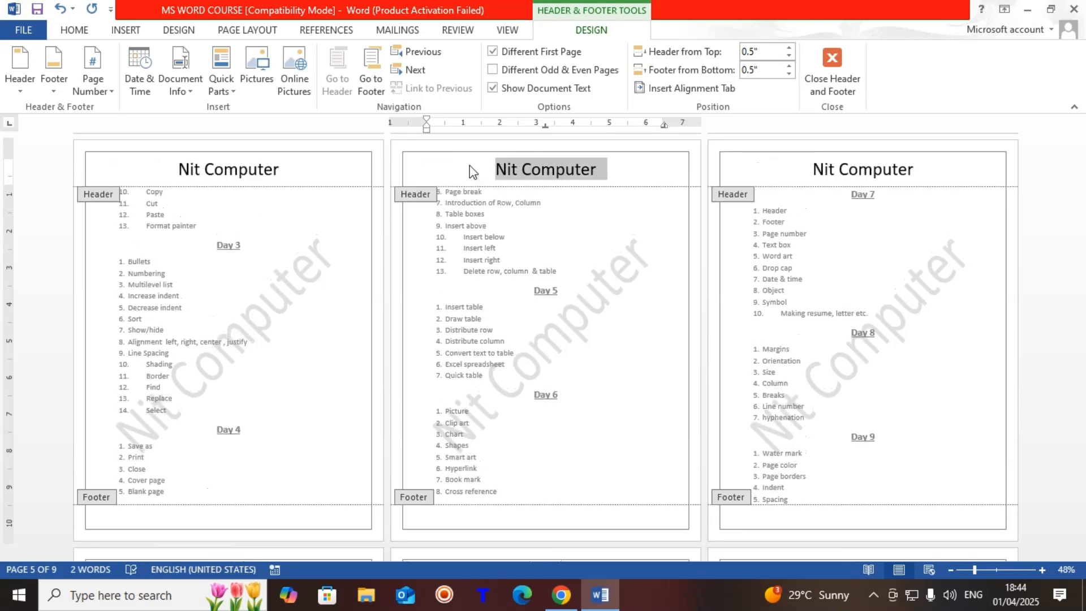
pyautogui.hotkey('ctrl', 'b')
pyautogui.hotkey('ctrl', 'u')
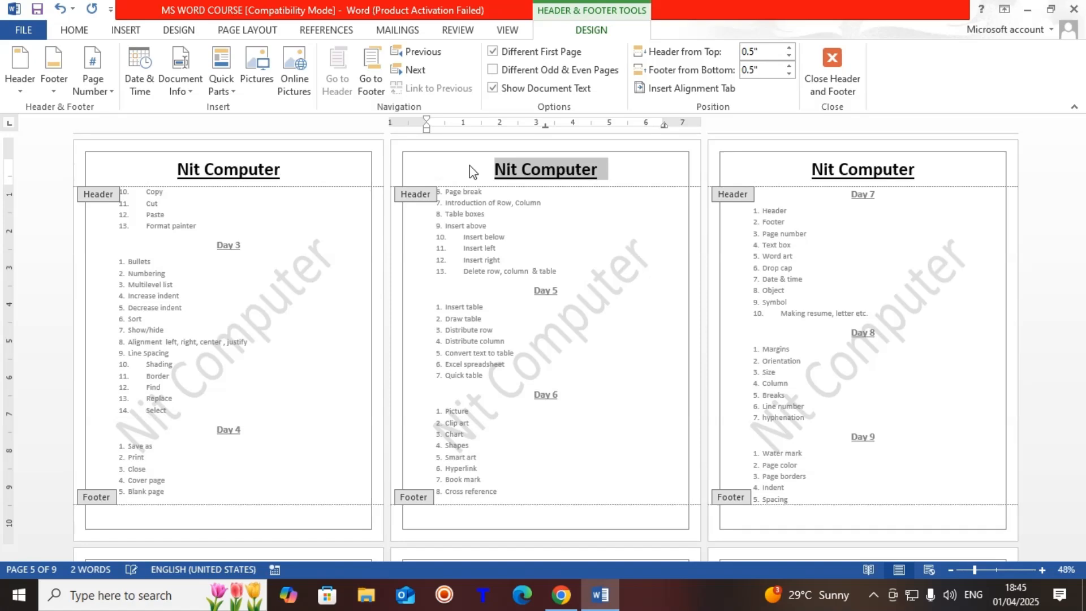
pyautogui.click(840, 58)
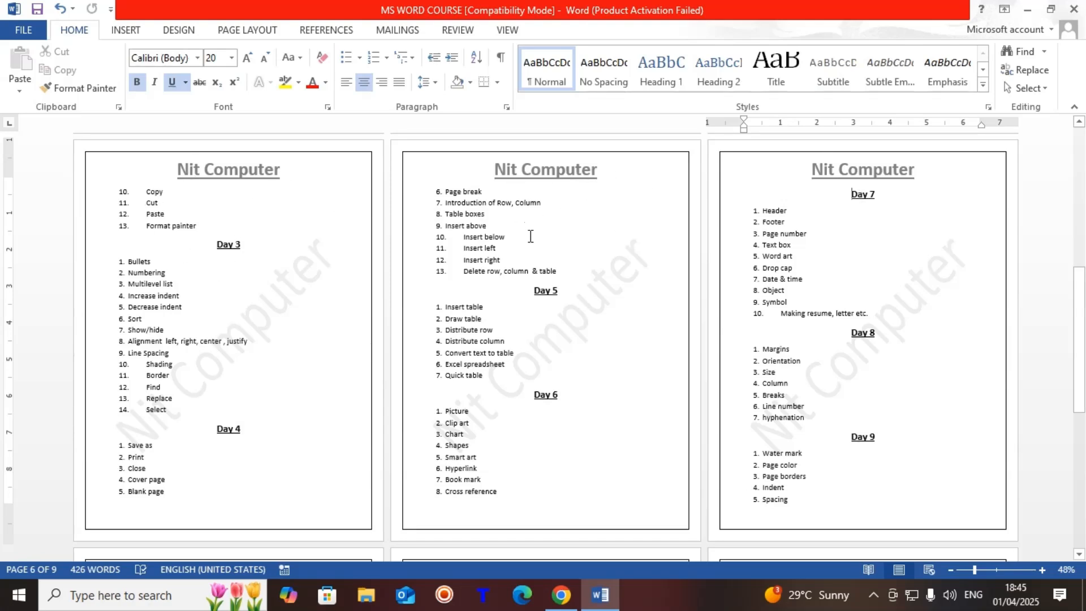
# Step: Check the header across all pages, from the cover page to the last page
pyautogui.scroll(3, 537, 235)
pyautogui.scroll(6, 526, 236)
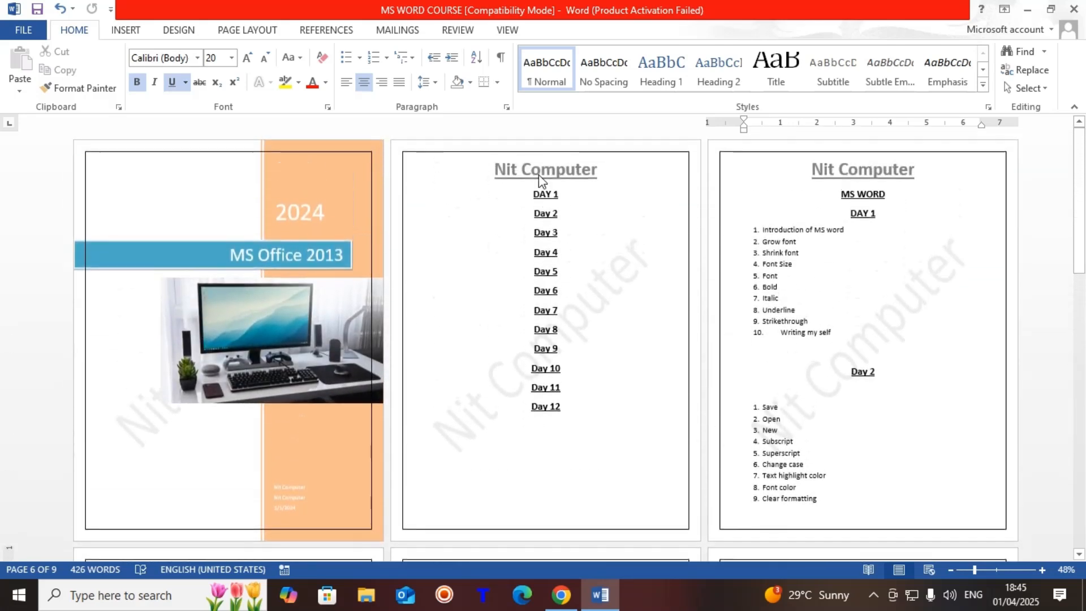
pyautogui.scroll(-9, 586, 275)
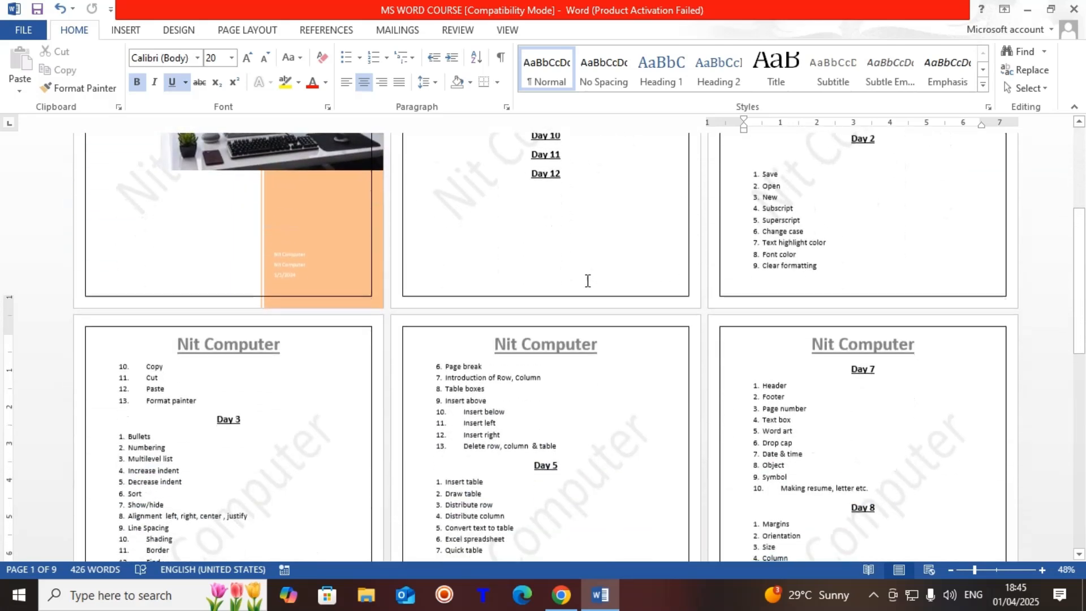
pyautogui.scroll(-4, 583, 278)
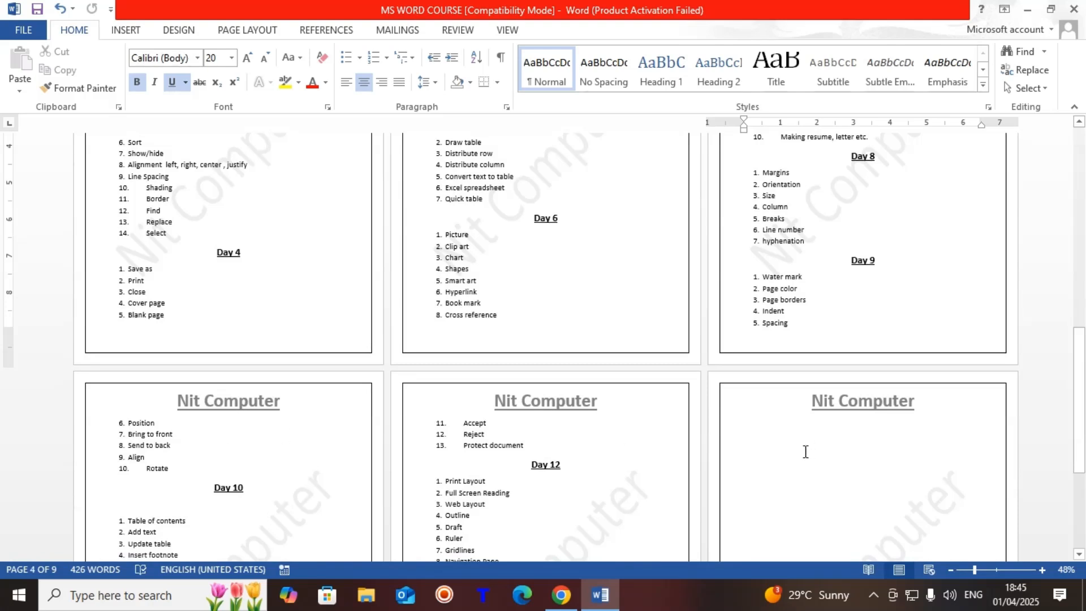
pyautogui.scroll(2, 771, 447)
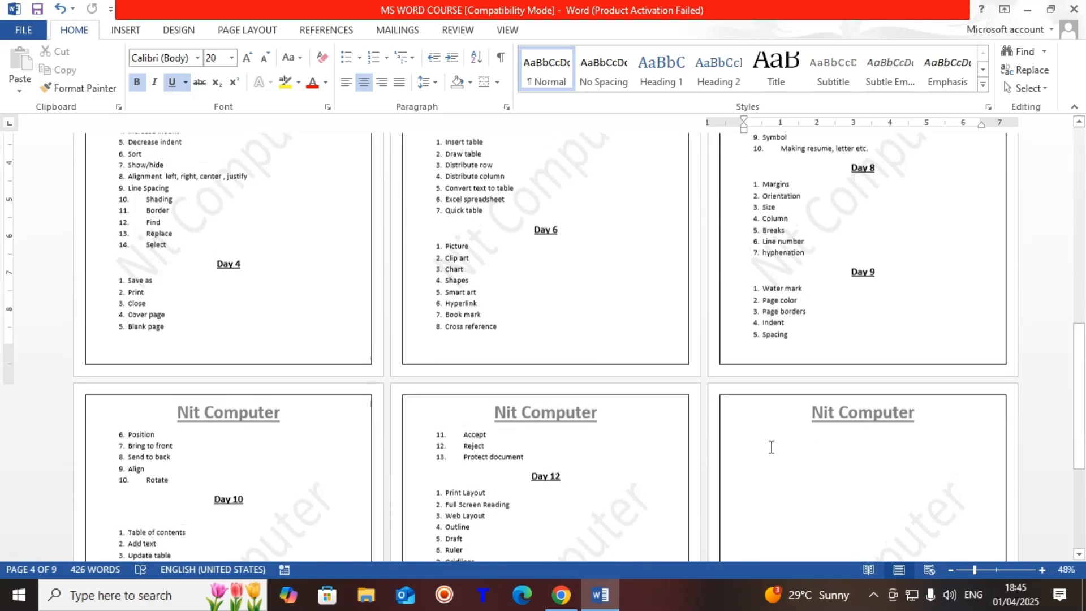
pyautogui.scroll(3, 772, 453)
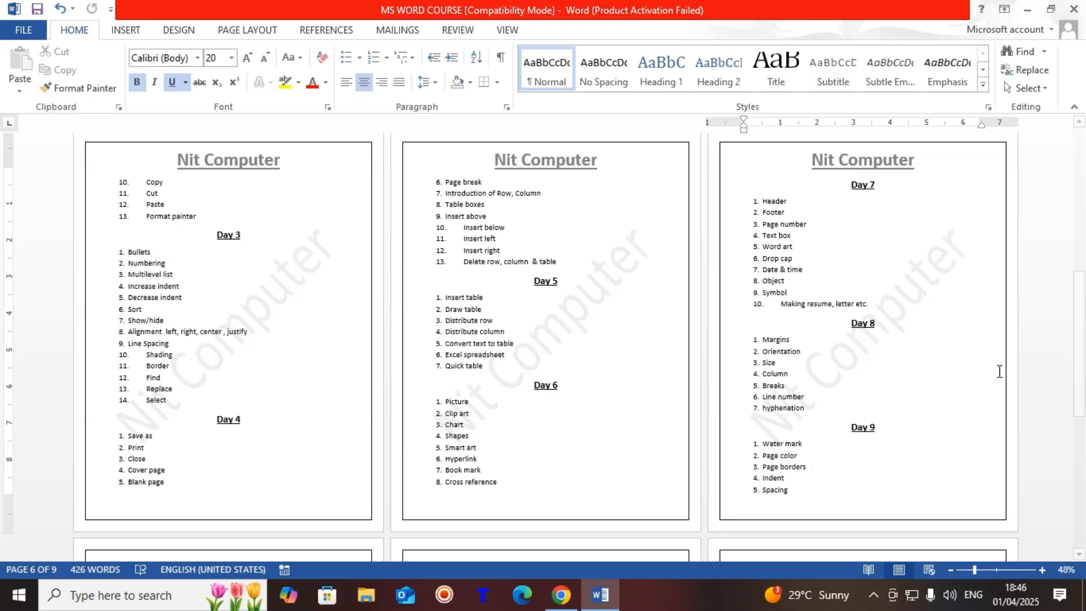
pyautogui.click(112, 34)
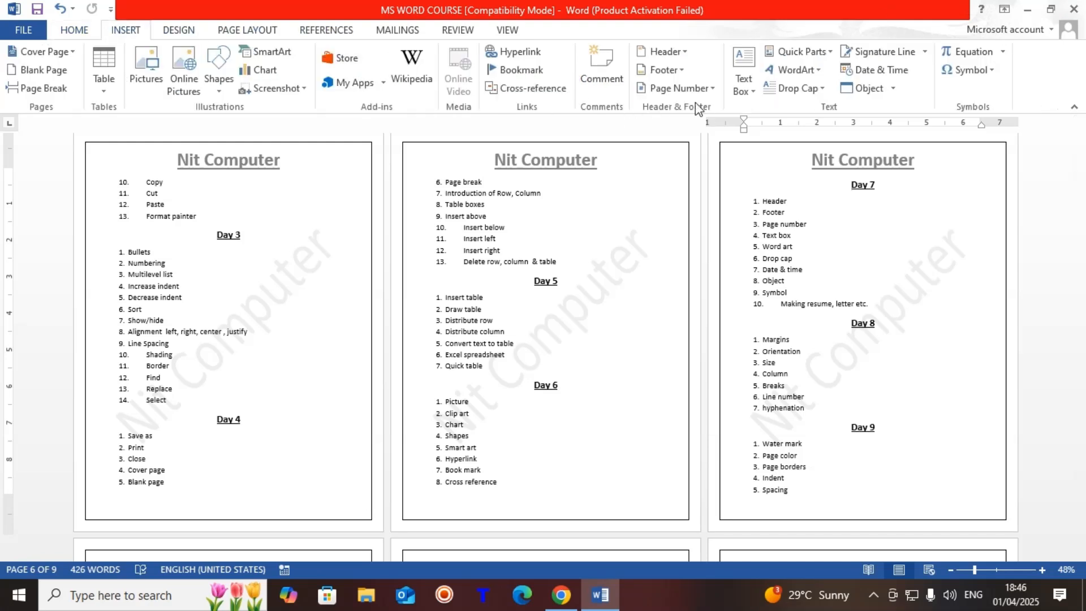
pyautogui.click(678, 70)
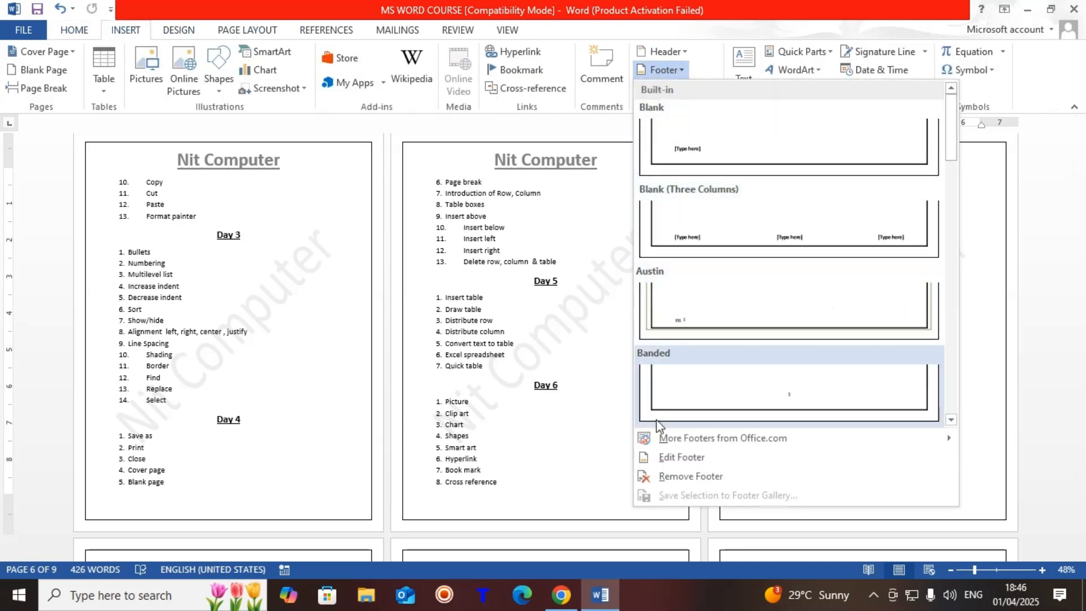
pyautogui.click(729, 158)
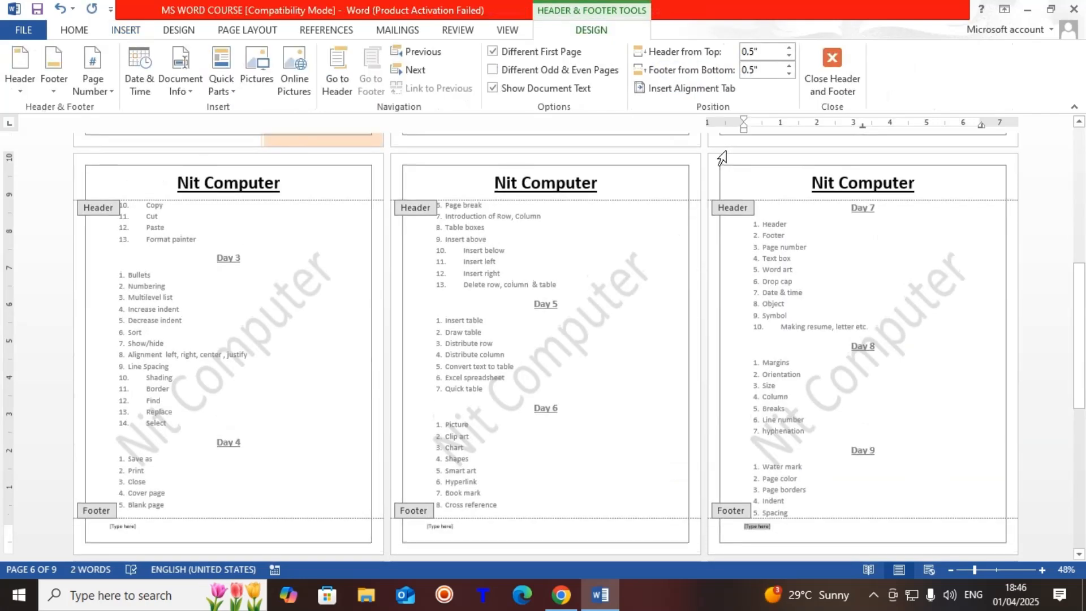
pyautogui.write('www.nitcomputer.in')
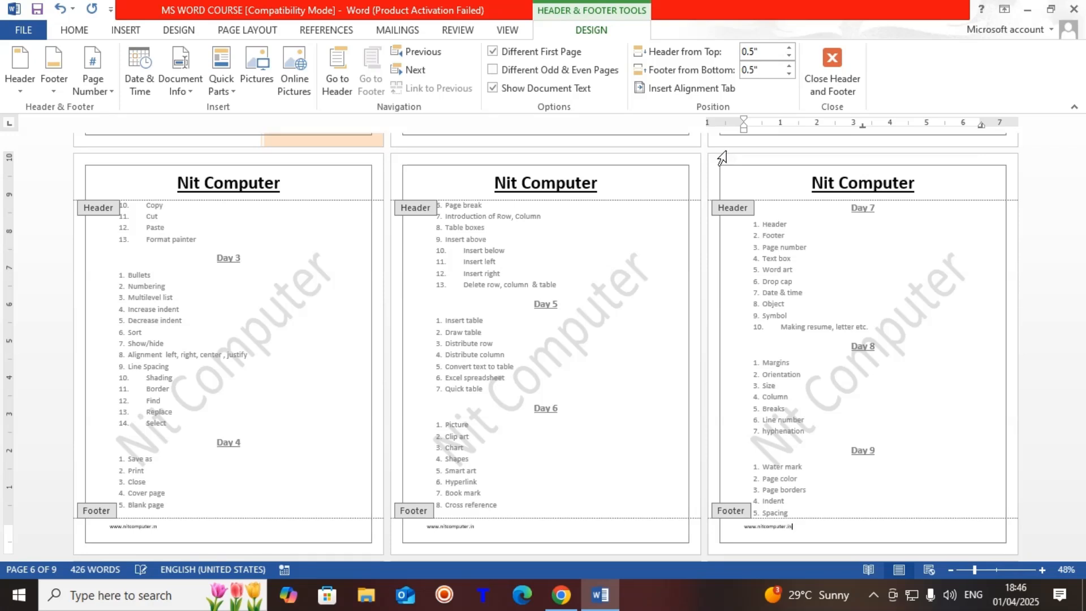
pyautogui.hotkey('ctrl', 'shift', 'Left')
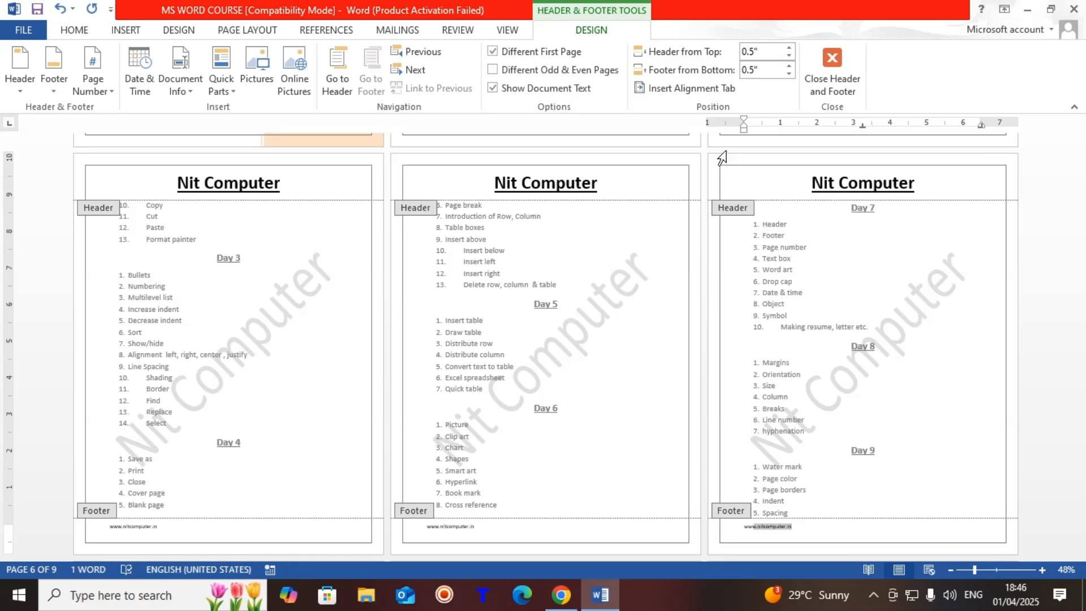
pyautogui.hotkey('ctrl', ']')
pyautogui.hotkey('ctrl', ']')
pyautogui.hotkey('ctrl', ']')
pyautogui.hotkey('ctrl', ']')
pyautogui.hotkey('ctrl', ']')
pyautogui.hotkey('ctrl', ']')
pyautogui.hotkey('ctrl', ']')
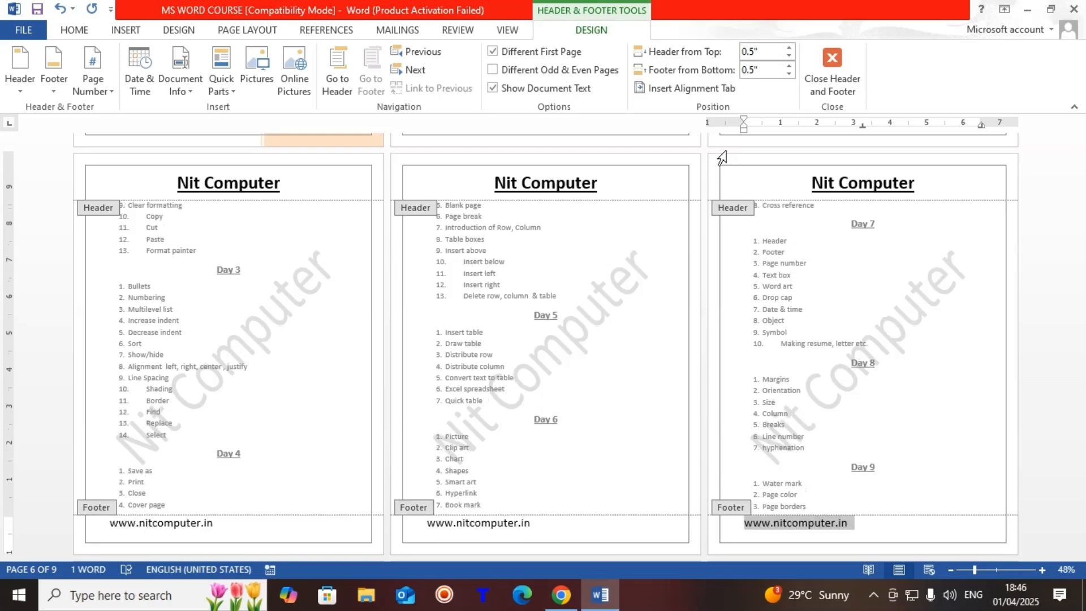
pyautogui.hotkey('ctrl', ']')
pyautogui.hotkey('ctrl', ']')
pyautogui.hotkey('ctrl', ']')
pyautogui.hotkey('ctrl', ']')
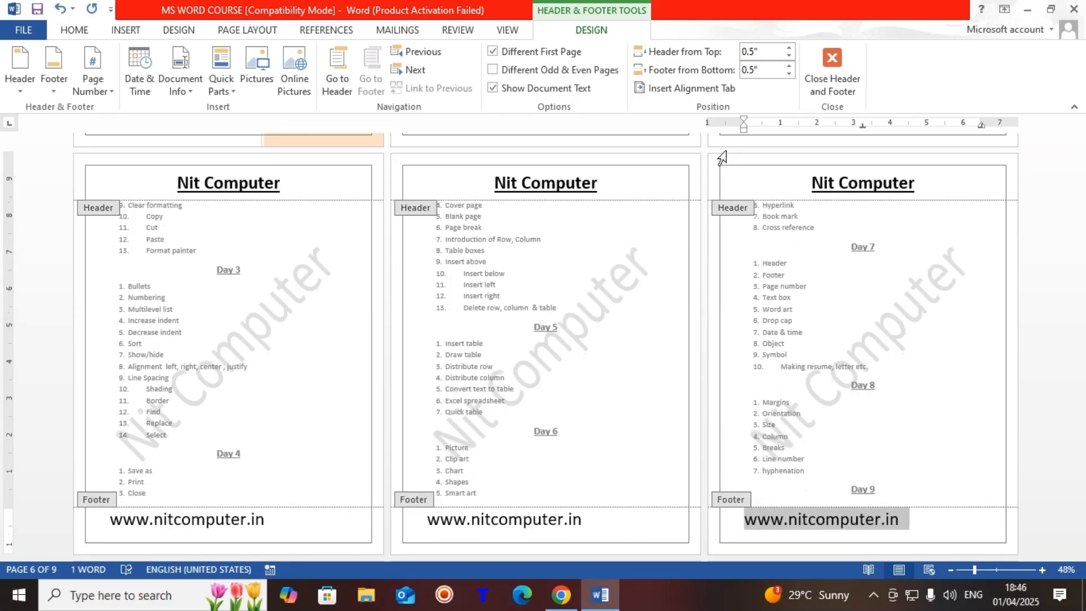
# Step: Center the footer web address, make it bold and underlined, and return to the document body
pyautogui.hotkey('ctrl', 'e')
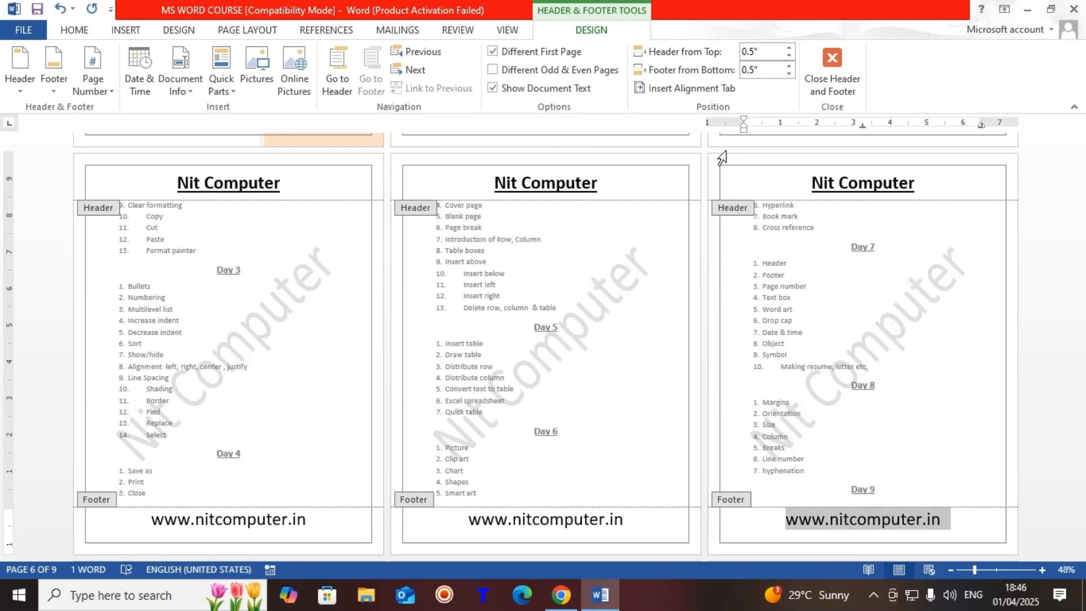
pyautogui.hotkey('ctrl', 'b')
pyautogui.hotkey('ctrl', 'u')
pyautogui.click(831, 67)
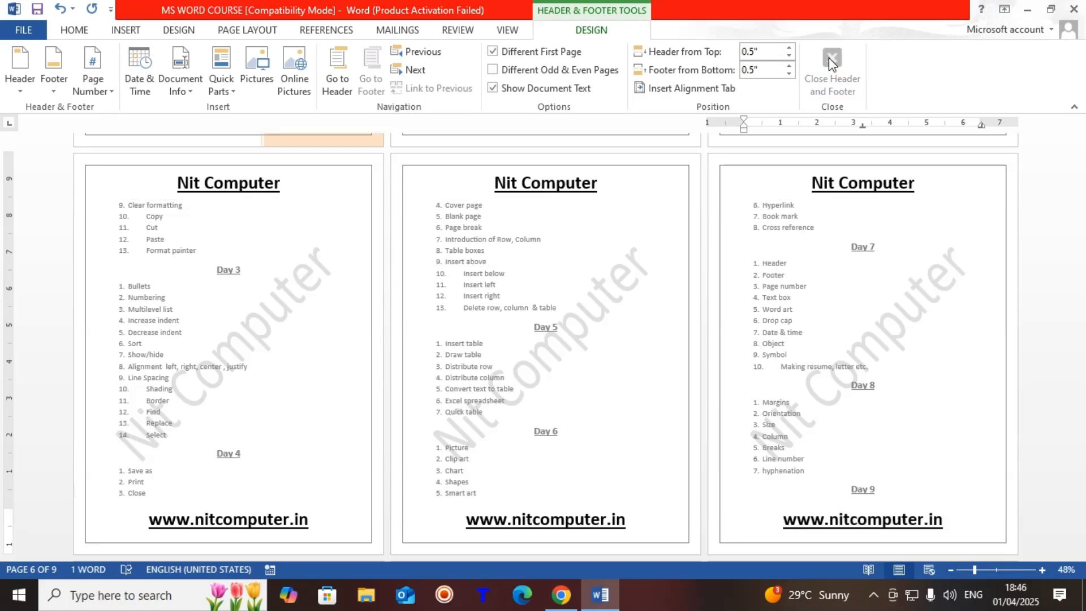
# Step: Check the header and footer on all pages, from the last page back to the cover page
pyautogui.scroll(-2, 351, 351)
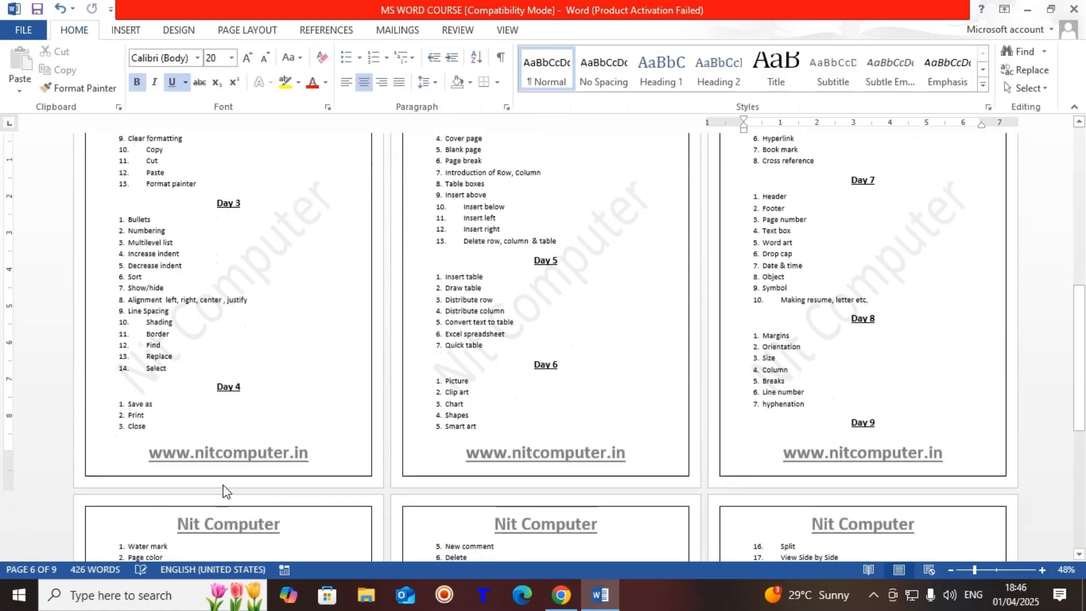
pyautogui.scroll(-5, 604, 453)
pyautogui.scroll(-5, 602, 447)
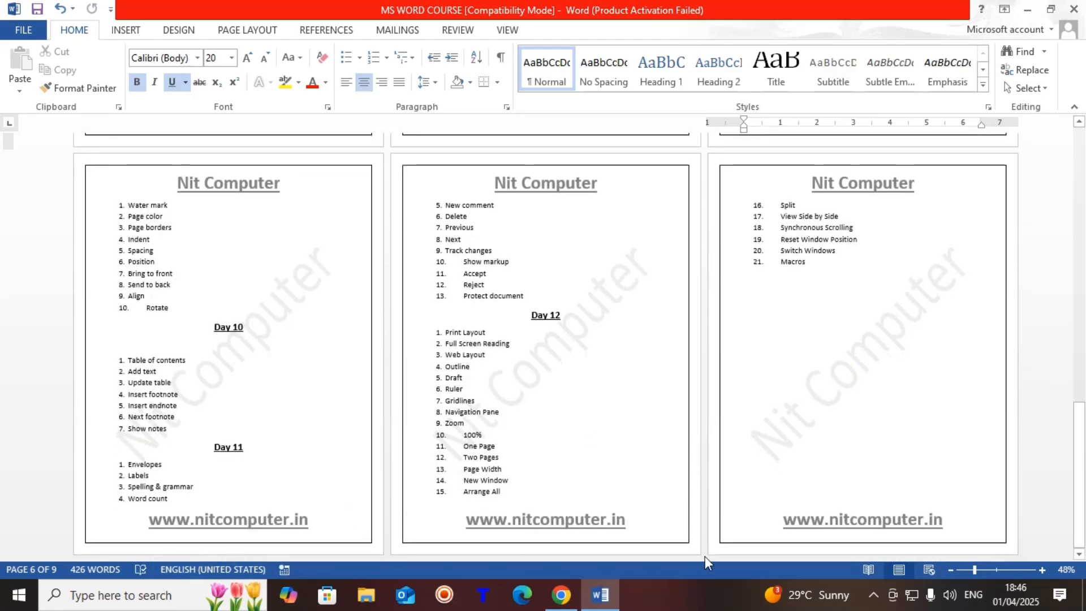
pyautogui.scroll(10, 194, 375)
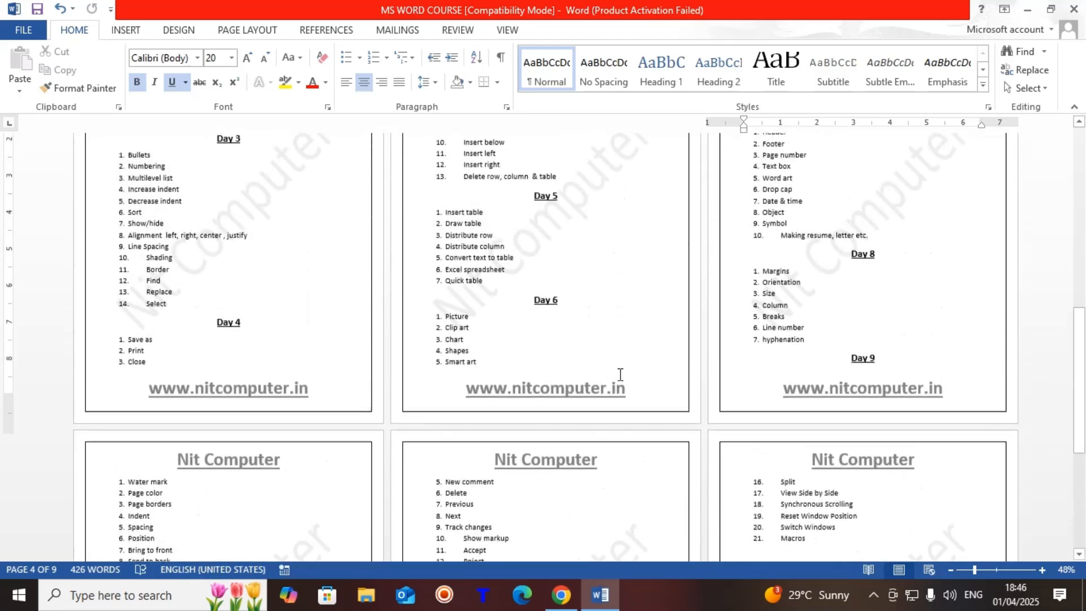
pyautogui.scroll(4, 598, 375)
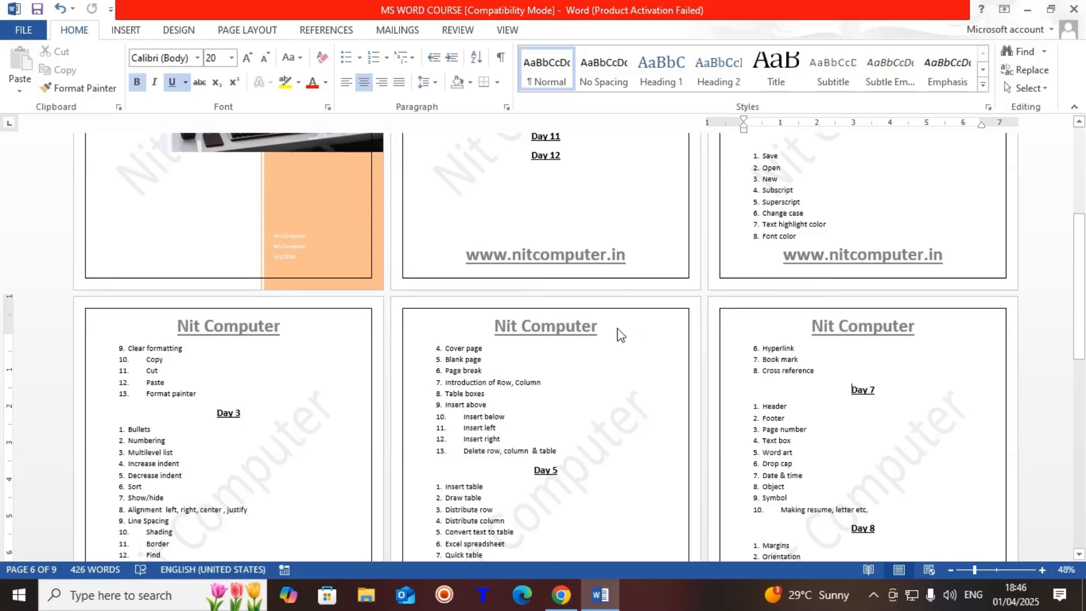
pyautogui.scroll(2, 724, 376)
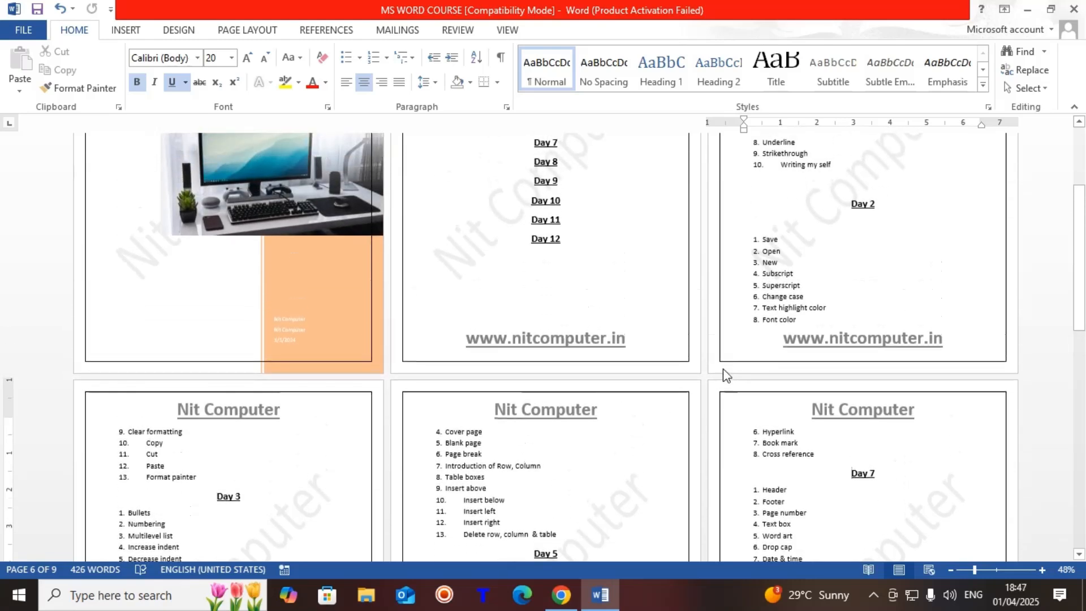
pyautogui.scroll(2, 724, 373)
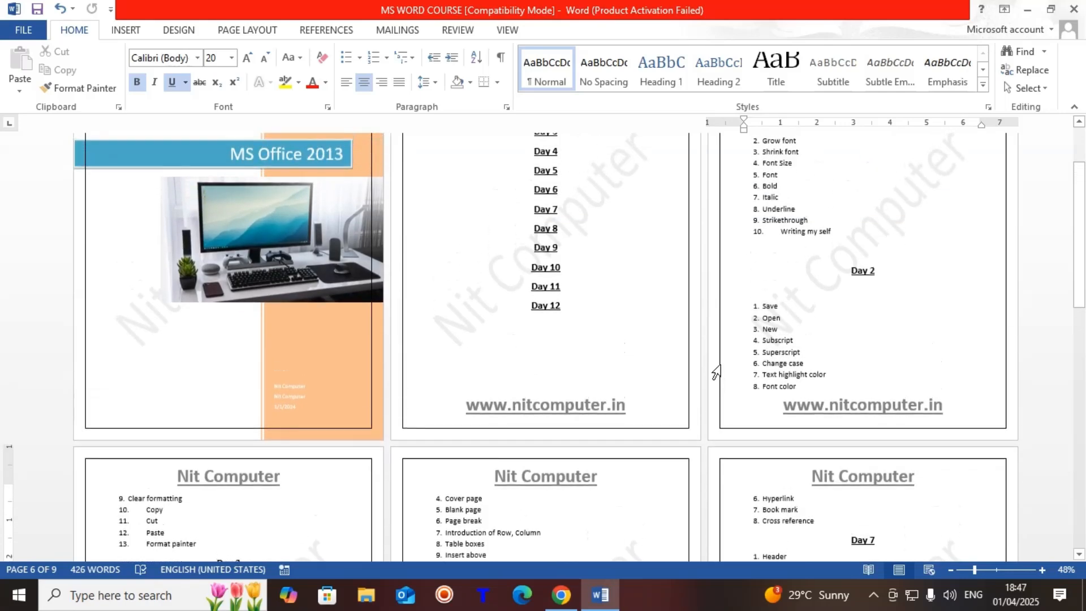
pyautogui.scroll(3, 716, 371)
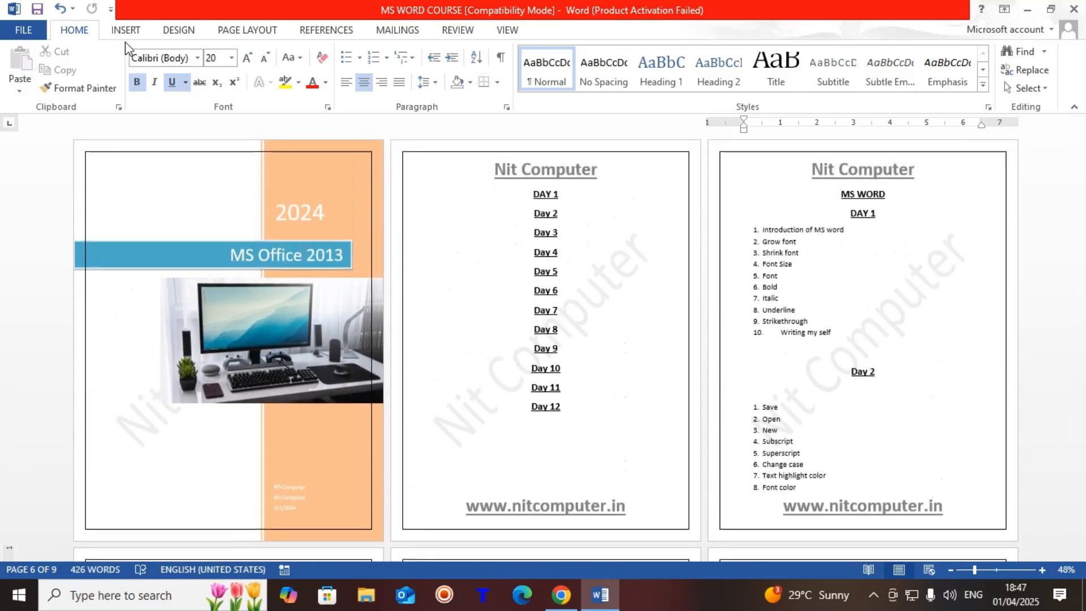
# Step: Edit the header to read "Nit Computer Center", return to the document body and review the pages
pyautogui.click(126, 30)
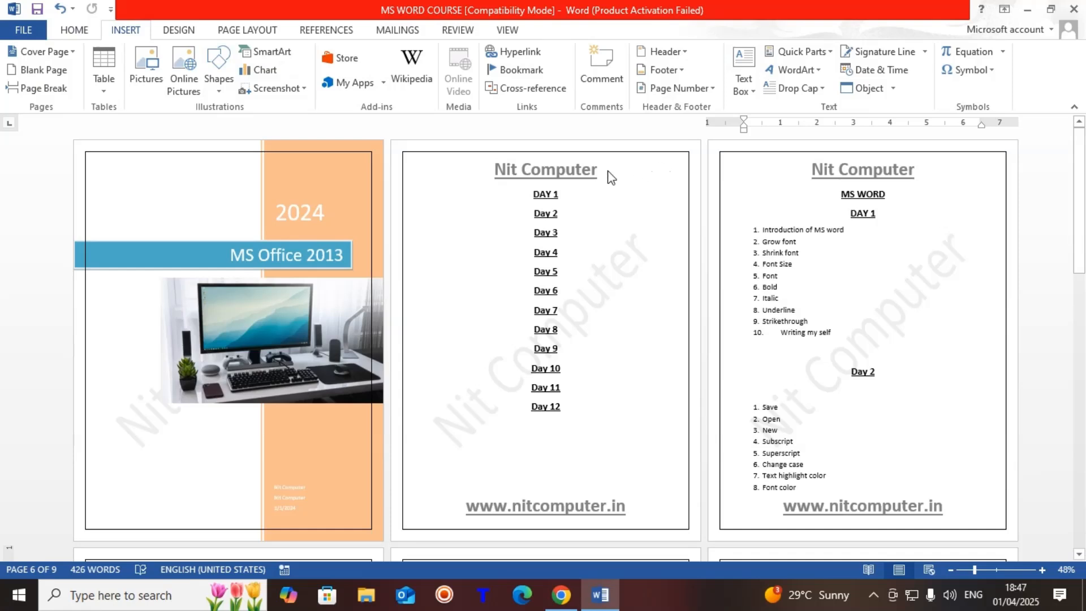
pyautogui.click(688, 55)
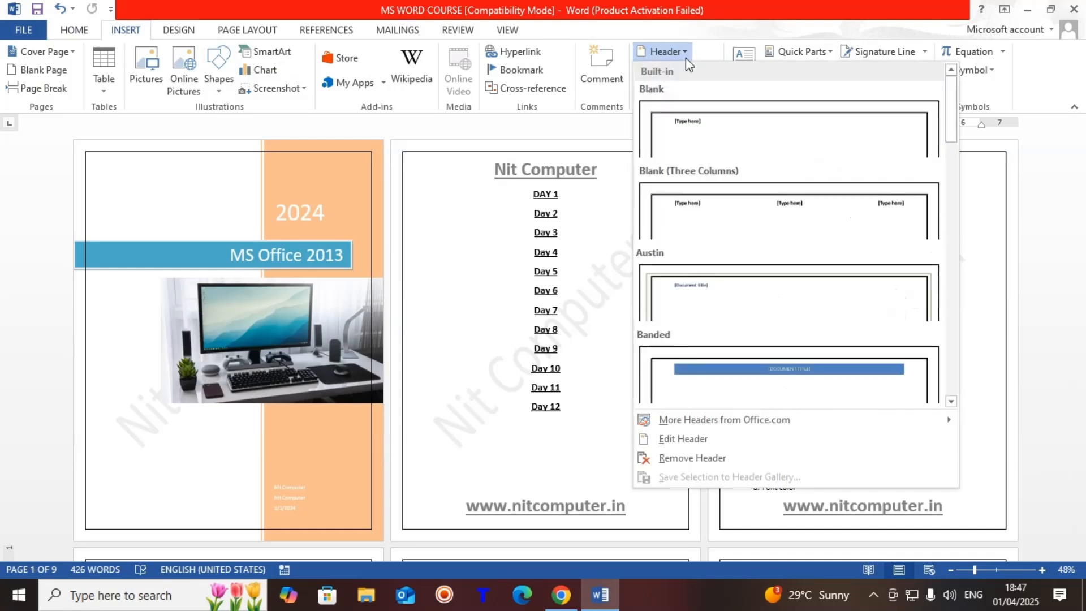
pyautogui.click(707, 443)
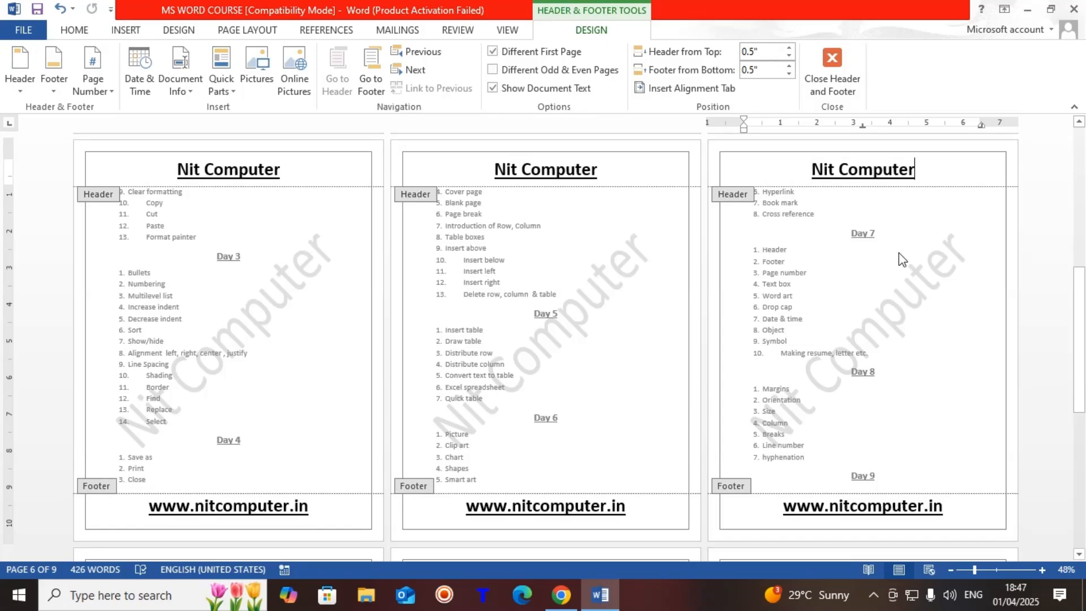
pyautogui.write('Cen')
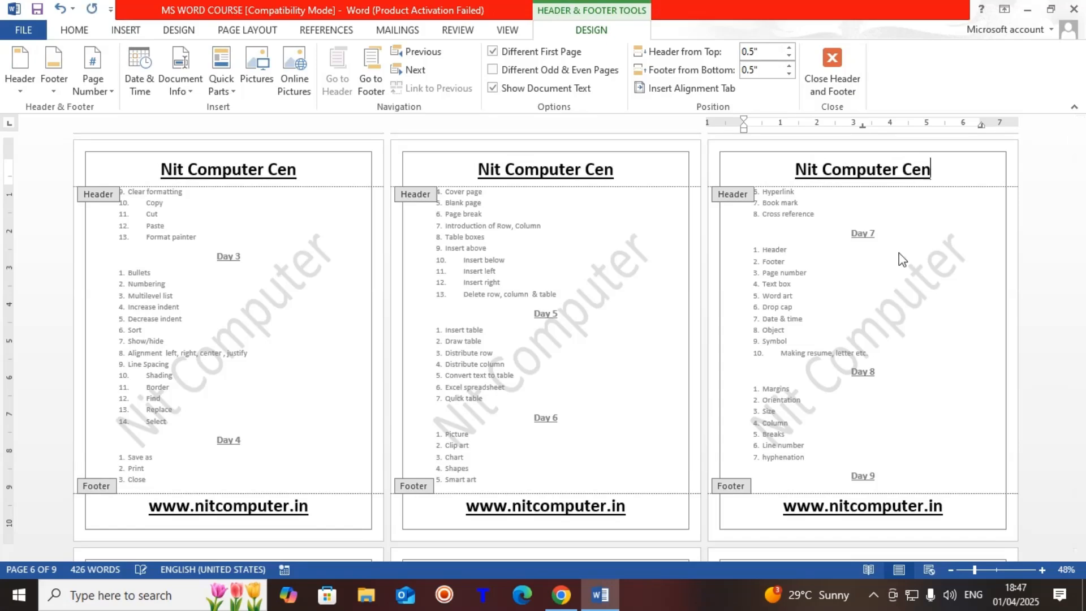
pyautogui.write('ter')
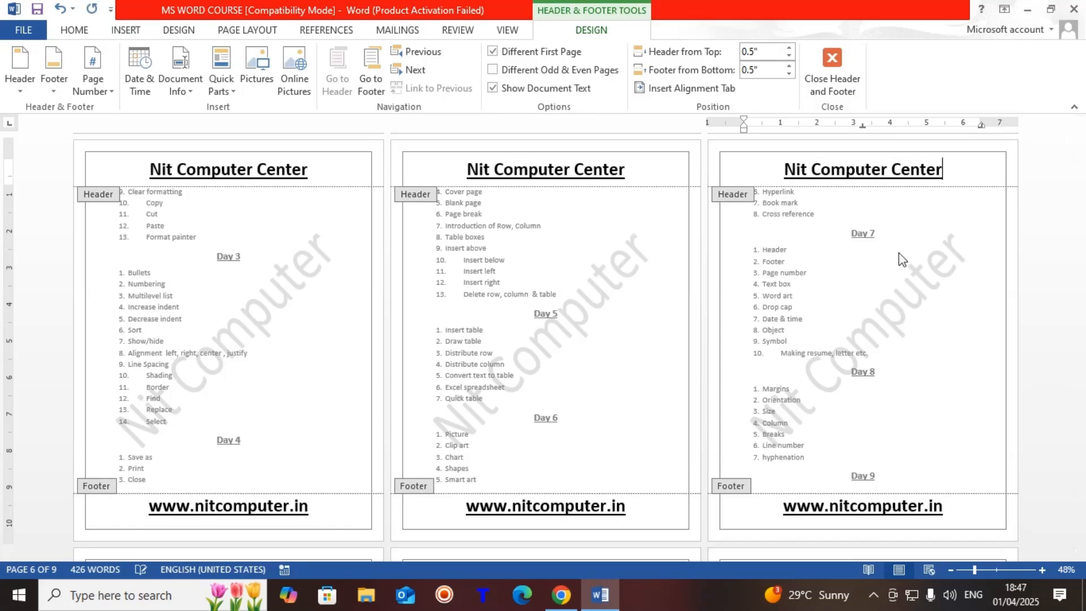
pyautogui.click(831, 64)
pyautogui.scroll(5, 266, 238)
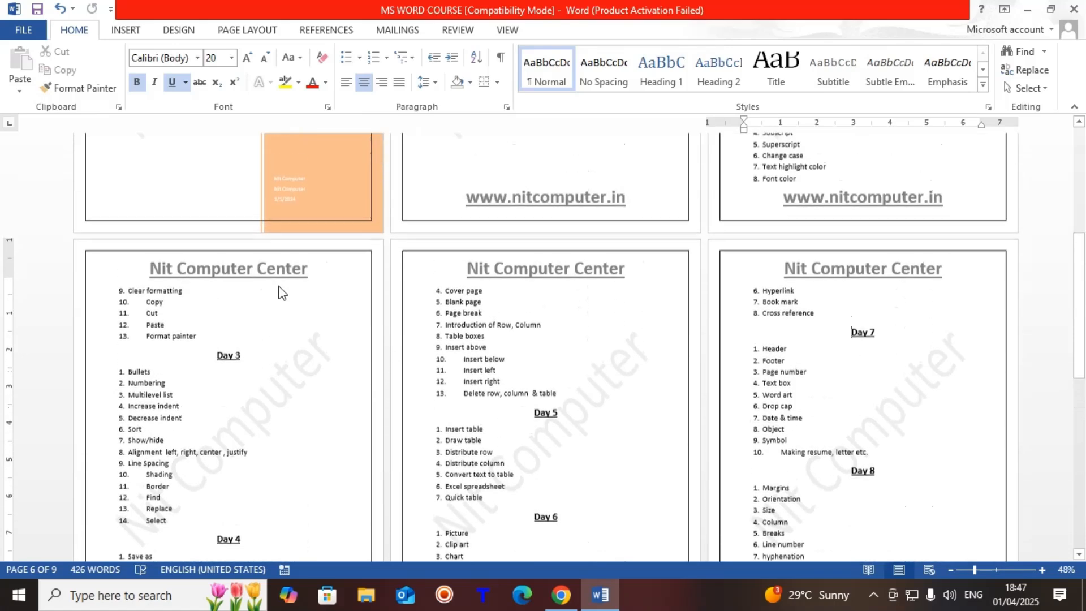
pyautogui.scroll(4, 304, 289)
pyautogui.scroll(-4, 575, 332)
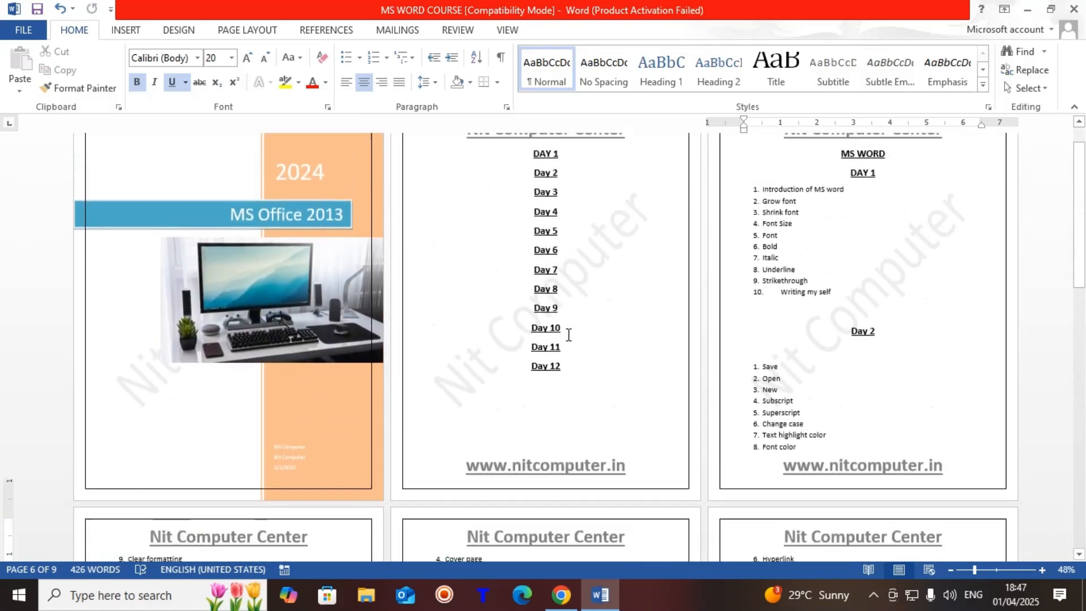
pyautogui.scroll(-8, 563, 334)
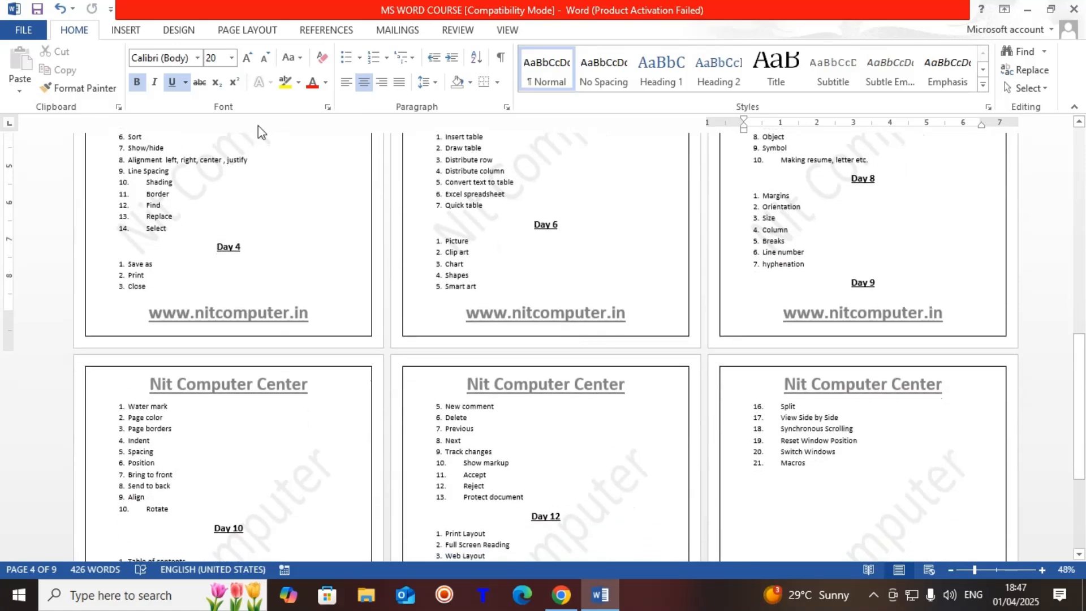
# Step: Remove the web-address footer from the document and check the ends of the pages
pyautogui.click(125, 30)
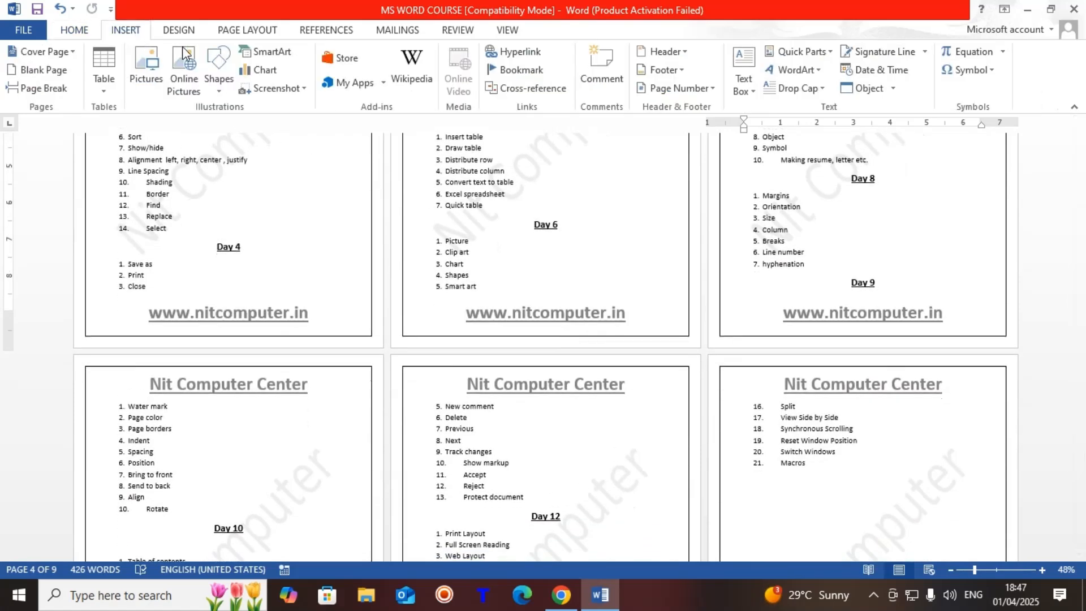
pyautogui.click(682, 70)
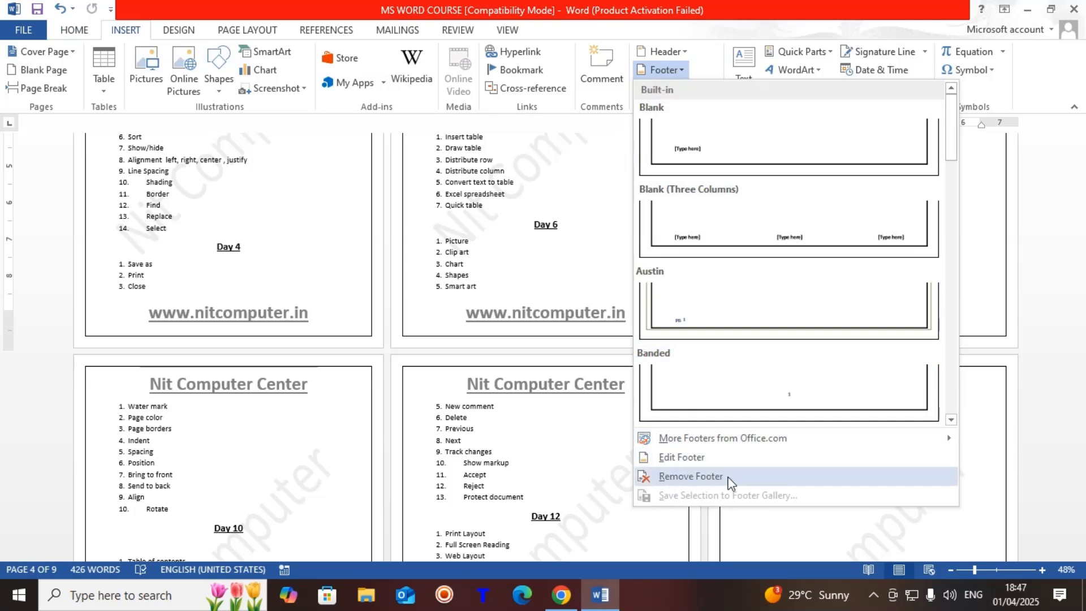
pyautogui.click(691, 477)
pyautogui.scroll(-5, 556, 330)
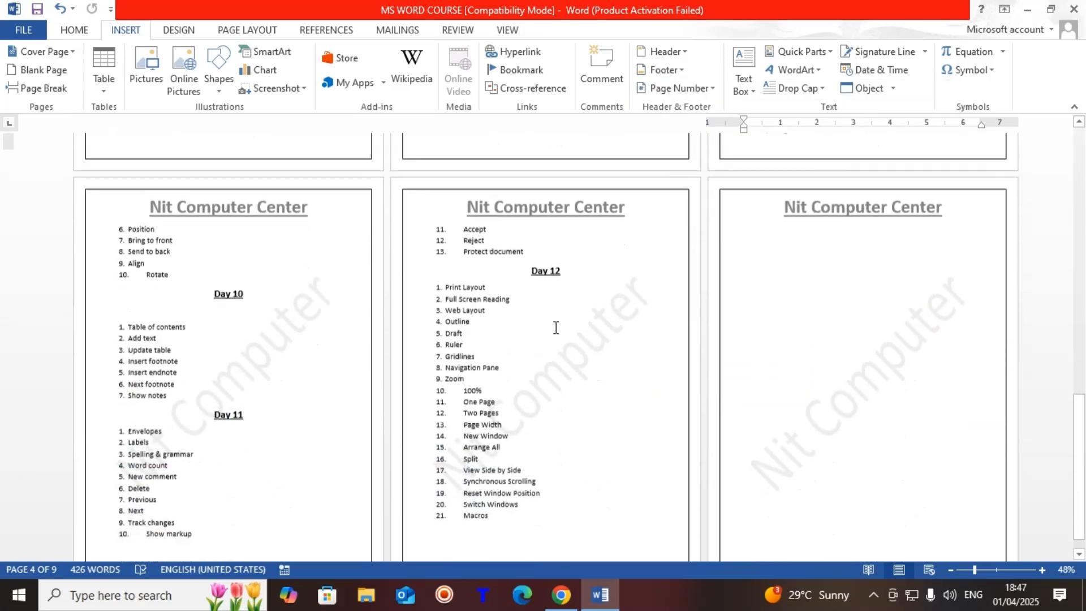
pyautogui.scroll(4, 490, 385)
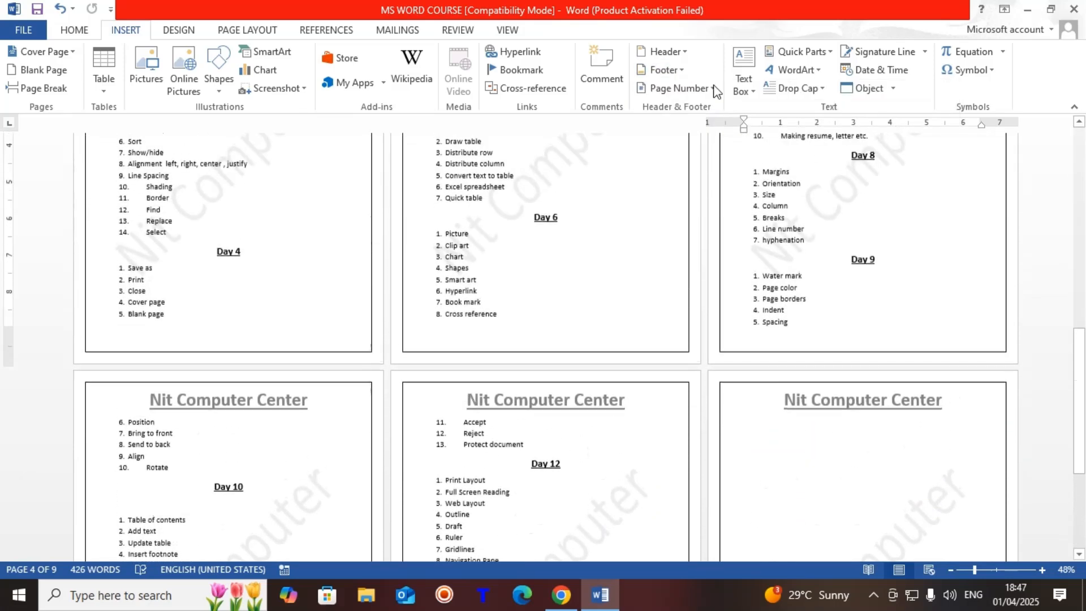
# Step: Remove the "Nit Computer Center" header from the document and go back to the cover page
pyautogui.click(679, 54)
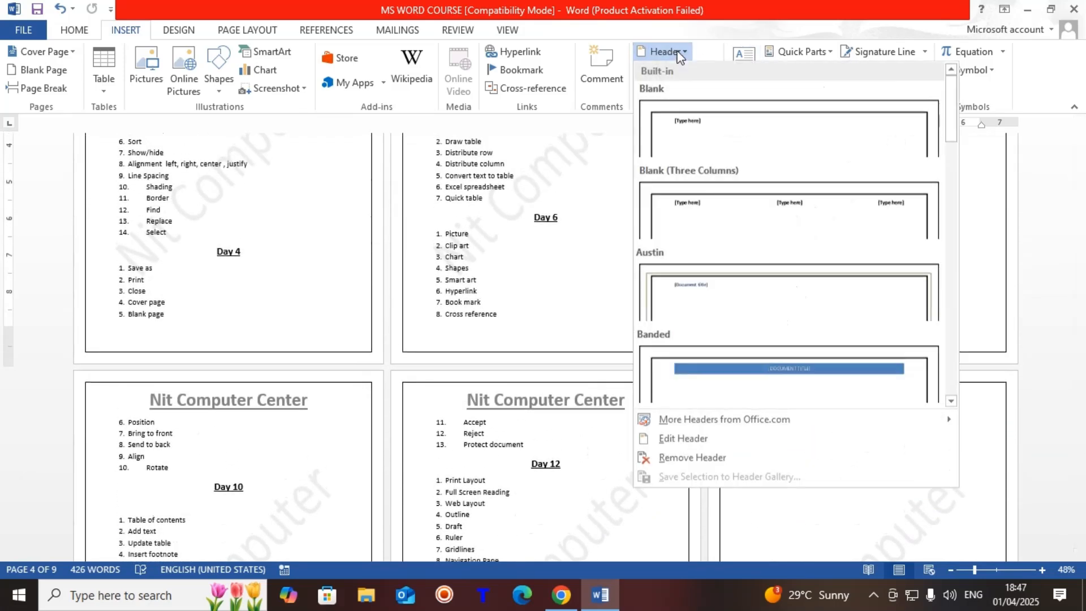
pyautogui.click(685, 458)
pyautogui.scroll(6, 489, 384)
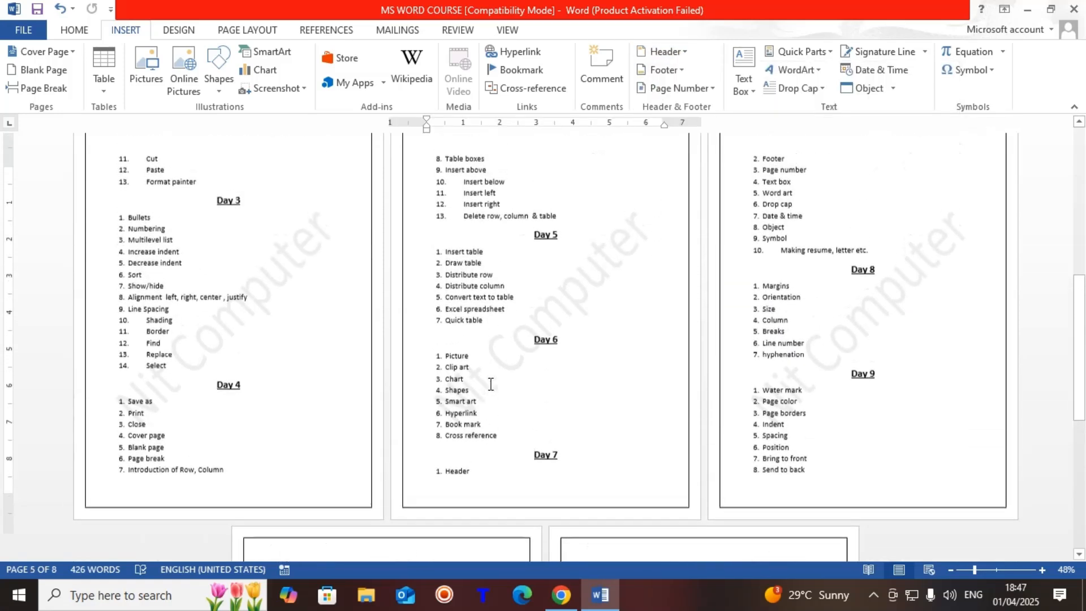
pyautogui.scroll(3, 504, 390)
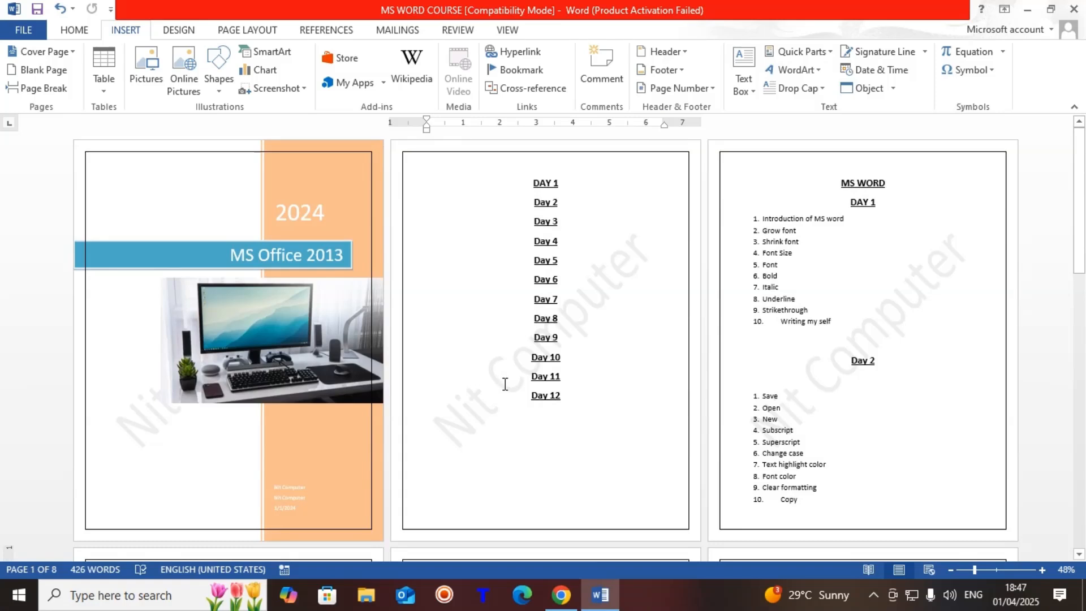
# Step: Insert page numbers at the top of the pages using the centered Plain Number 2 style
pyautogui.click(714, 88)
pyautogui.moveTo(706, 111)
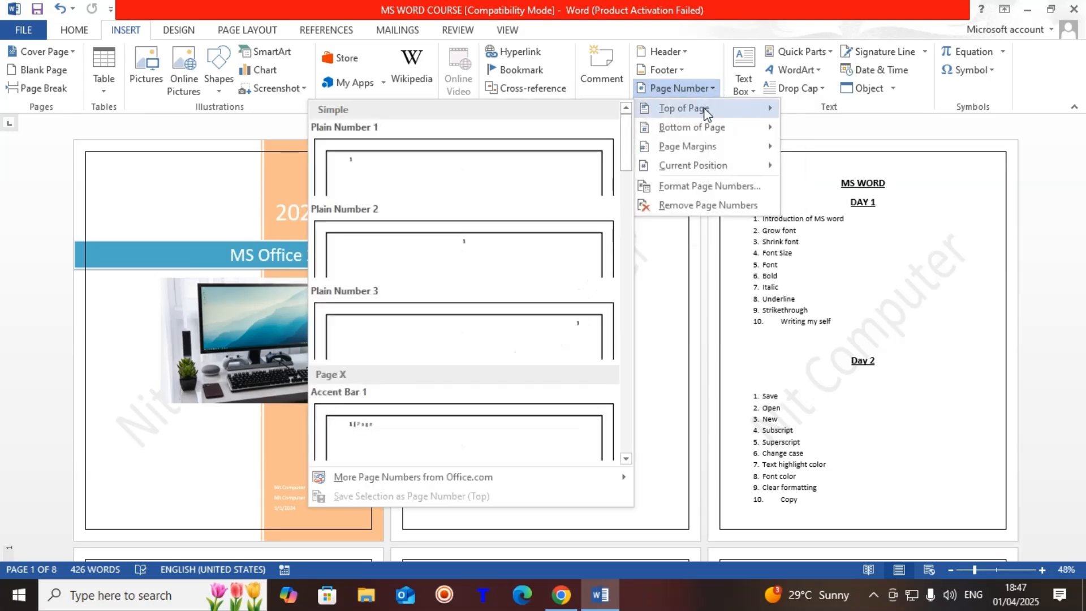
pyautogui.moveTo(695, 133)
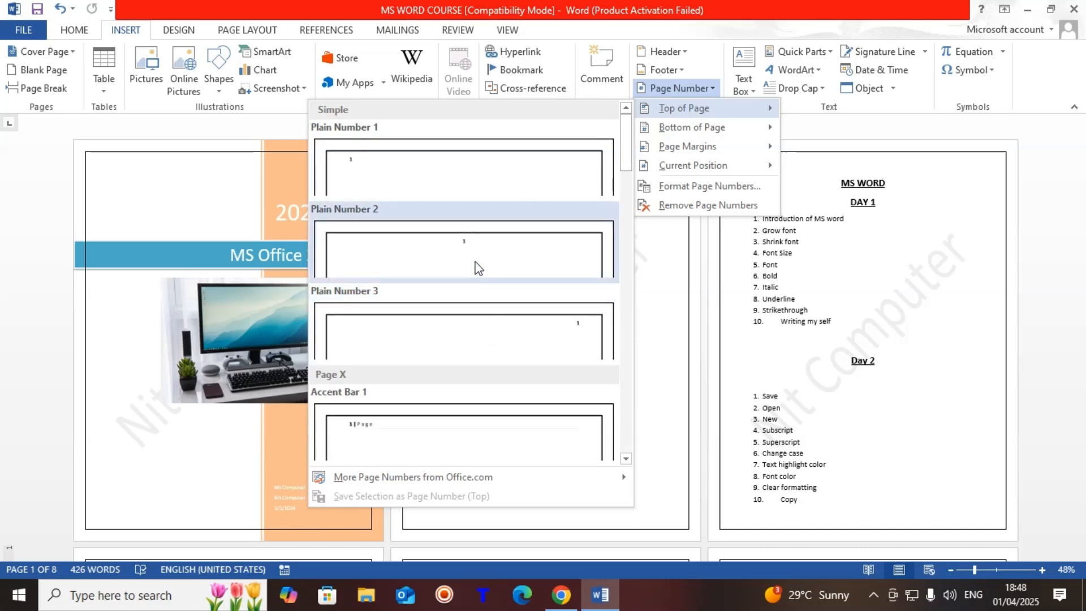
pyautogui.click(445, 254)
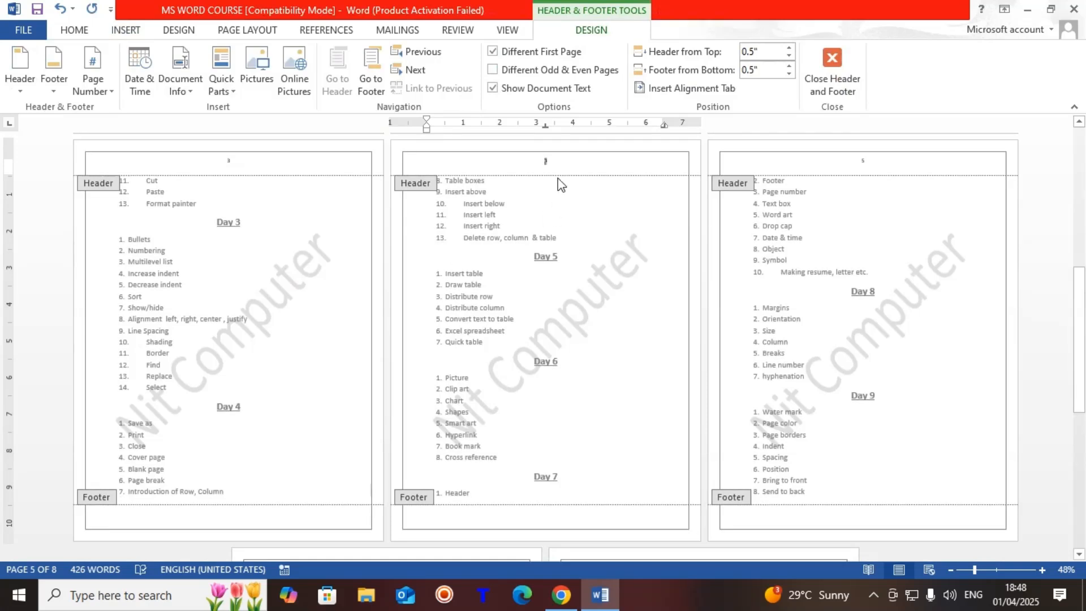
# Step: Enlarge the page number in the header to title size, then return to the document body and review the pages
pyautogui.doubleClick(218, 164)
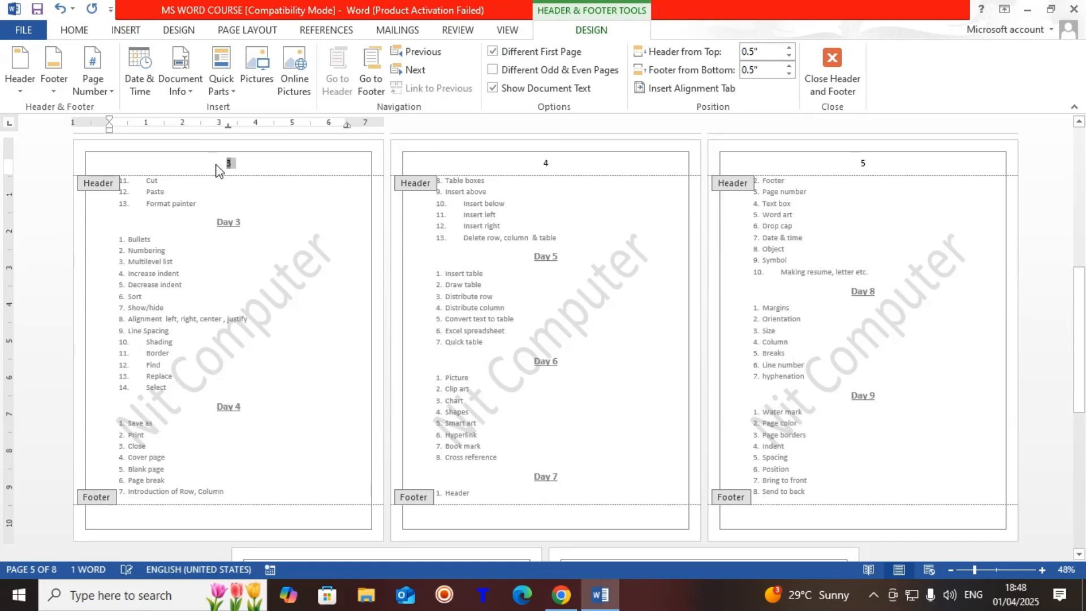
pyautogui.hotkey('ctrl', 'shift', '.')
pyautogui.hotkey('ctrl', 'shift', '.')
pyautogui.hotkey('ctrl', 'shift', '.')
pyautogui.hotkey('ctrl', 'shift', '.')
pyautogui.hotkey('ctrl', 'shift', '.')
pyautogui.hotkey('ctrl', 'shift', '.')
pyautogui.hotkey('ctrl', 'shift', '.')
pyautogui.hotkey('ctrl', 'shift', '.')
pyautogui.hotkey('ctrl', 'shift', '.')
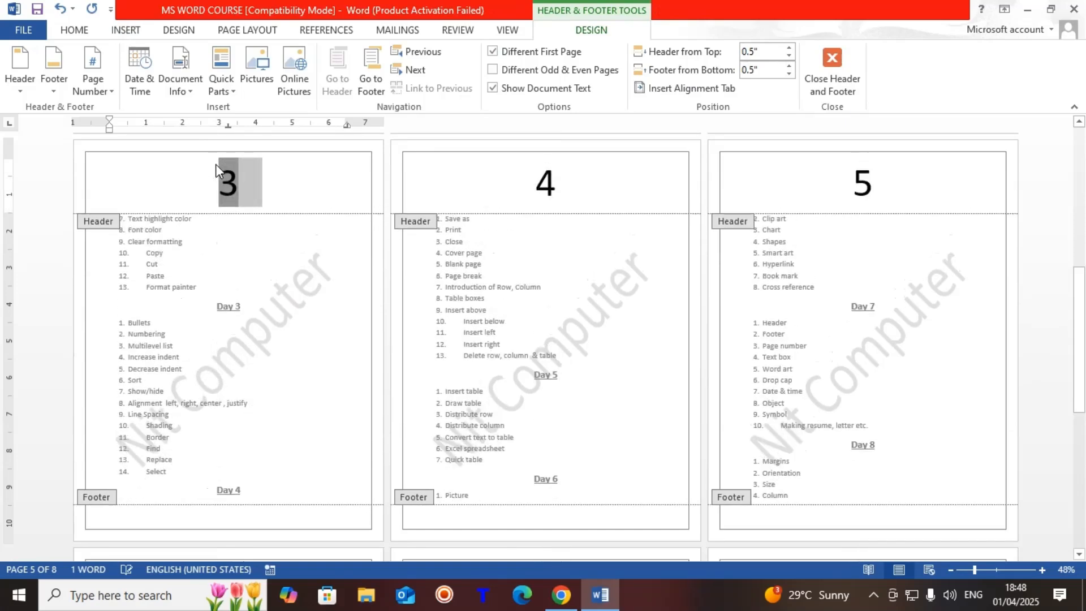
pyautogui.hotkey('ctrl', 'shift', ',')
pyautogui.hotkey('ctrl', 'shift', ',')
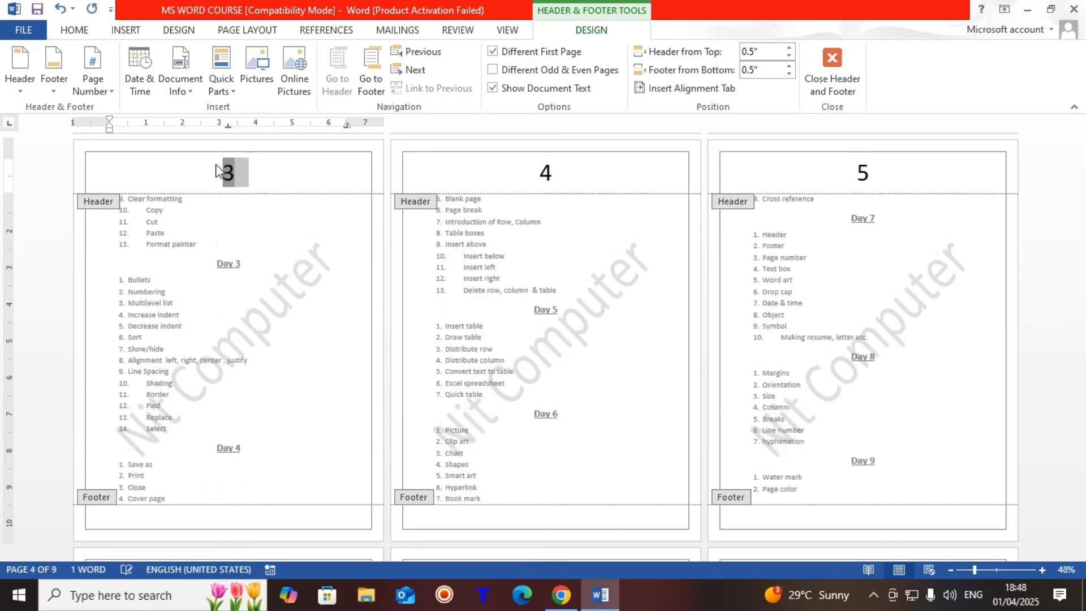
pyautogui.click(834, 65)
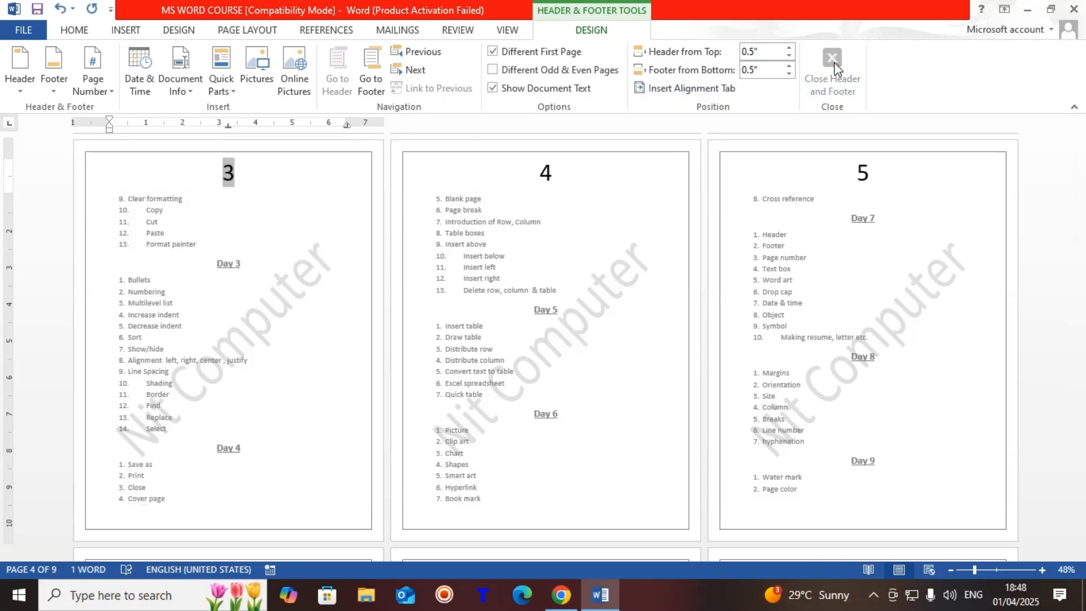
pyautogui.scroll(6, 623, 280)
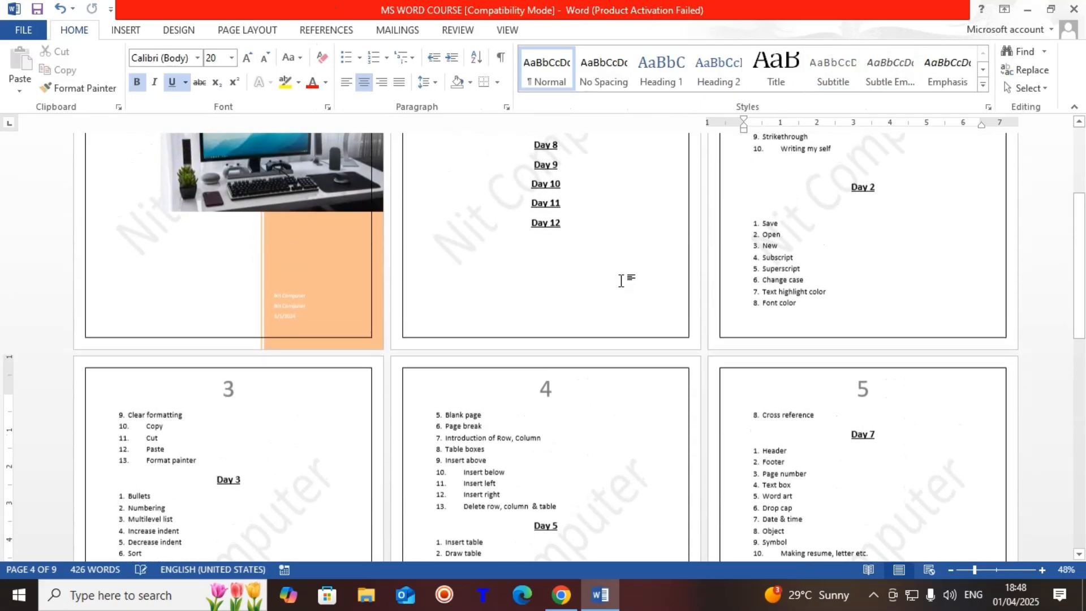
# Step: Review the numbered pages, remove the page numbers from the document, and look over the available page number positions
pyautogui.scroll(2, 622, 280)
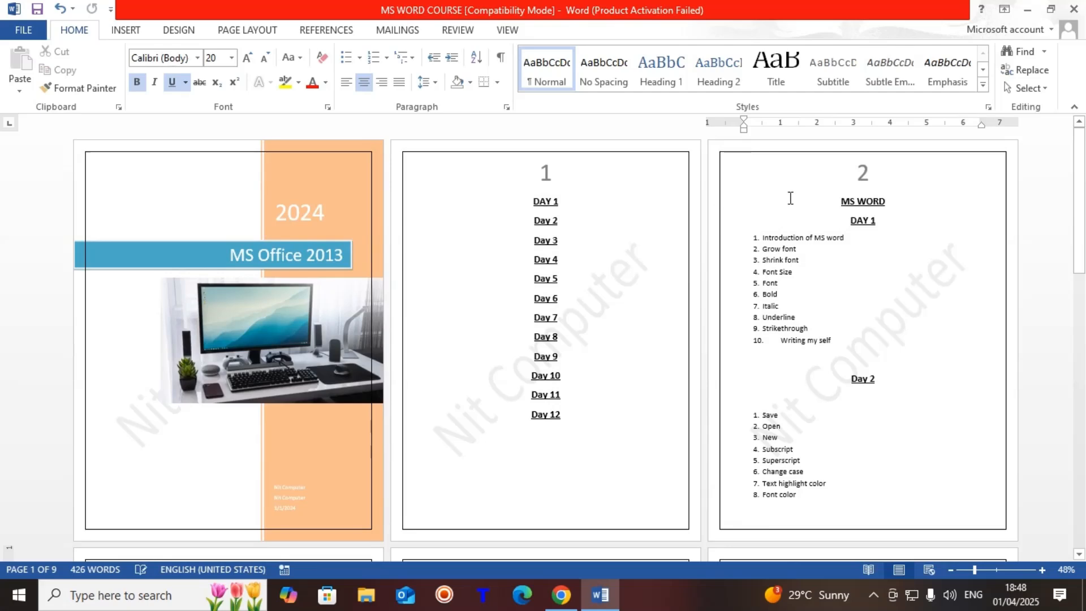
pyautogui.scroll(-5, 419, 347)
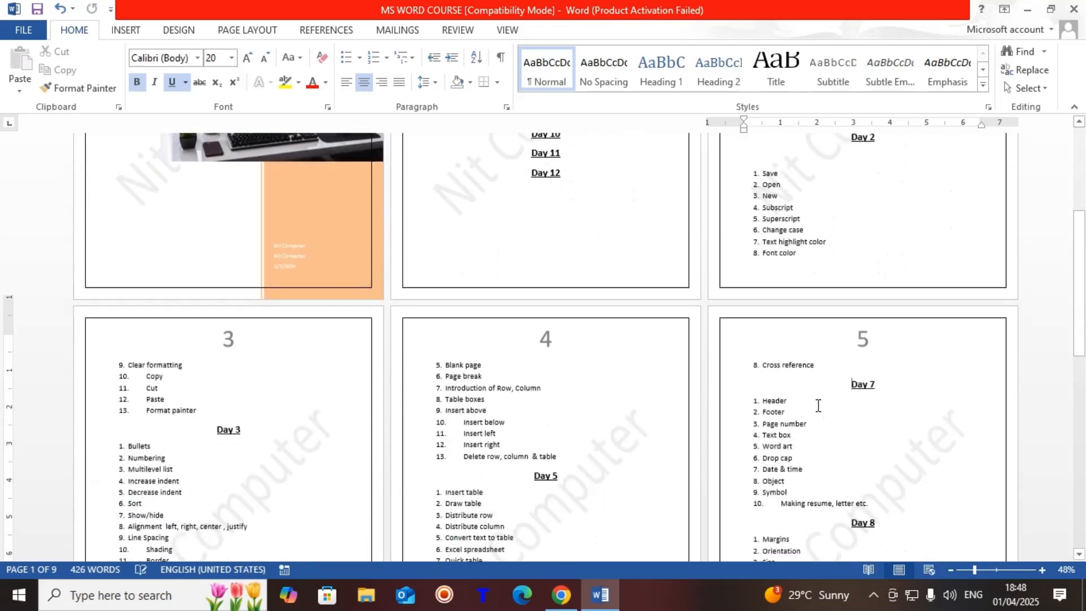
pyautogui.scroll(-5, 816, 399)
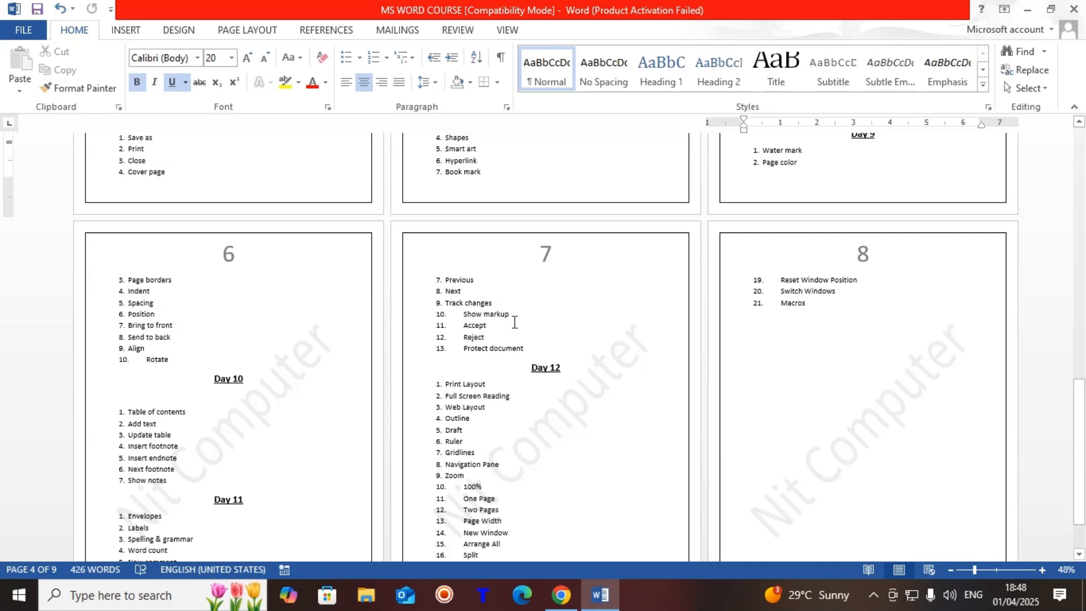
pyautogui.click(123, 34)
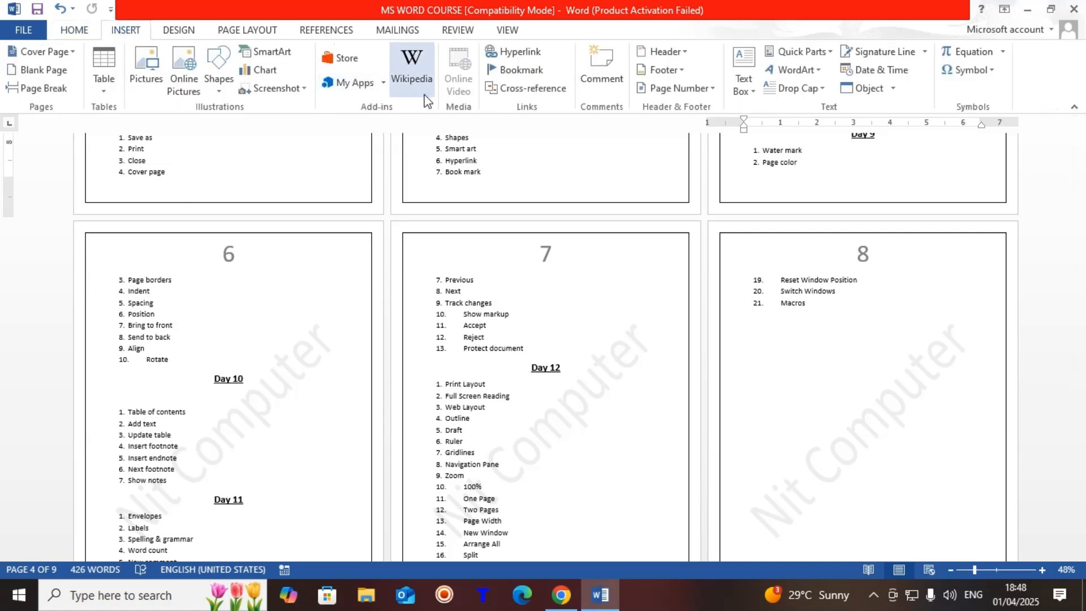
pyautogui.click(712, 91)
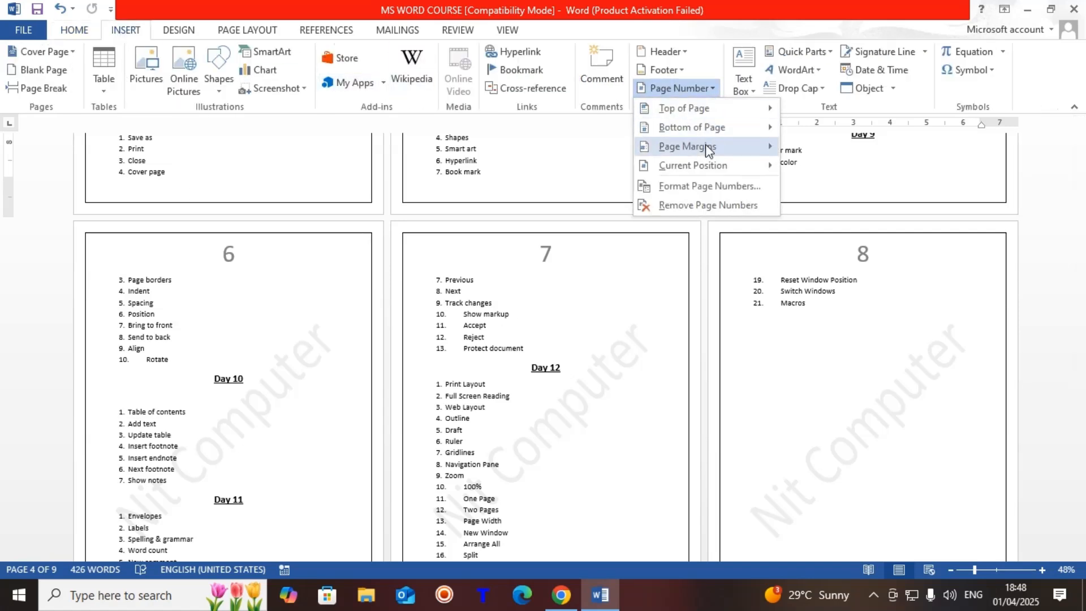
pyautogui.click(699, 206)
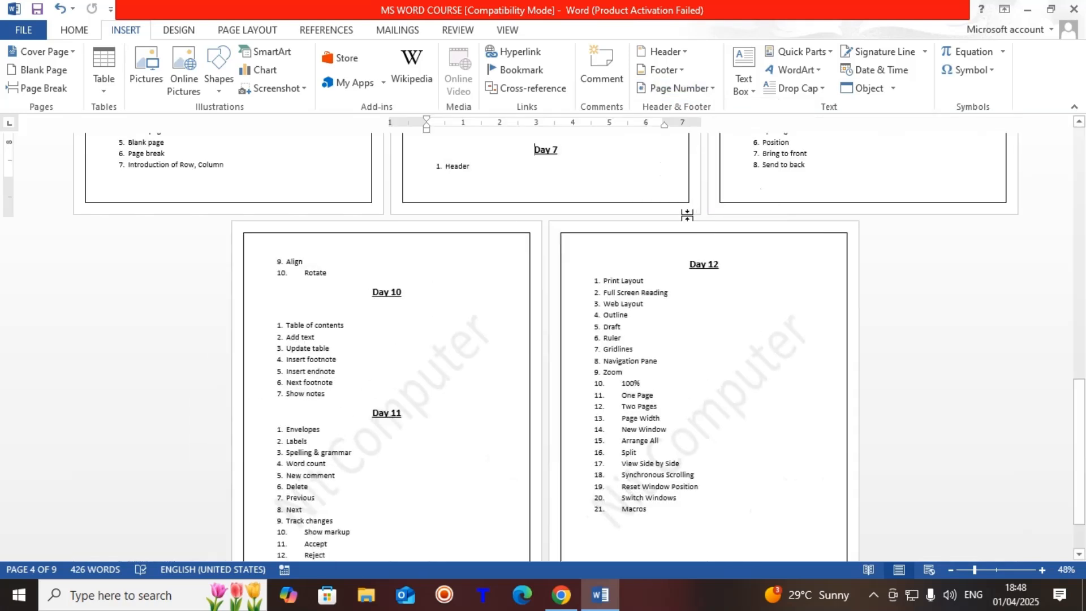
pyautogui.scroll(-1, 671, 543)
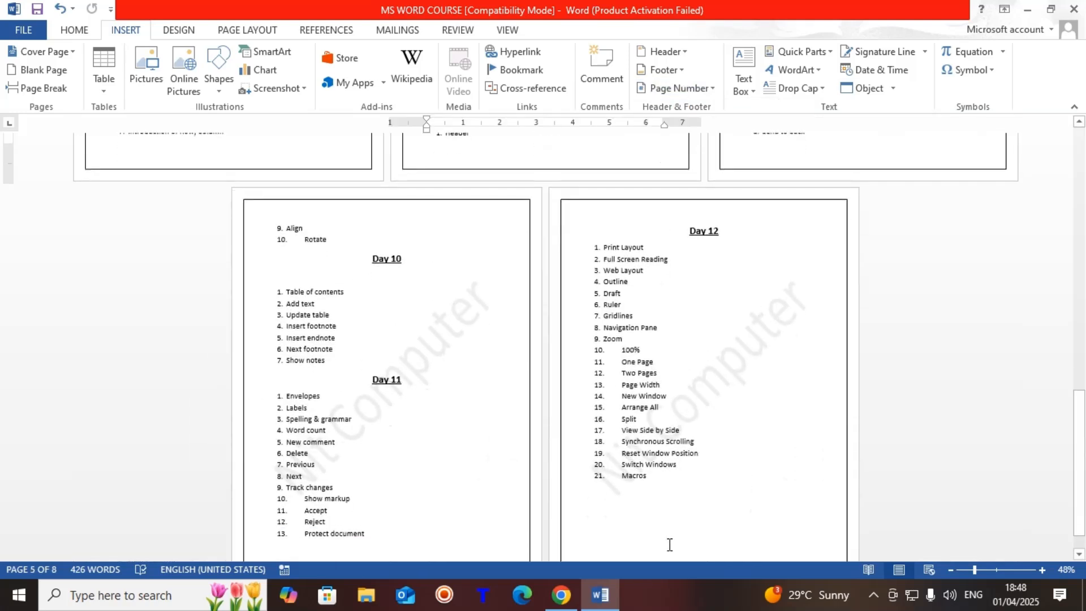
pyautogui.click(699, 89)
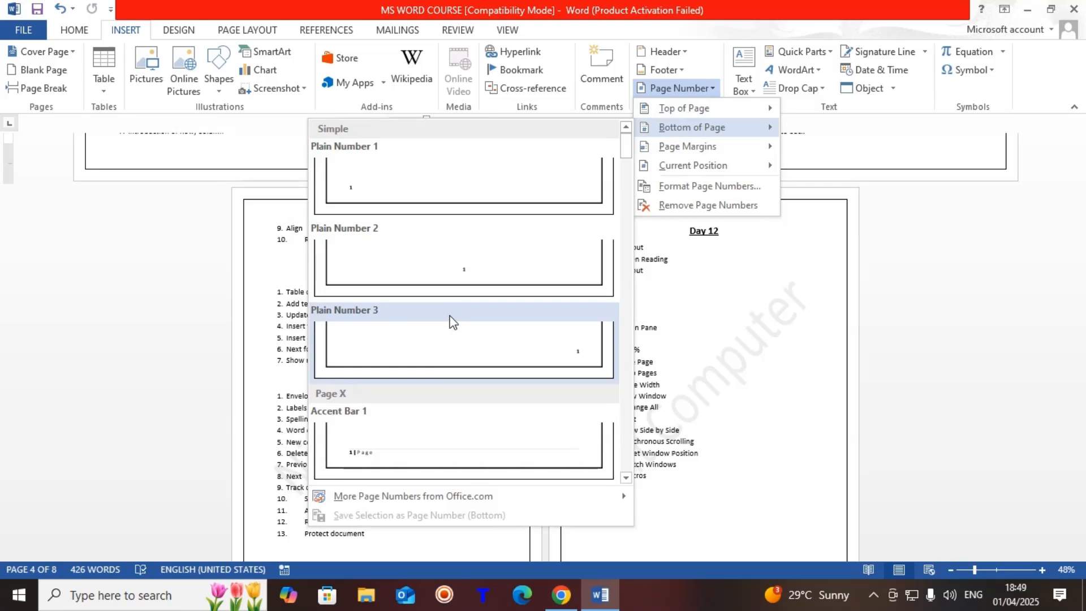
pyautogui.click(684, 325)
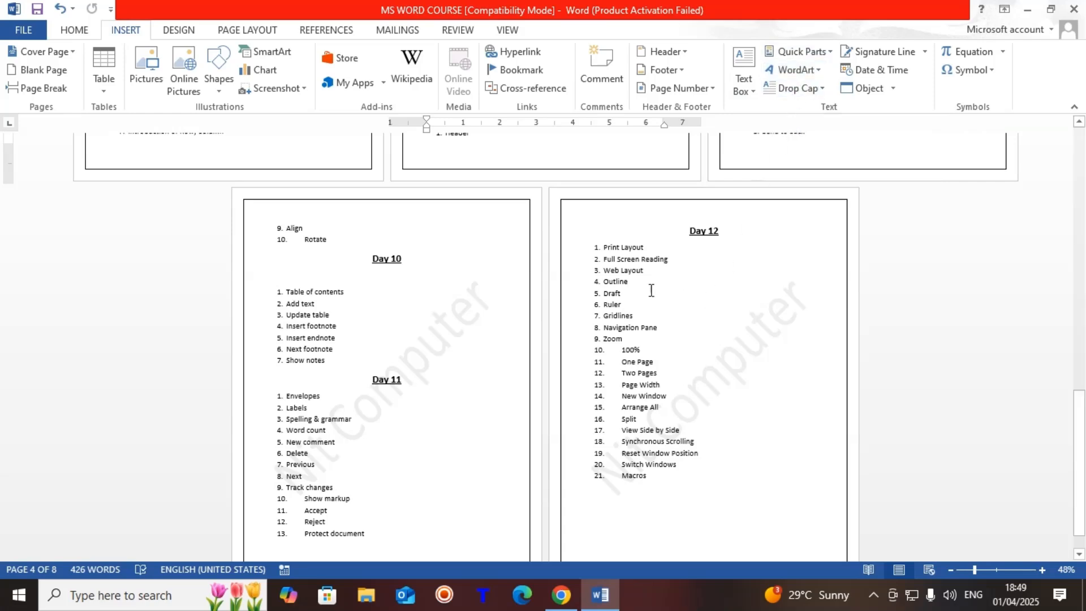
# Step: Insert a Simple Text Box at the Day 5 list and move it into the empty space beside the list
pyautogui.scroll(5, 688, 296)
pyautogui.keyDown('ctrl'); pyautogui.scroll(7, 616, 283); pyautogui.keyUp('ctrl')
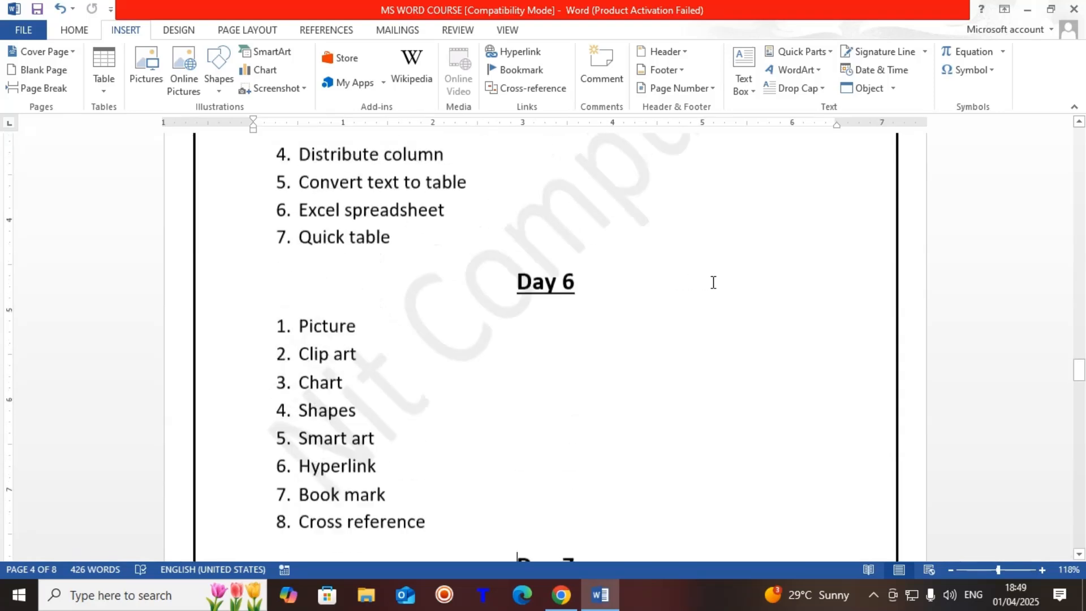
pyautogui.scroll(4, 716, 282)
pyautogui.click(565, 285)
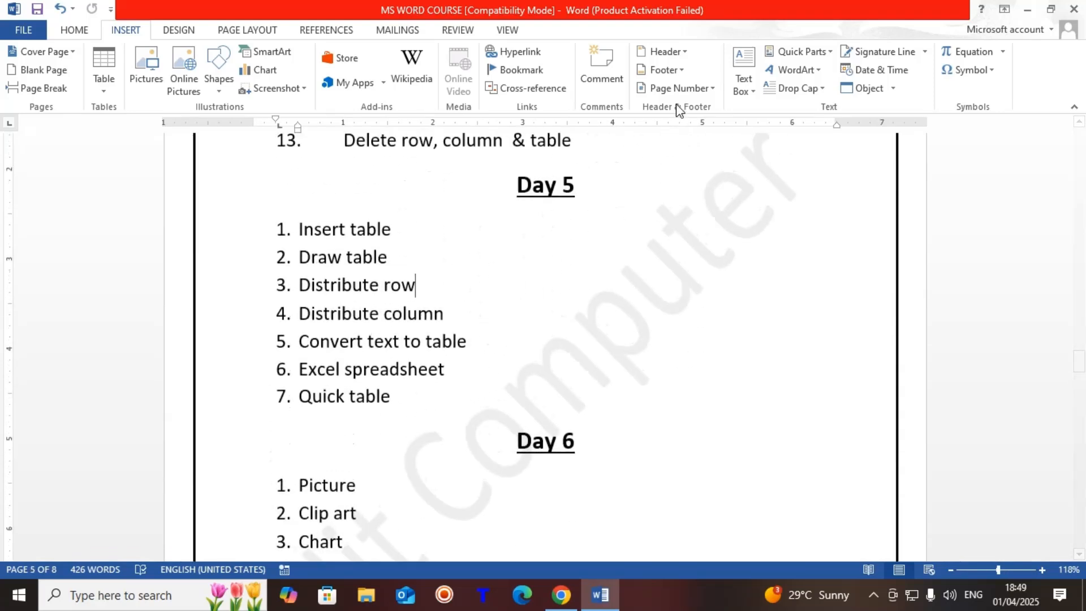
pyautogui.click(740, 85)
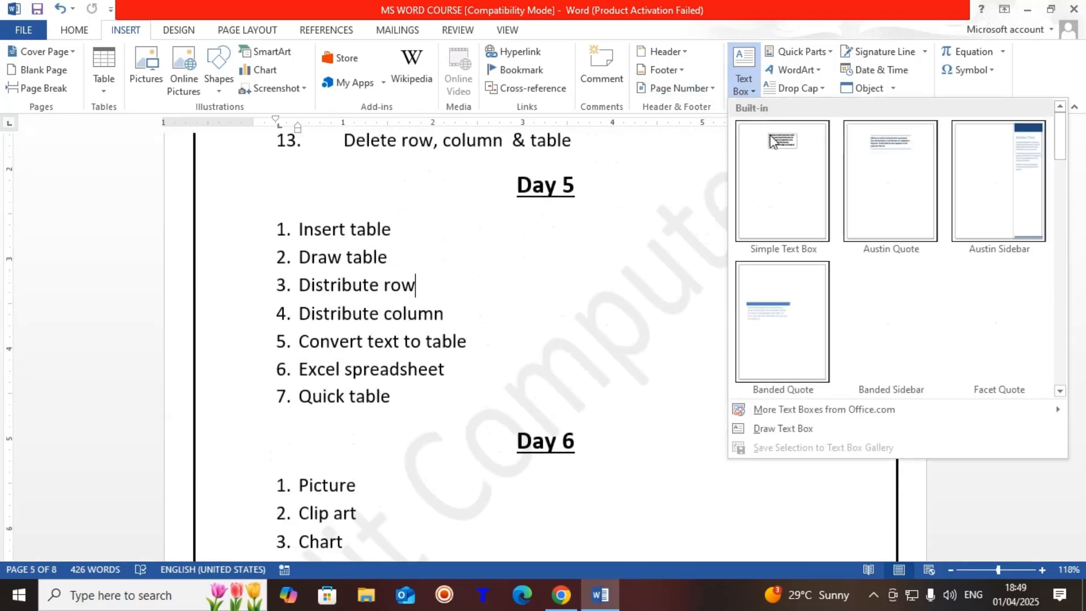
pyautogui.click(786, 144)
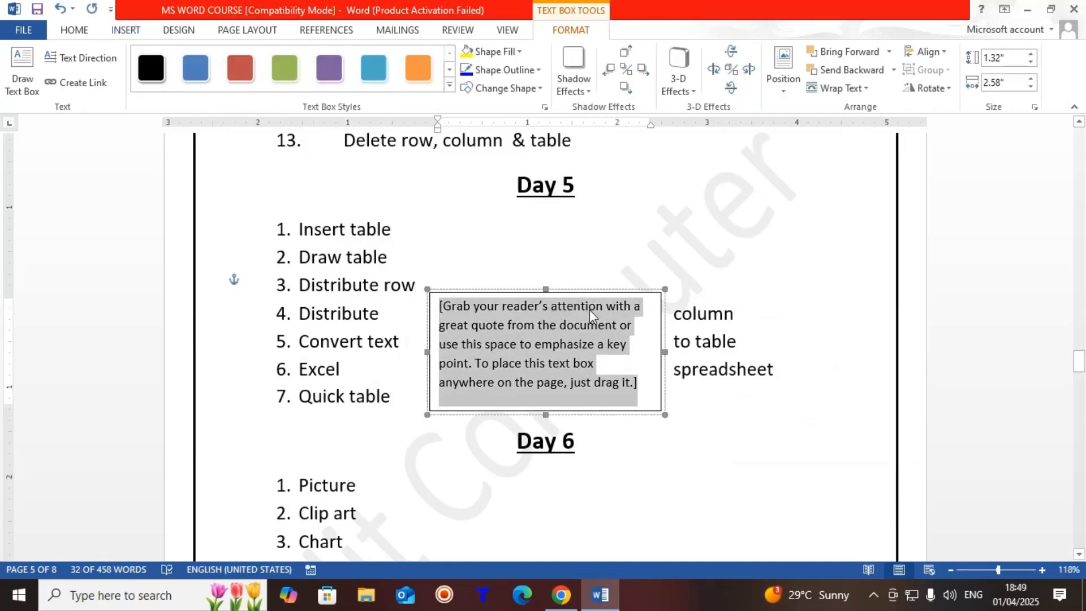
pyautogui.moveTo(574, 293); pyautogui.dragTo(720, 232)
# Step: Replace the text box placeholder with the lines "Dsfgdsfsdfsdfsdfs", "Fdfs", "Dfsdf", "Sdf" and "s", and apply the orange fill style
pyautogui.click(743, 298)
pyautogui.hotkey('ctrl', 'a')
pyautogui.write('dsfgdsfsdfsdfsdfs')
pyautogui.press('Return')
pyautogui.write('fdfs')
pyautogui.press('Return')
pyautogui.write('df')
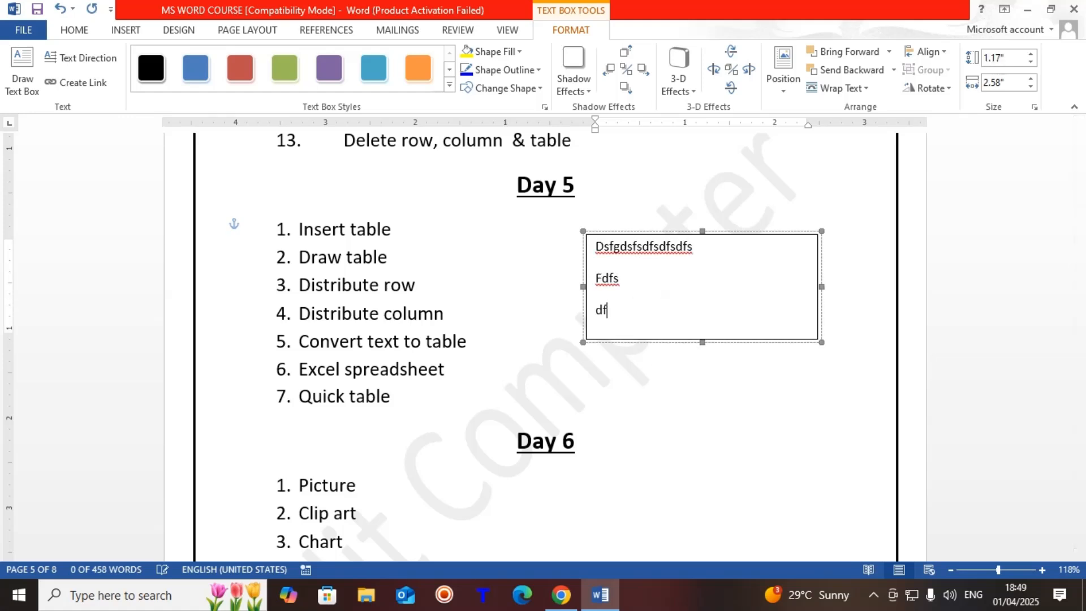
pyautogui.write('sdf')
pyautogui.press('Return')
pyautogui.write('sdf')
pyautogui.press('Return')
pyautogui.write('s')
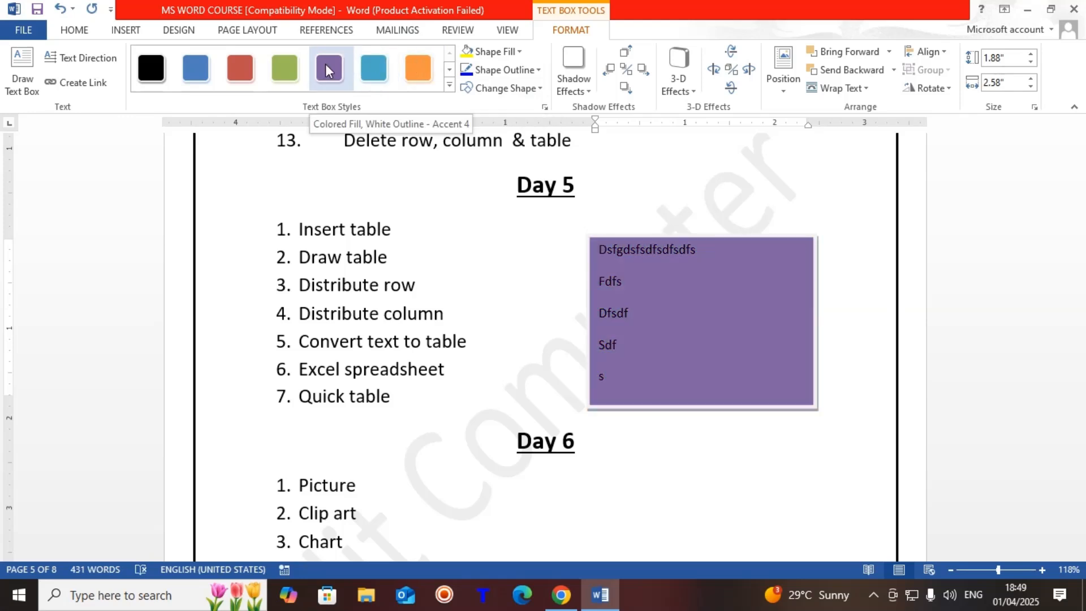
pyautogui.click(435, 79)
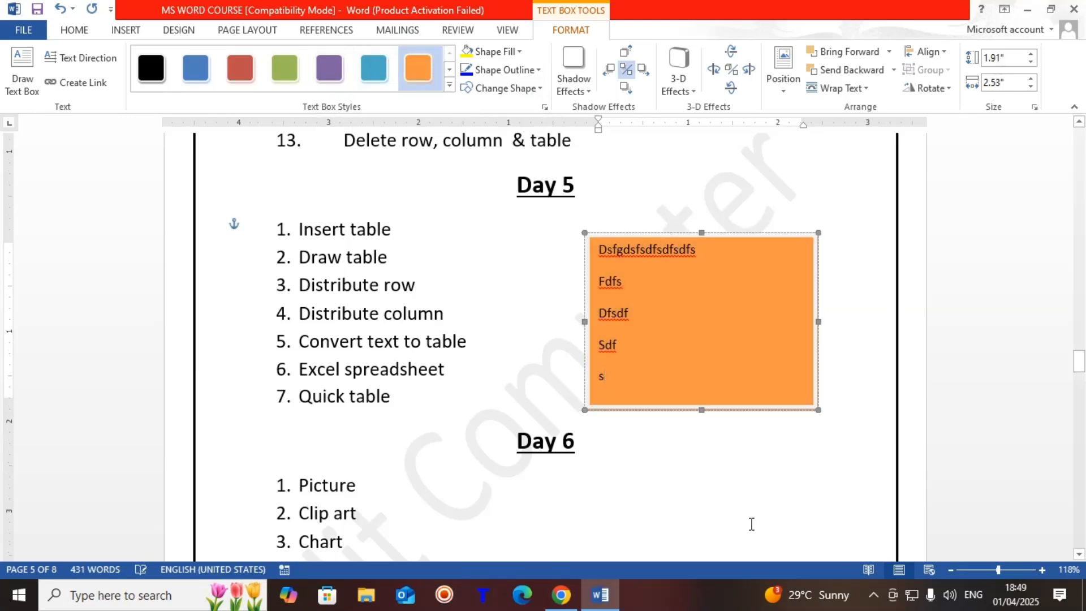
pyautogui.click(779, 526)
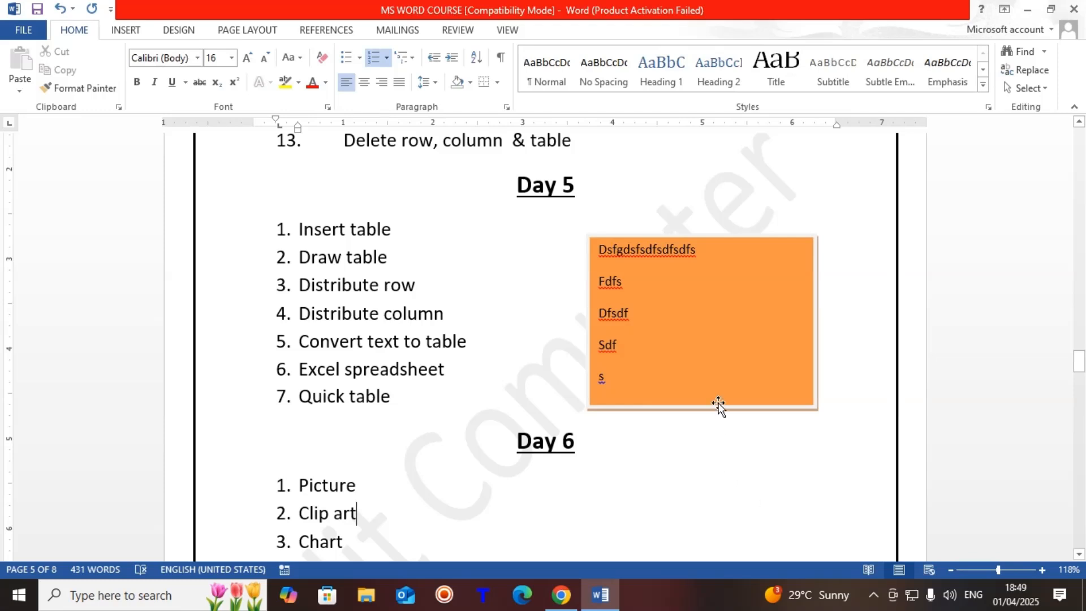
# Step: Delete the orange text box beside the Day 5 list
pyautogui.click(730, 240)
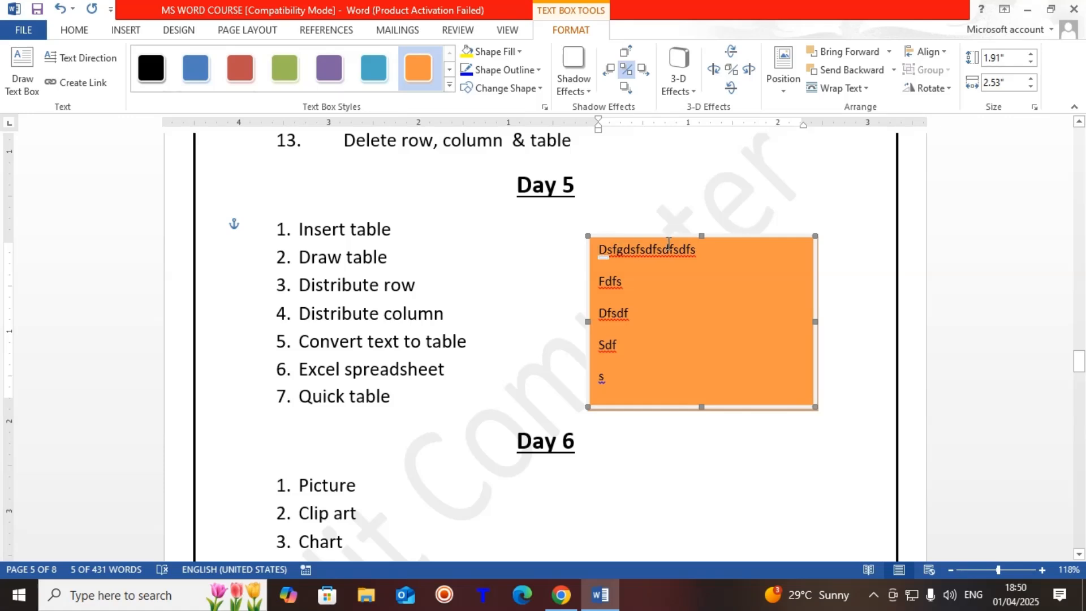
pyautogui.click(673, 236)
pyautogui.press('Delete')
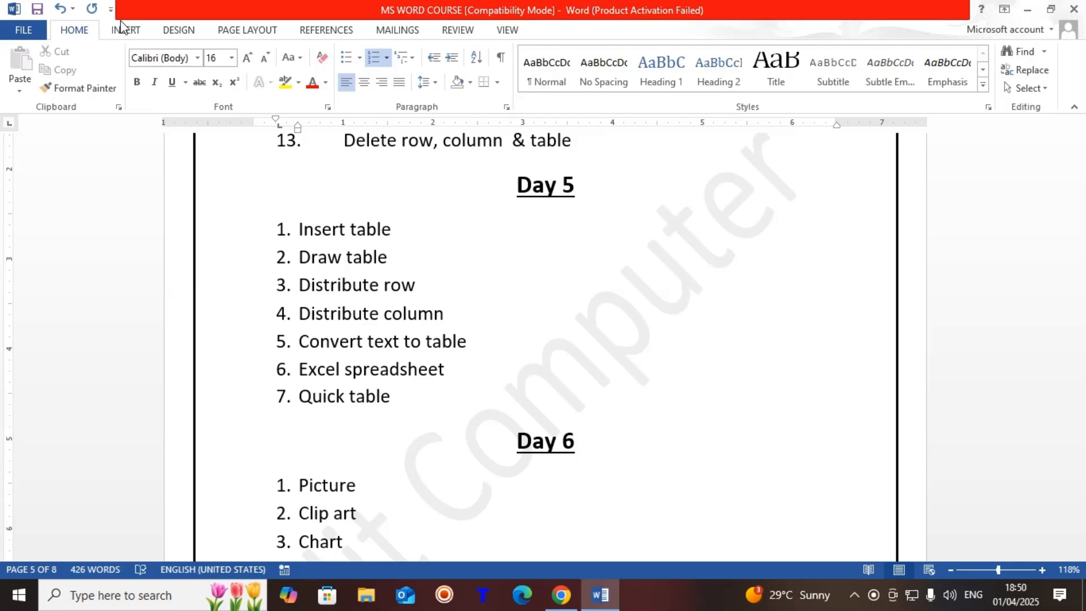
# Step: Create a new blank document and insert WordArt reading "Nit Computer" in the white style with an orange outline
pyautogui.click(124, 30)
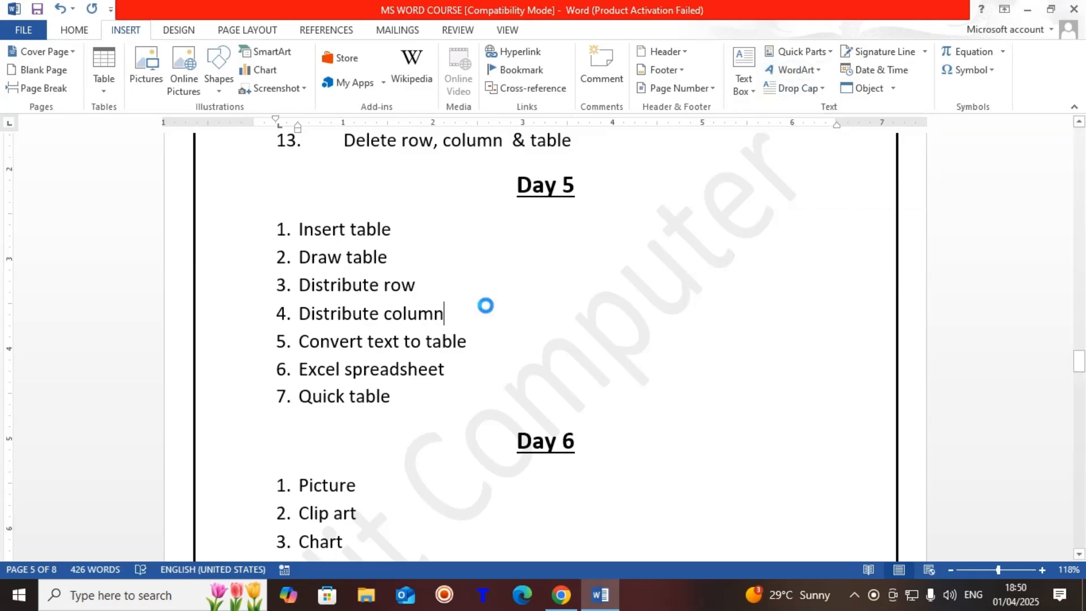
pyautogui.hotkey('ctrl', 'n')
pyautogui.click(129, 31)
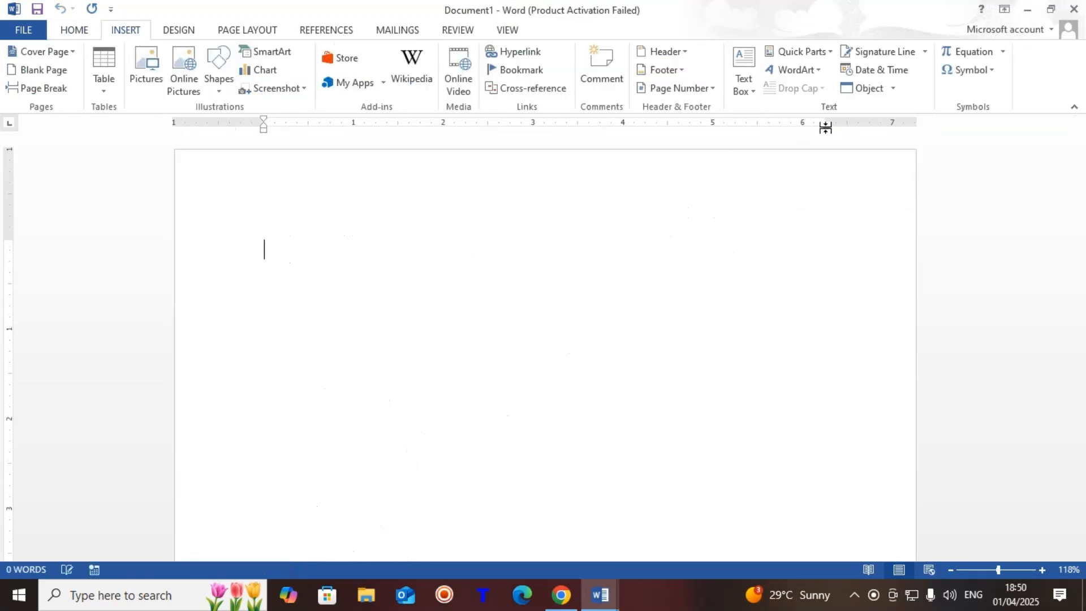
pyautogui.click(818, 70)
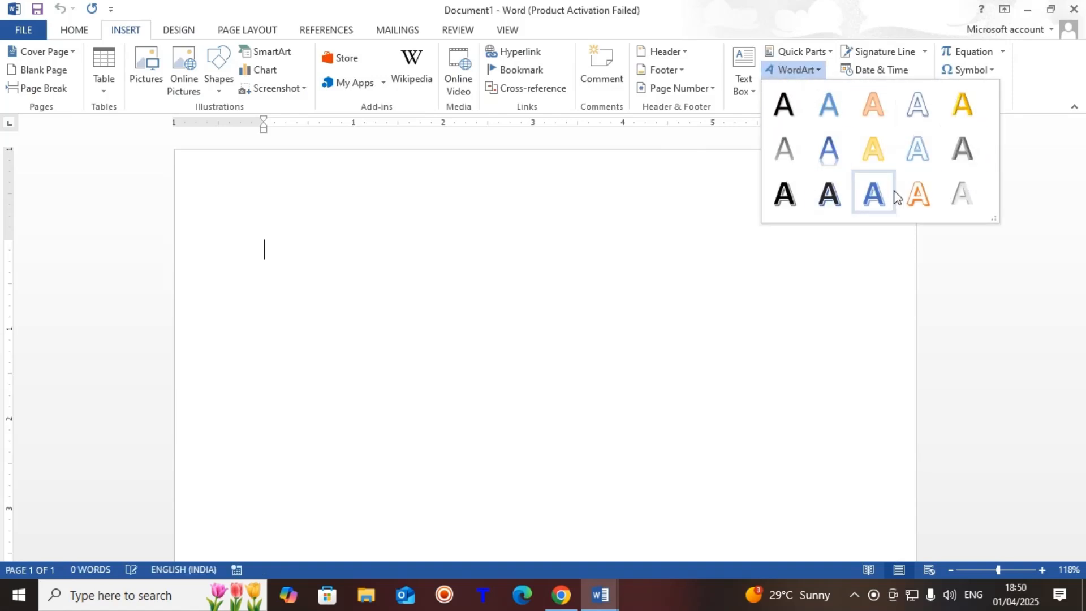
pyautogui.click(917, 194)
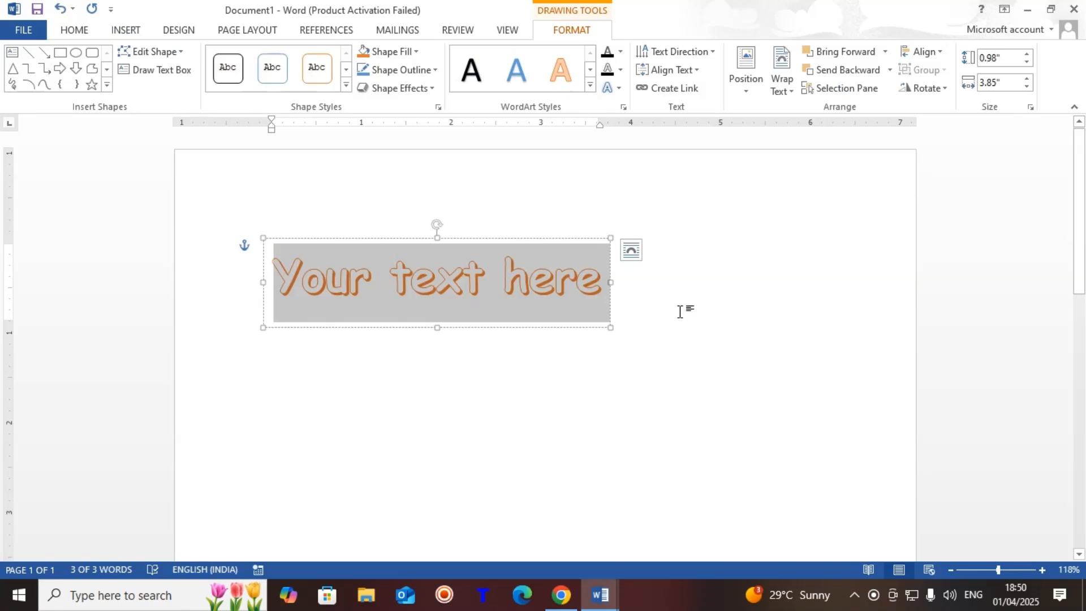
pyautogui.write('Nit Co')
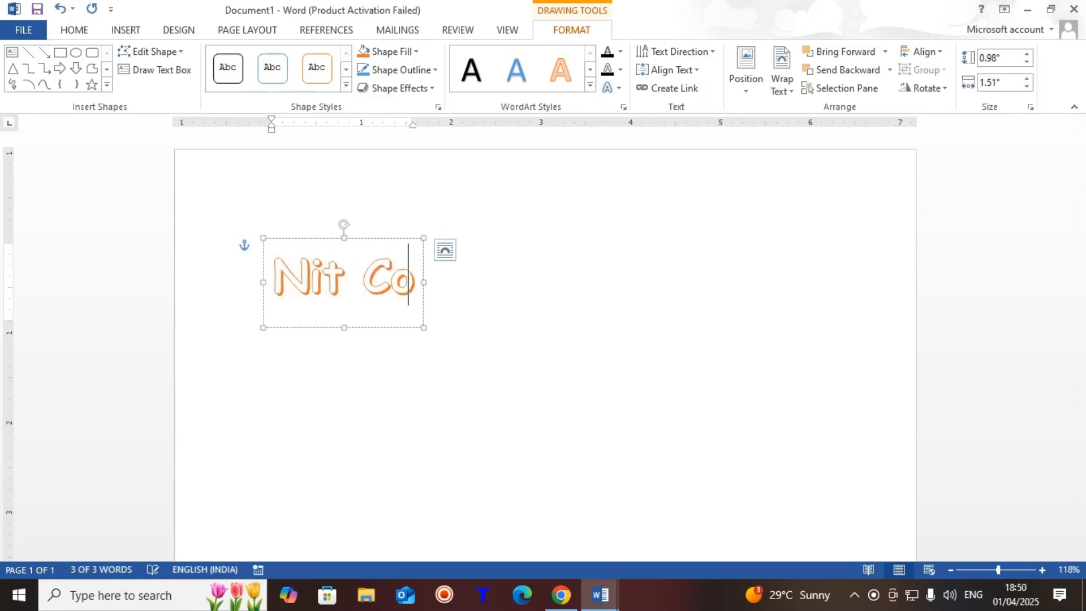
pyautogui.write('mputer')
# Step: Align the "Nit Computer" WordArt to the center between the page margins
pyautogui.click(452, 333)
pyautogui.click(448, 252)
pyautogui.click(449, 238)
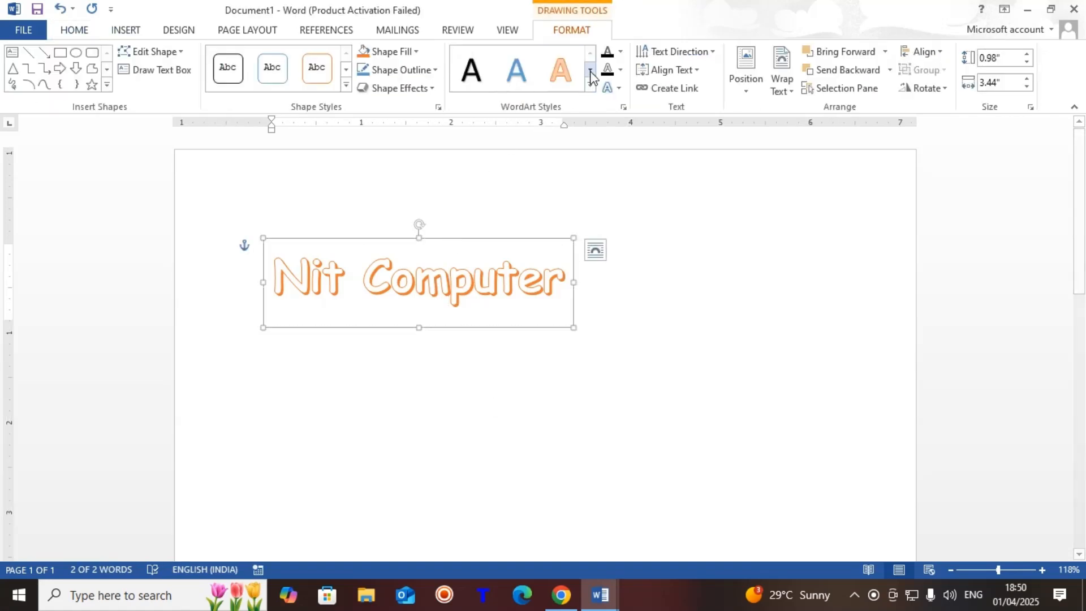
pyautogui.click(928, 52)
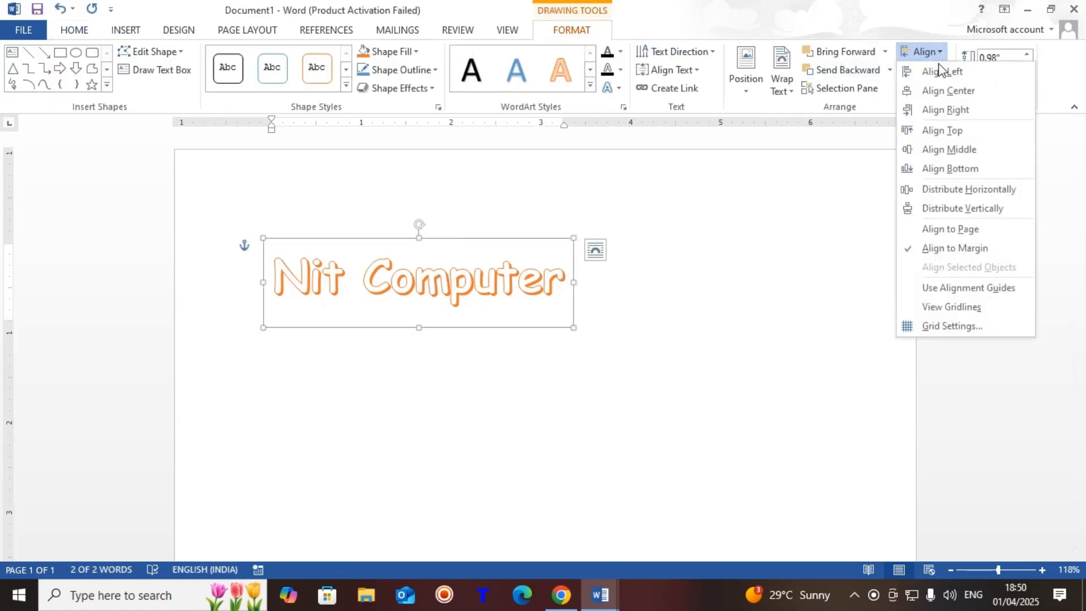
pyautogui.click(935, 91)
pyautogui.click(742, 374)
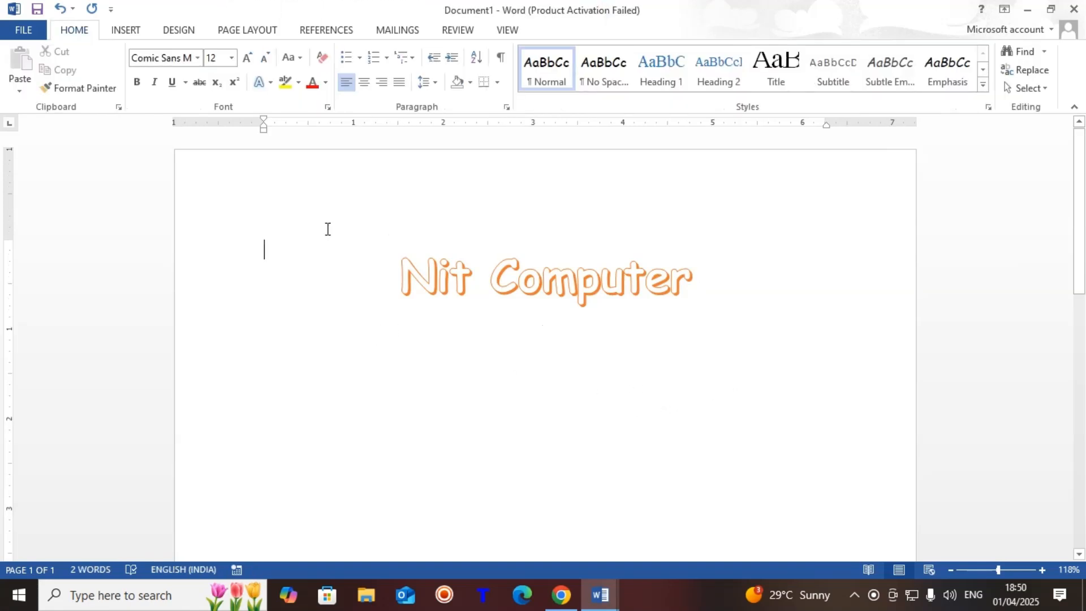
# Step: Insert a second WordArt in the black style with a blue shadow, reading "Happy Birthday" followed by the person's first name
pyautogui.click(126, 30)
pyautogui.click(793, 70)
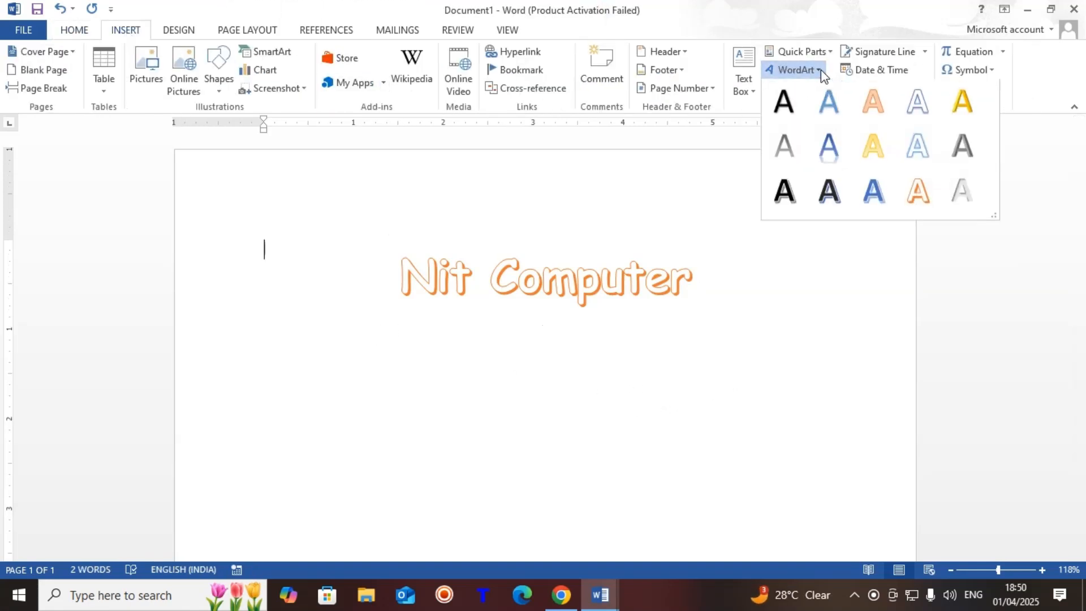
pyautogui.click(830, 196)
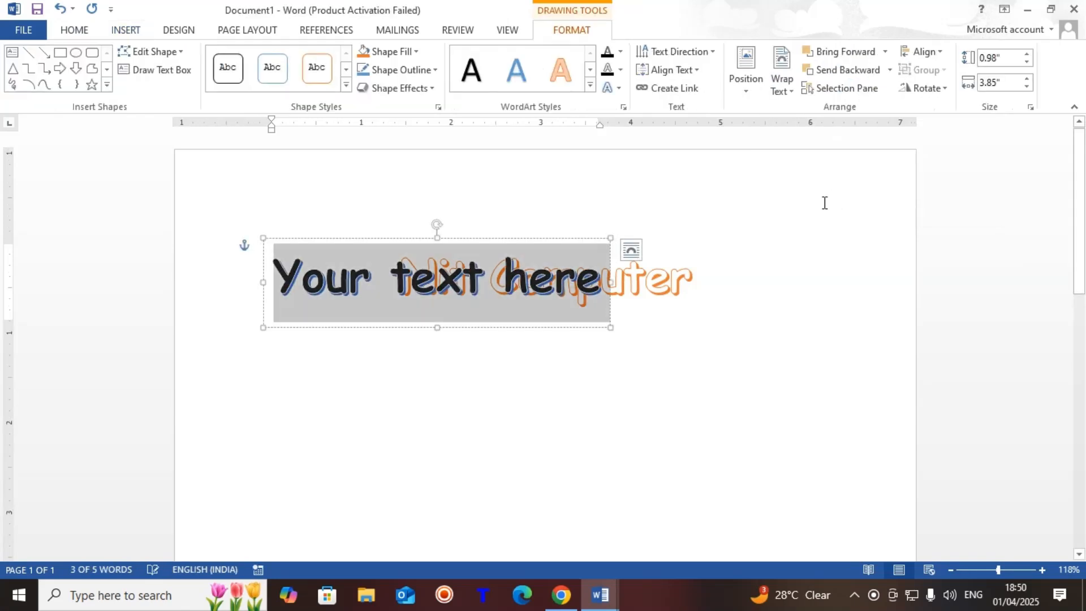
pyautogui.write('Hapy')
pyautogui.press('BackSpace')
pyautogui.write('py Birth')
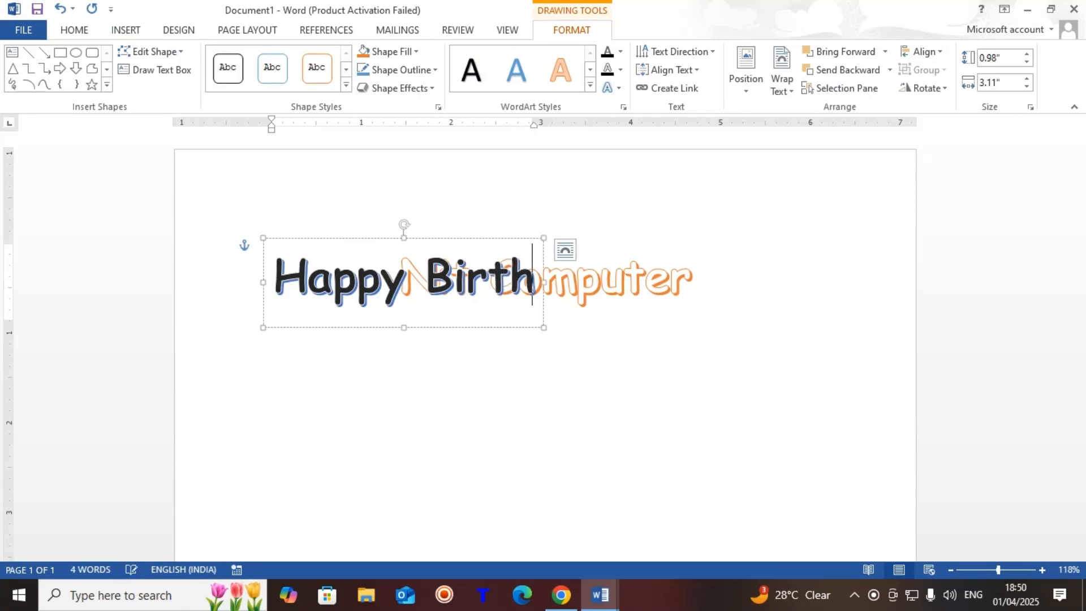
pyautogui.write('day Manshi')
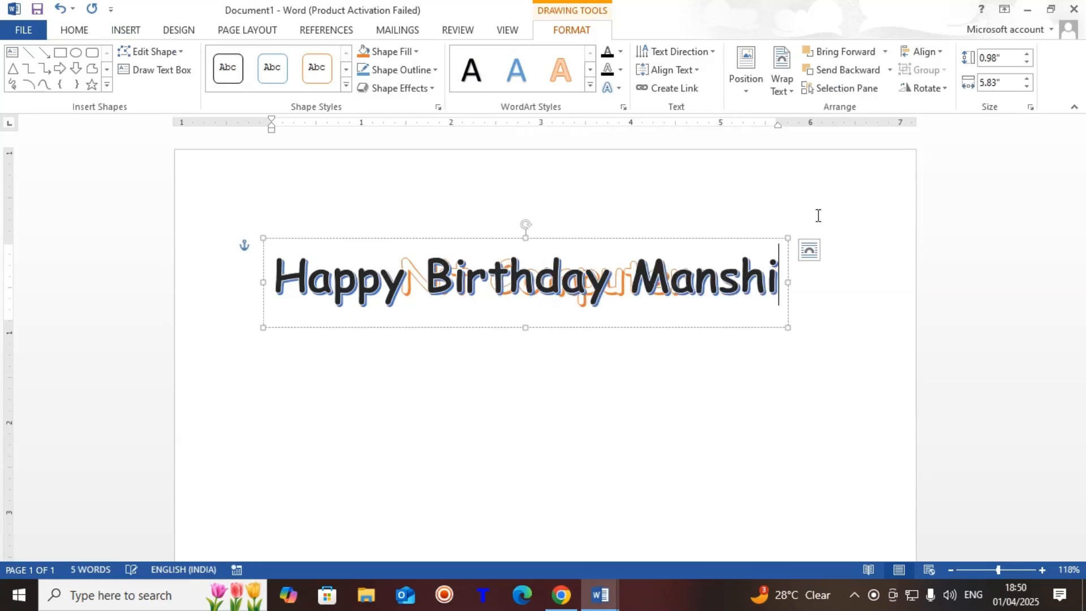
# Step: Move the birthday WordArt below the "Nit Computer" WordArt
pyautogui.click(660, 413)
pyautogui.click(562, 283)
pyautogui.moveTo(572, 240); pyautogui.dragTo(609, 323)
pyautogui.click(727, 485)
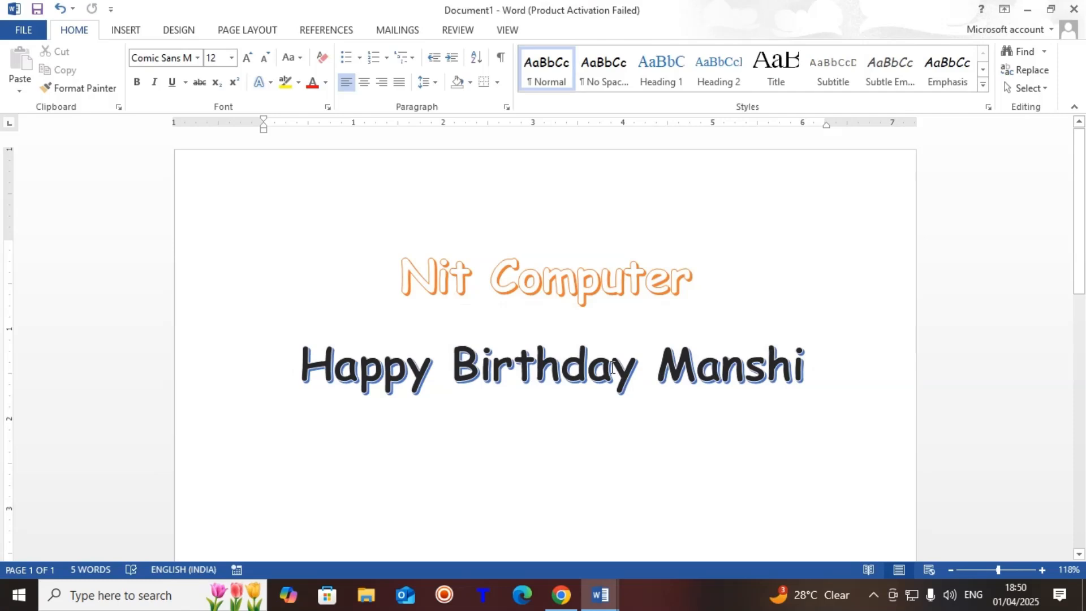
# Step: Preview other WordArt styles on the birthday text and apply the black style with a blue shadow
pyautogui.click(794, 370)
pyautogui.click(766, 329)
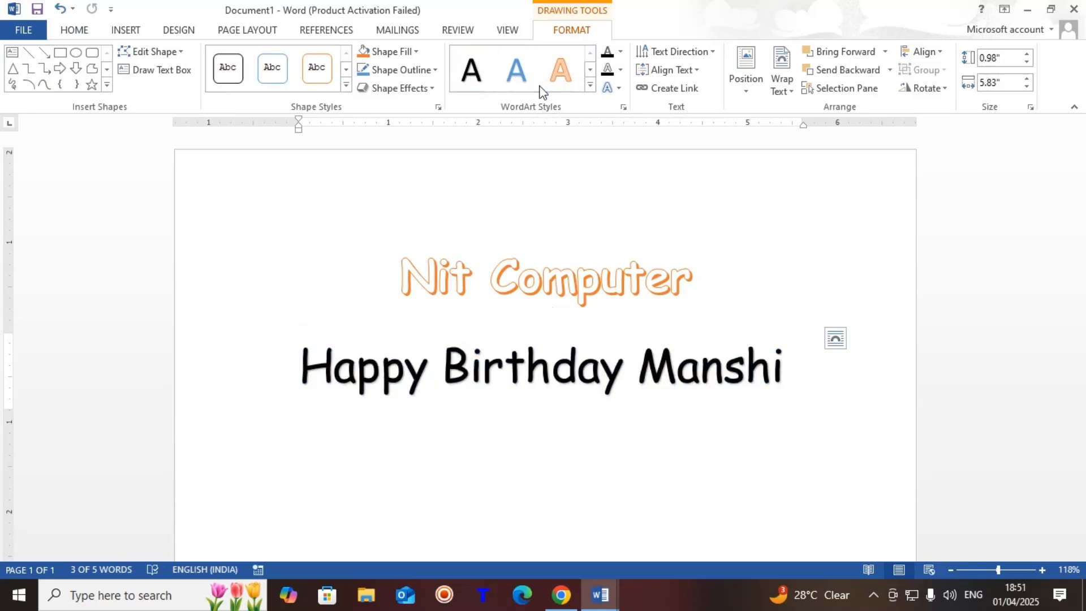
pyautogui.click(590, 86)
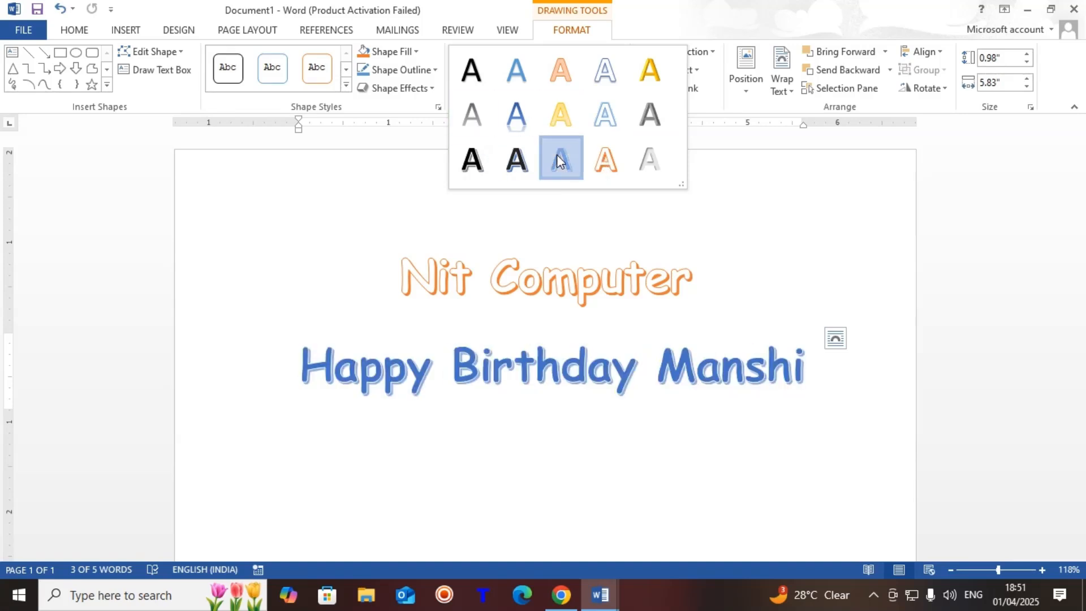
pyautogui.click(517, 160)
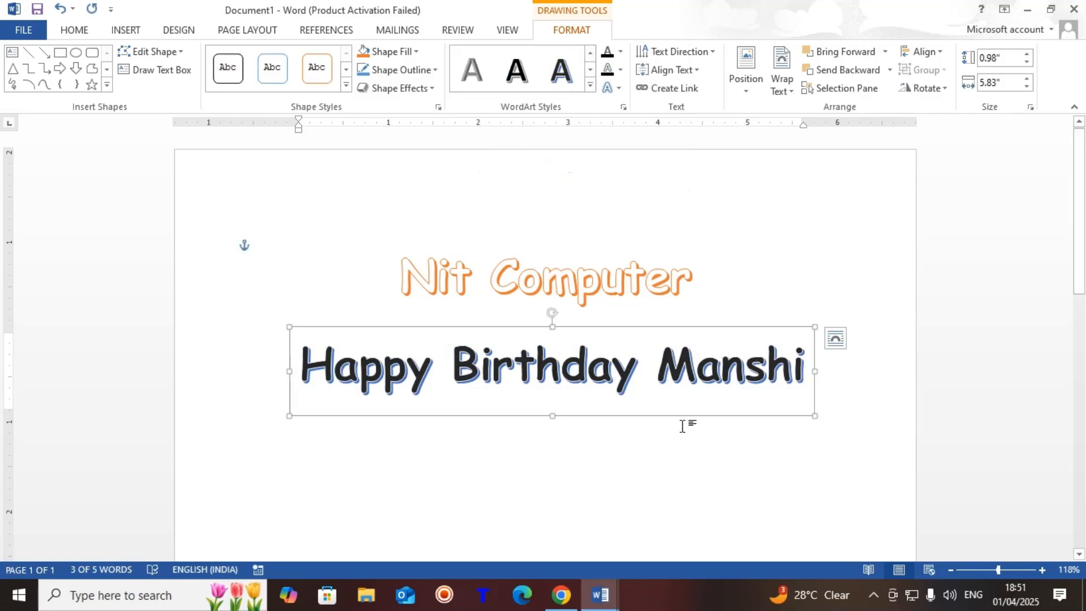
# Step: Preview the shadow, reflection, glow, bevel, 3-D rotation and transform text effects on the birthday WordArt without applying any
pyautogui.click(621, 90)
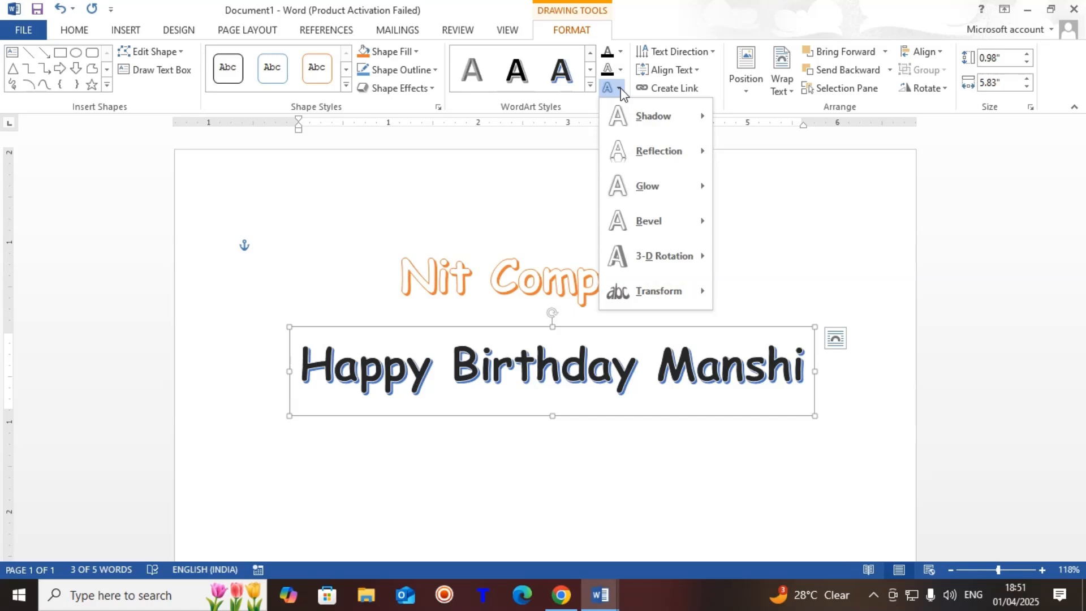
pyautogui.moveTo(643, 114)
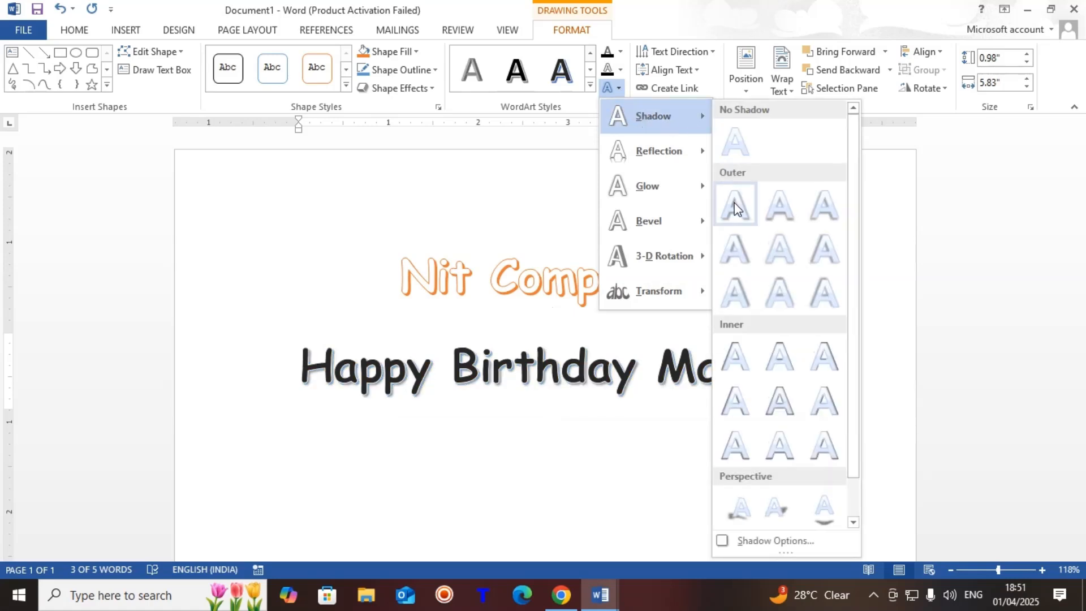
pyautogui.moveTo(690, 154)
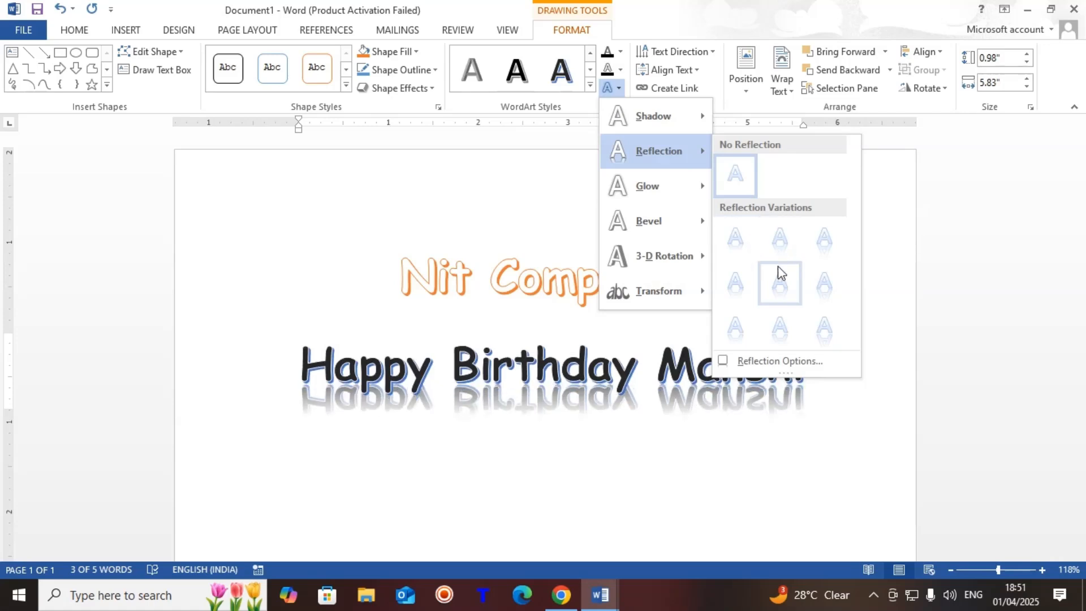
pyautogui.moveTo(668, 187)
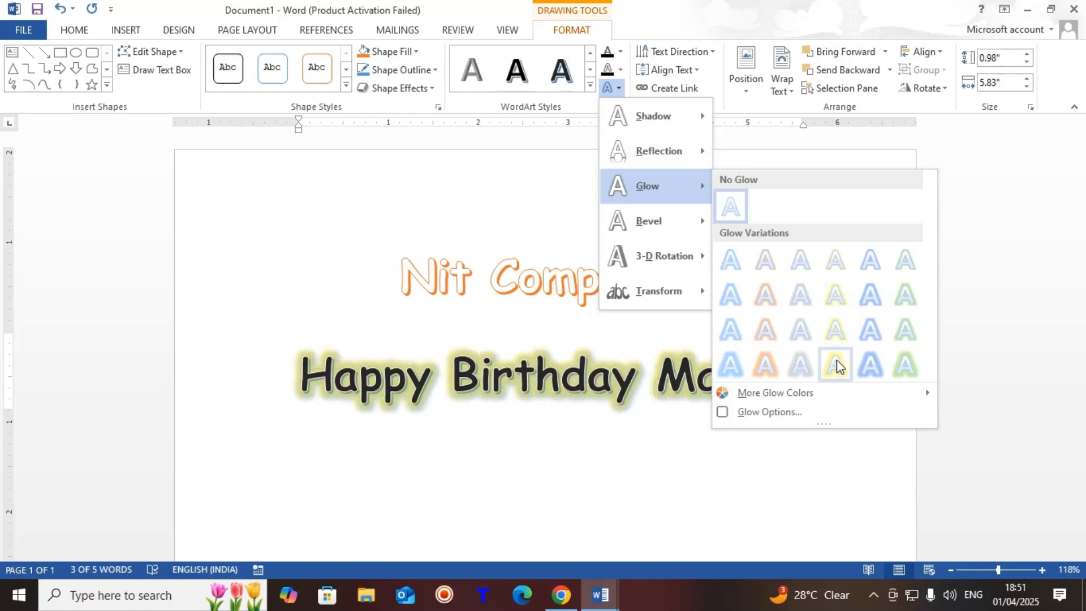
pyautogui.moveTo(681, 232)
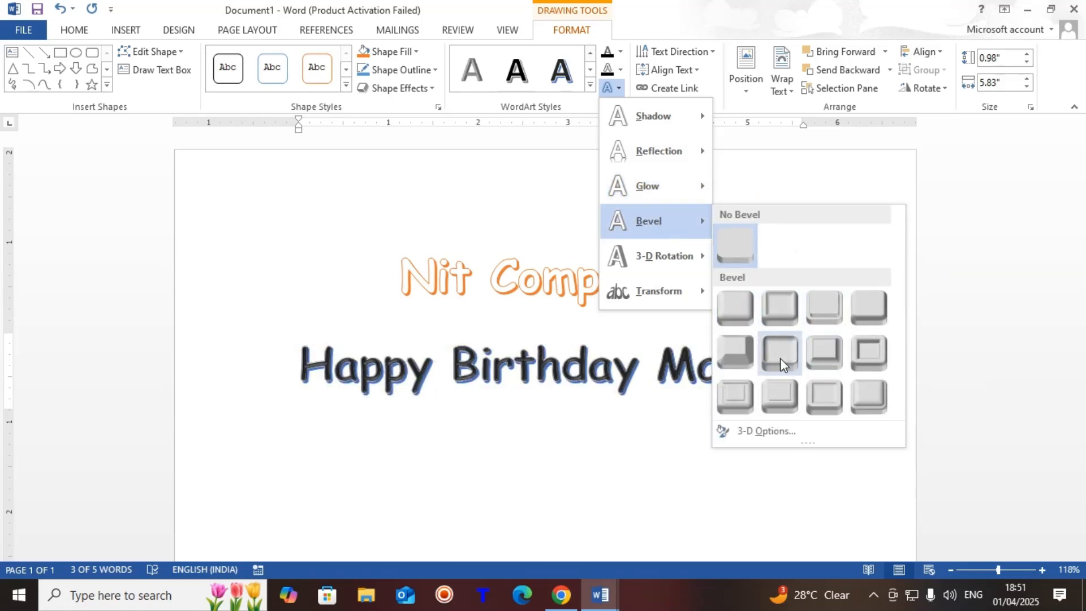
pyautogui.moveTo(674, 258)
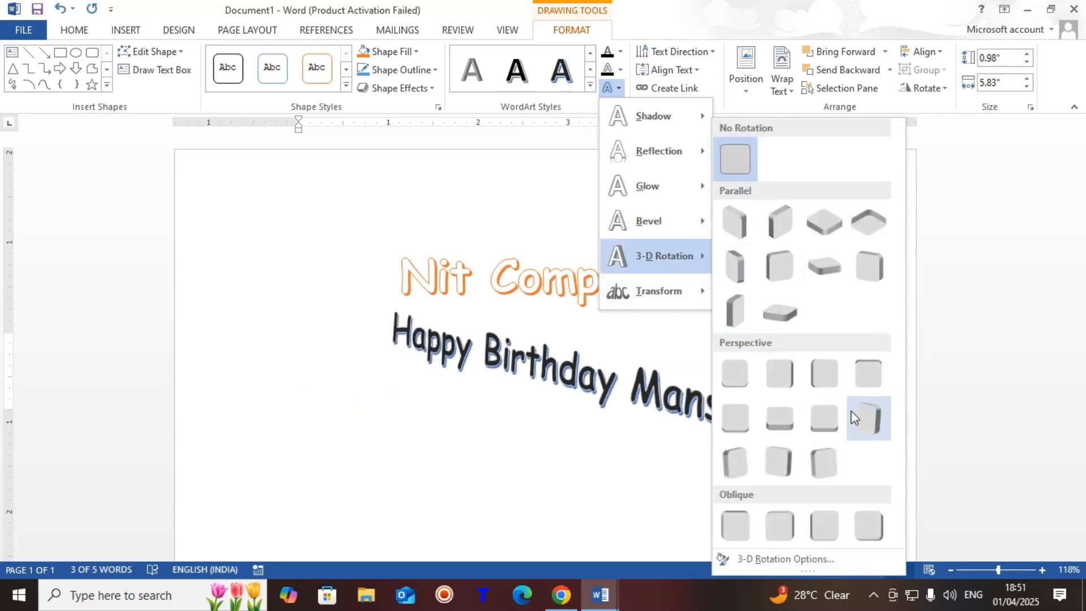
pyautogui.moveTo(674, 289)
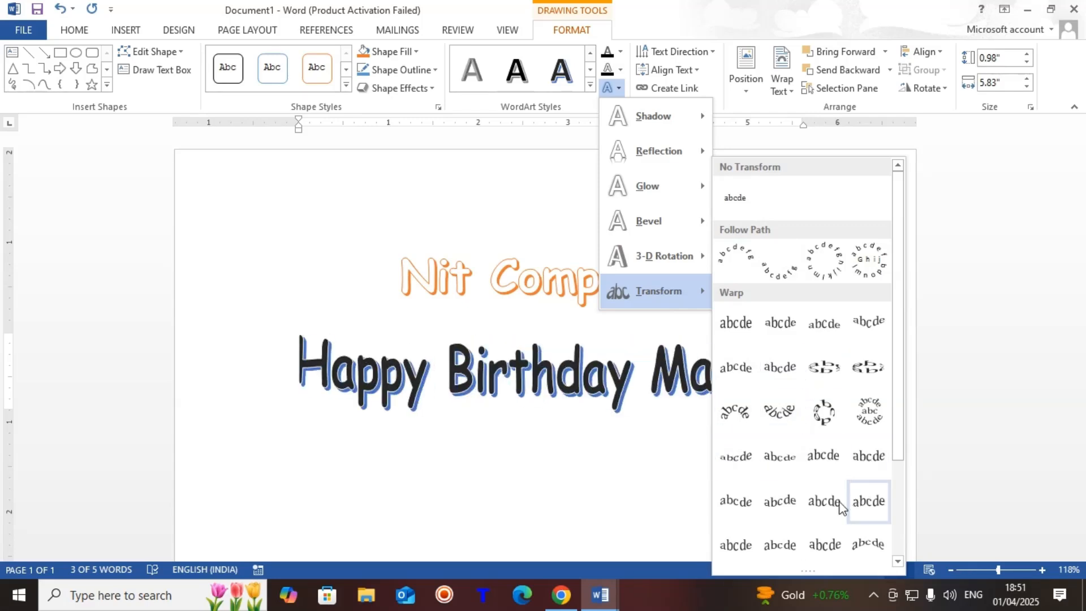
pyautogui.click(601, 507)
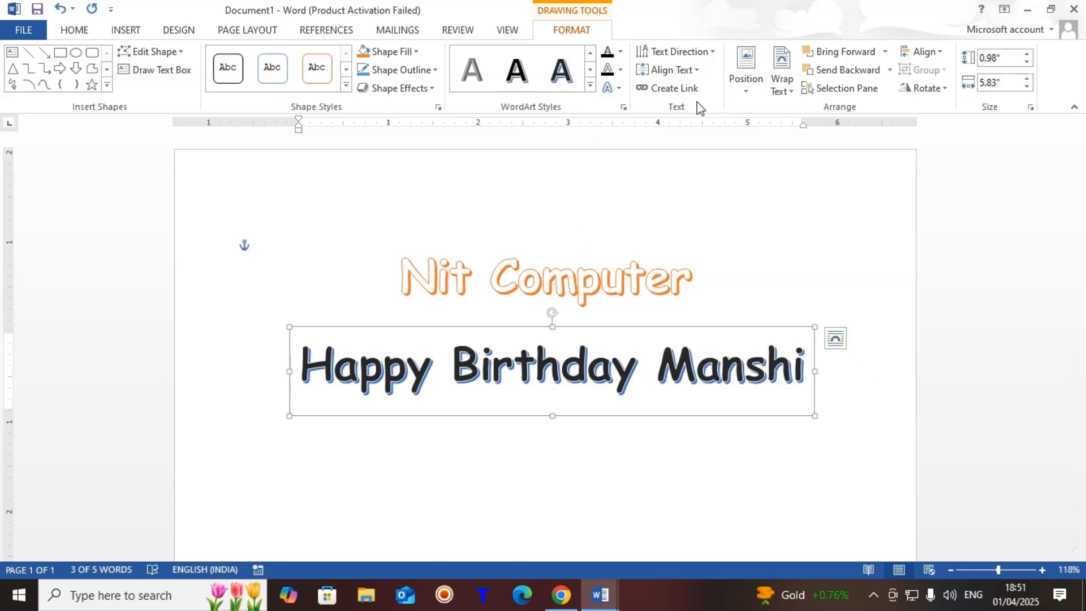
# Step: Create a new blank document and fill it with sample paragraphs using =rand()
pyautogui.click(132, 34)
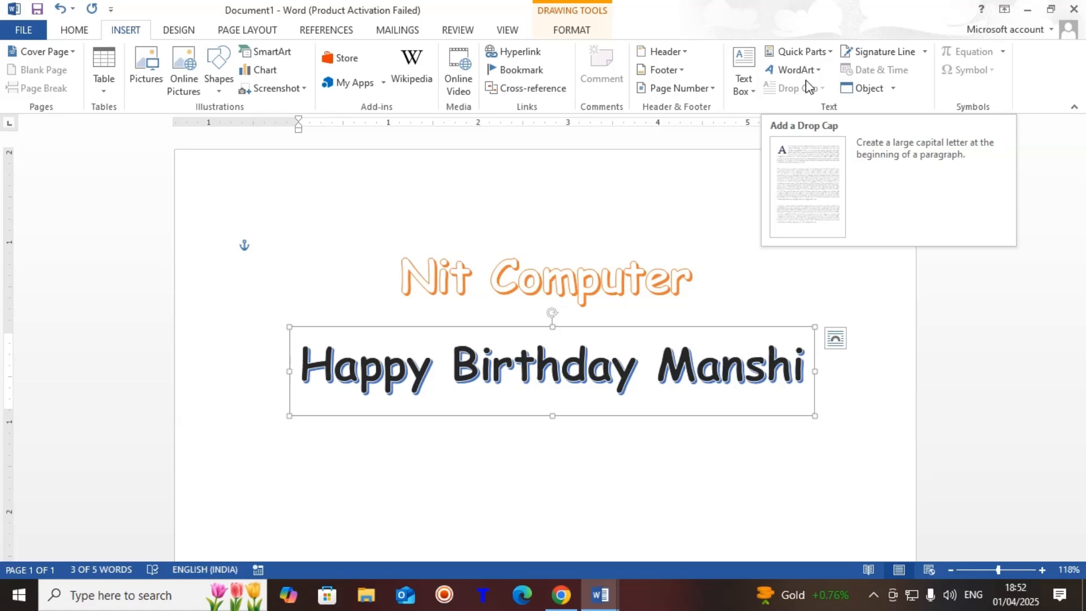
pyautogui.click(724, 307)
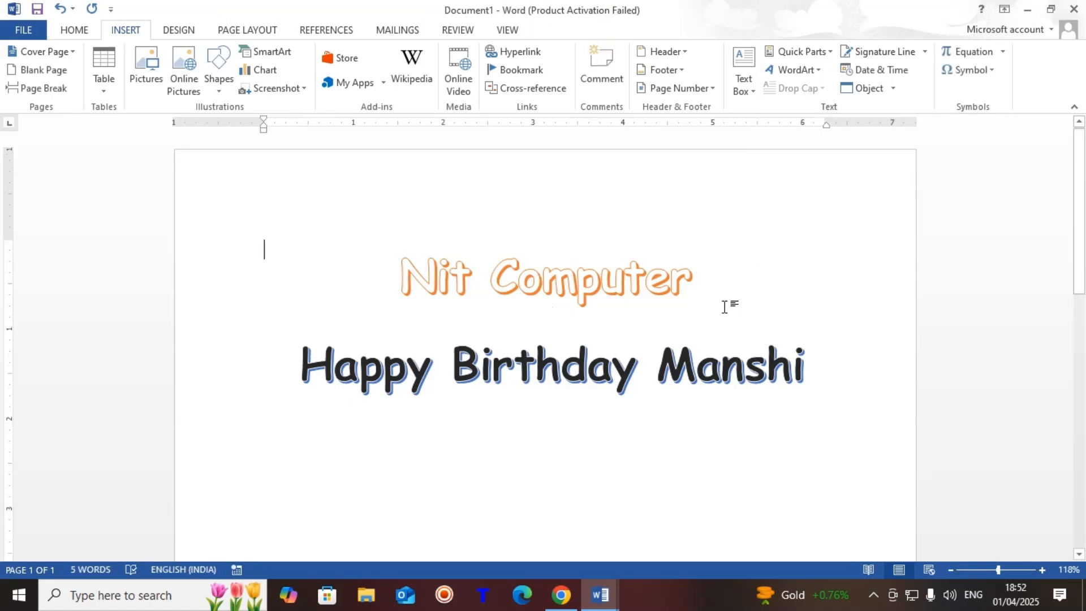
pyautogui.hotkey('ctrl', 'n')
pyautogui.write('=')
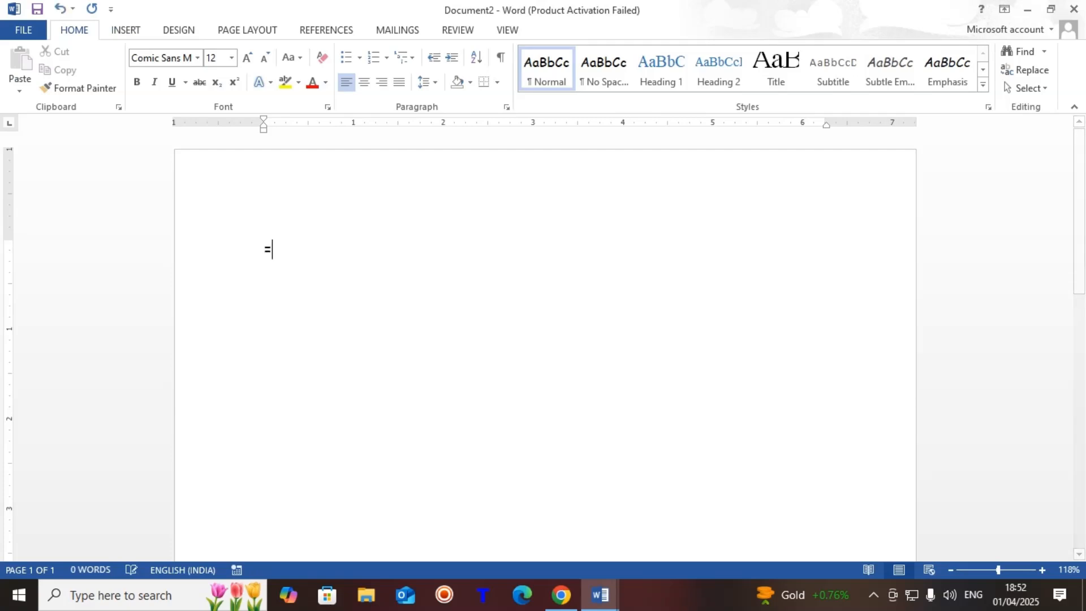
pyautogui.write('rand')
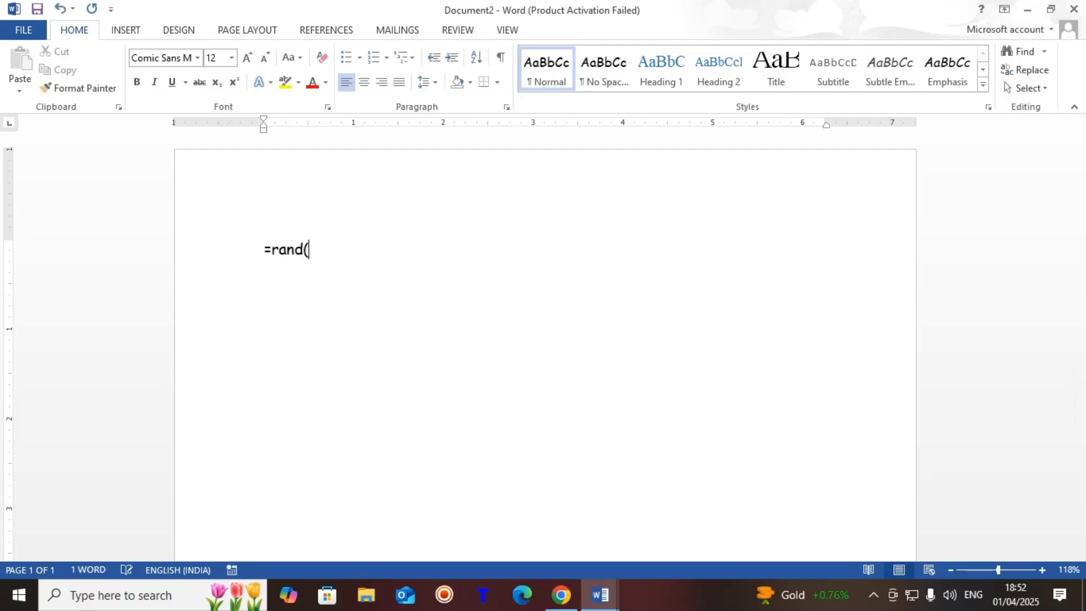
pyautogui.write('()')
pyautogui.press('Return')
pyautogui.scroll(5, 604, 238)
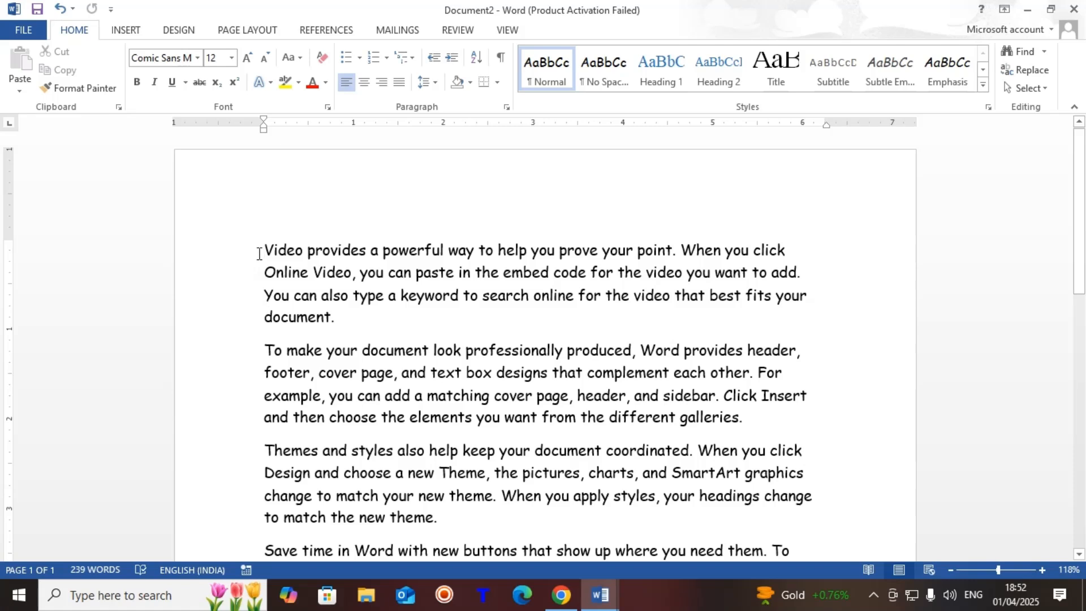
# Step: Apply a Dropped drop cap to the first paragraph, starting with "Video"
pyautogui.click(129, 31)
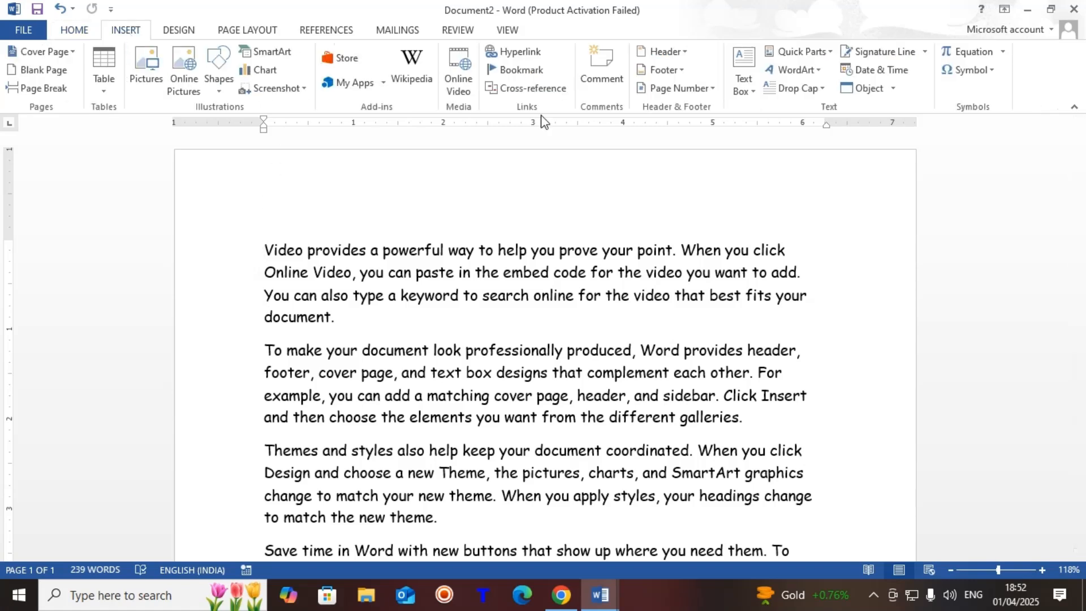
pyautogui.click(821, 88)
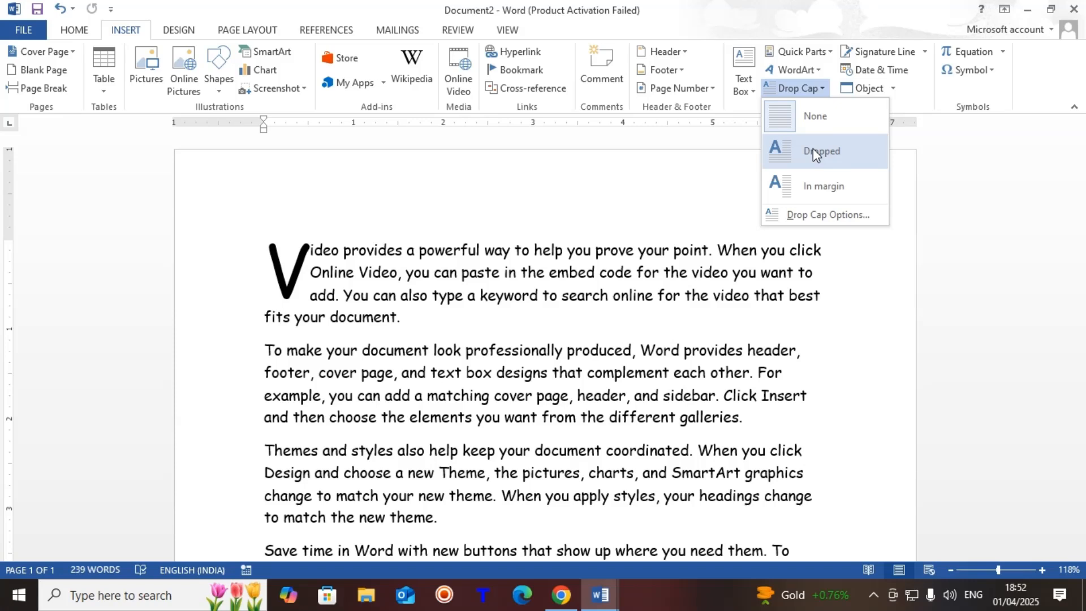
pyautogui.click(812, 150)
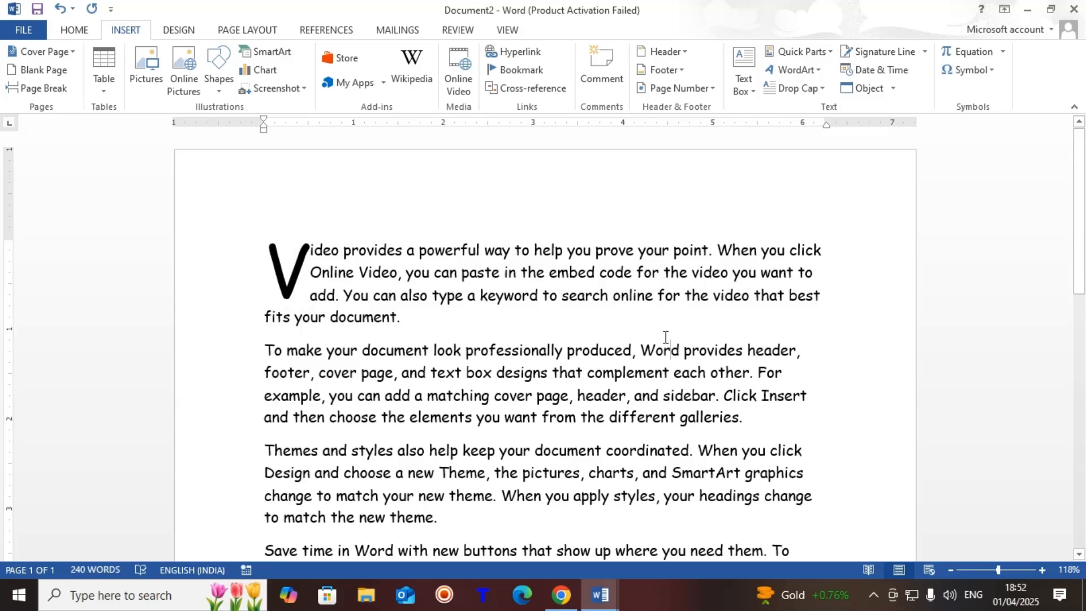
# Step: Remove the drop cap from the first paragraph by setting it to None
pyautogui.click(299, 252)
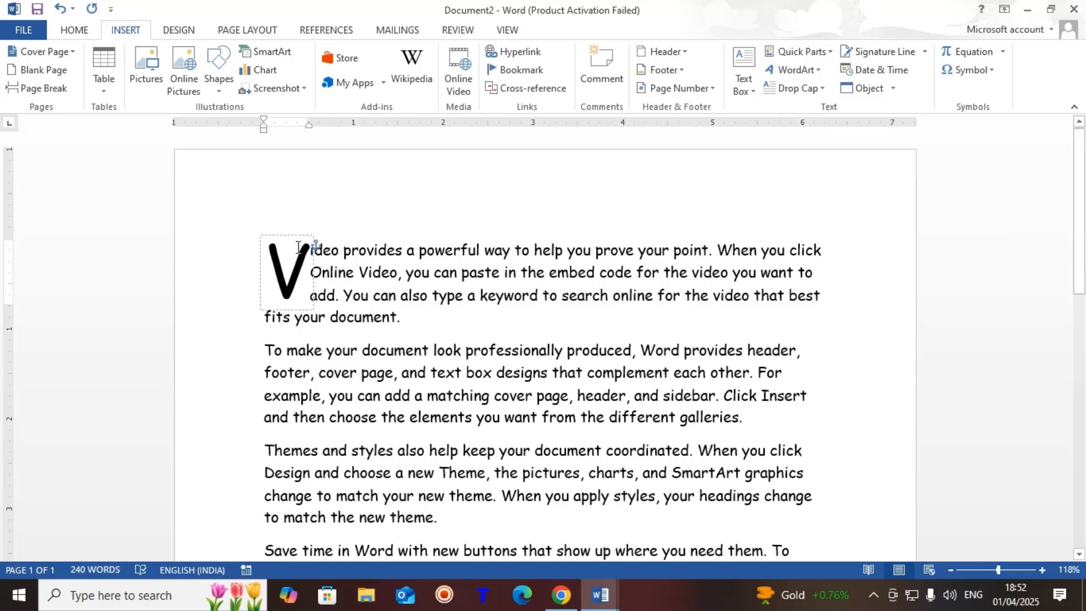
pyautogui.click(817, 88)
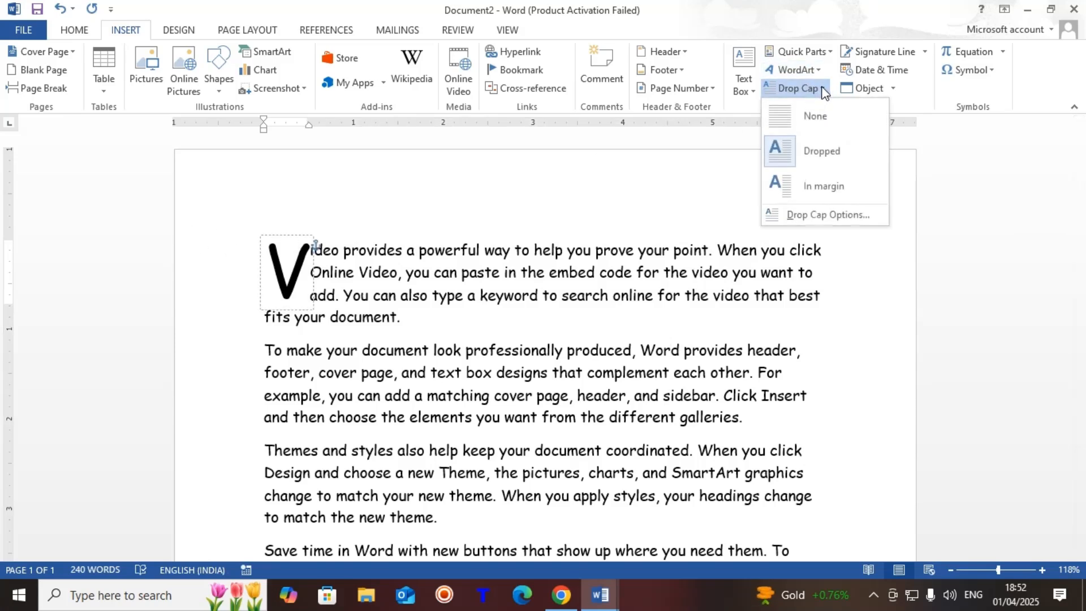
pyautogui.click(806, 111)
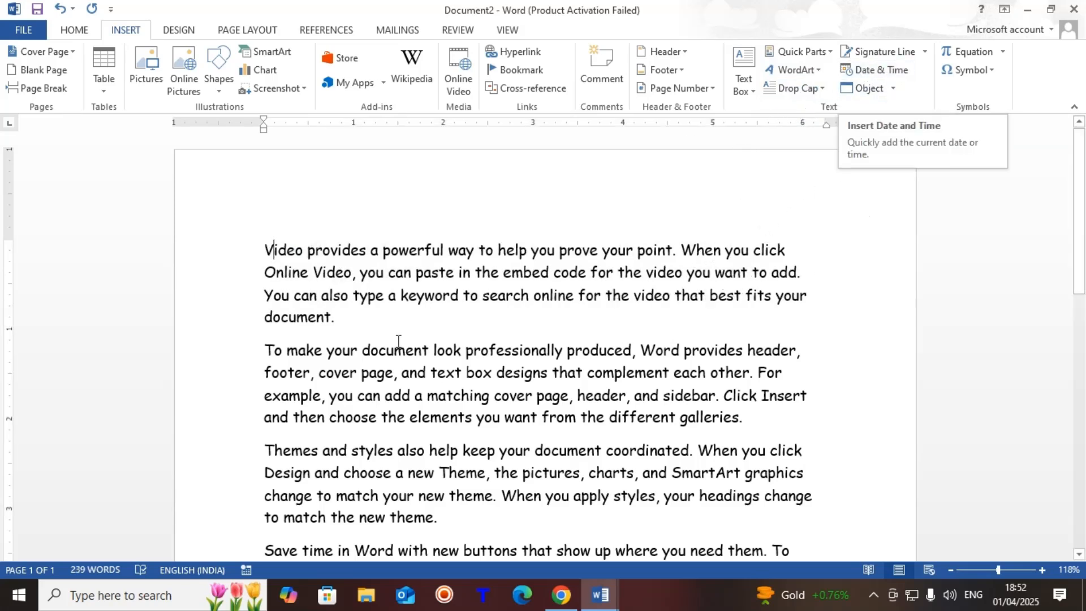
# Step: Insert the current date and time below the last paragraph in the day-month-year format with 24-hour time and seconds
pyautogui.scroll(-5, 405, 348)
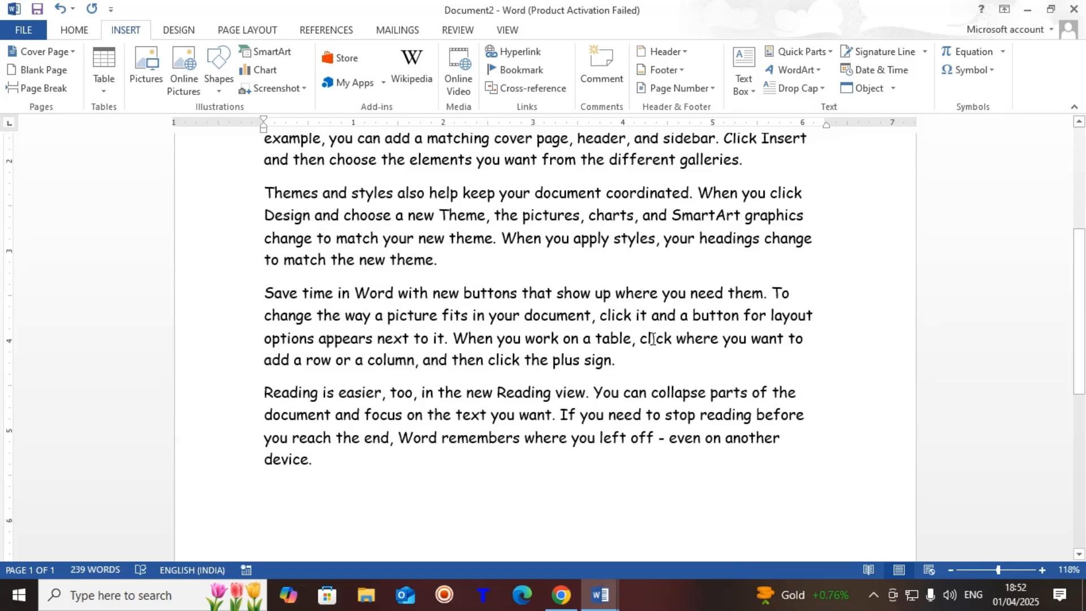
pyautogui.moveTo(1008, 600)
pyautogui.click(280, 498)
pyautogui.click(891, 73)
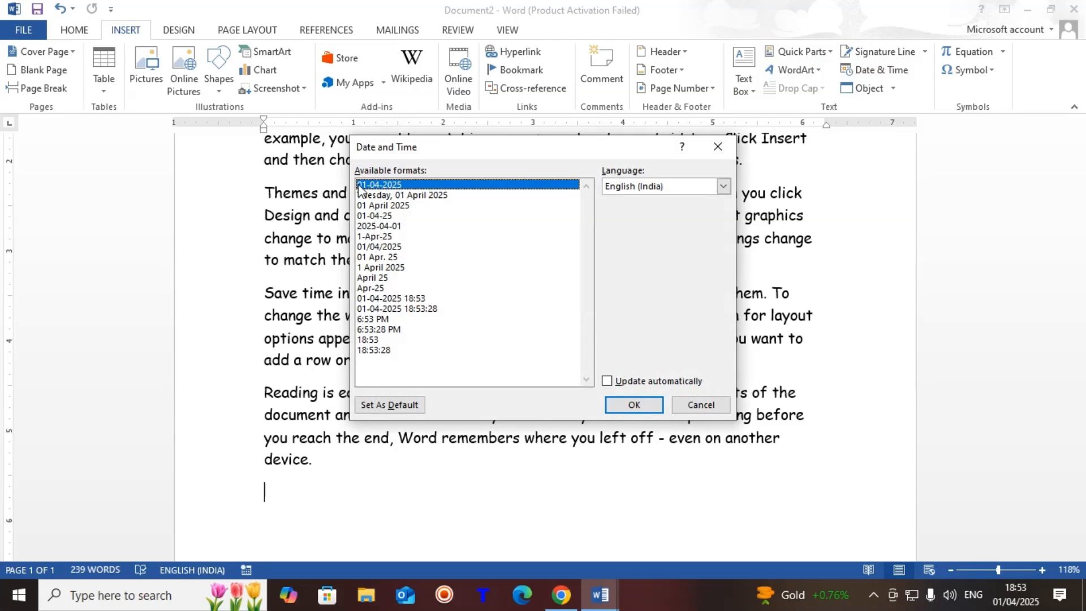
pyautogui.click(407, 196)
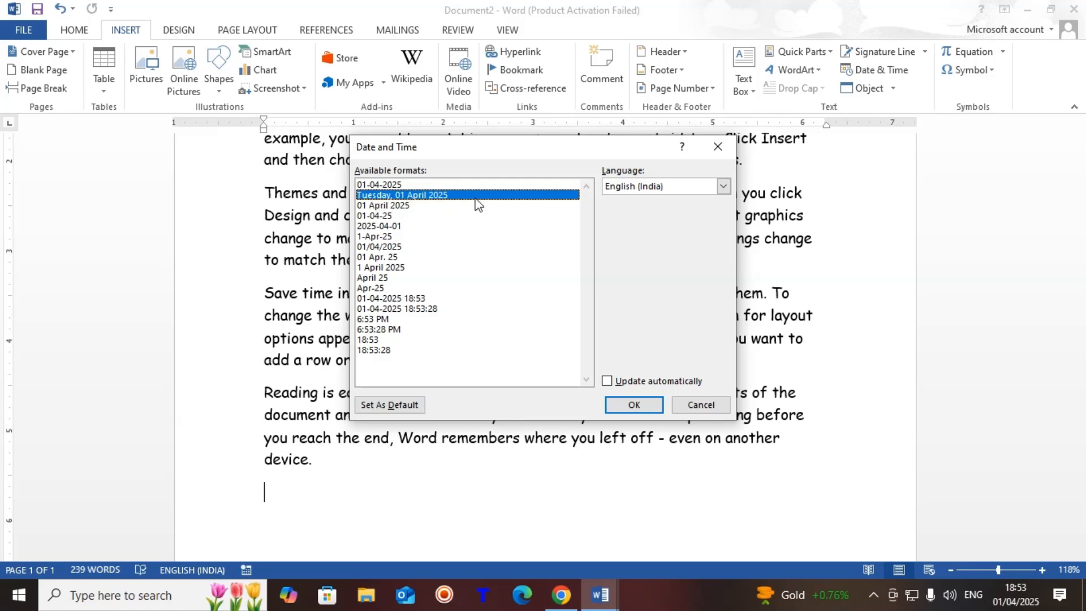
pyautogui.click(413, 310)
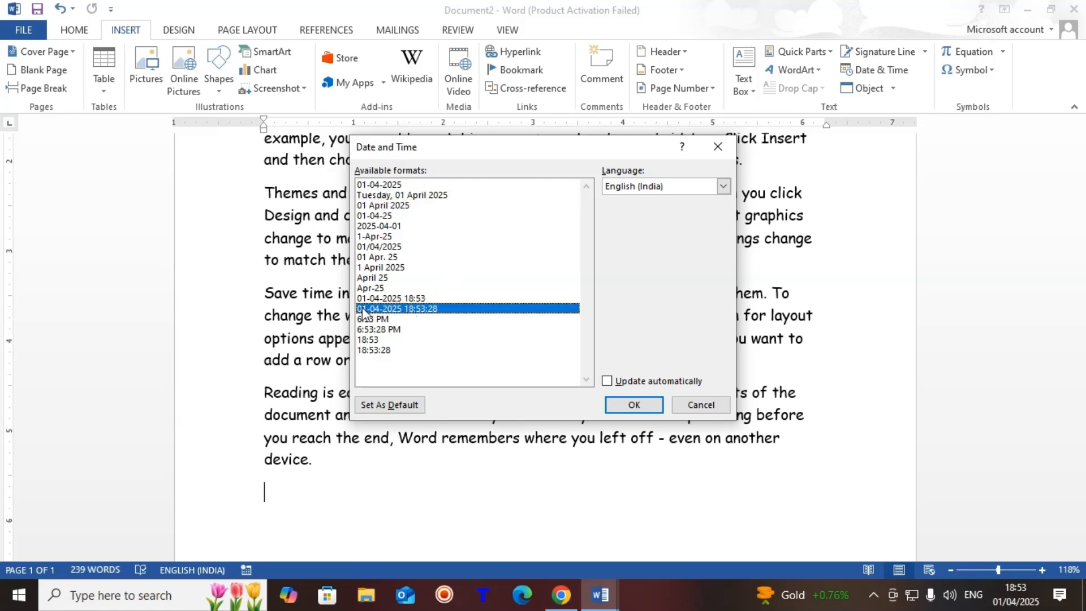
pyautogui.click(634, 405)
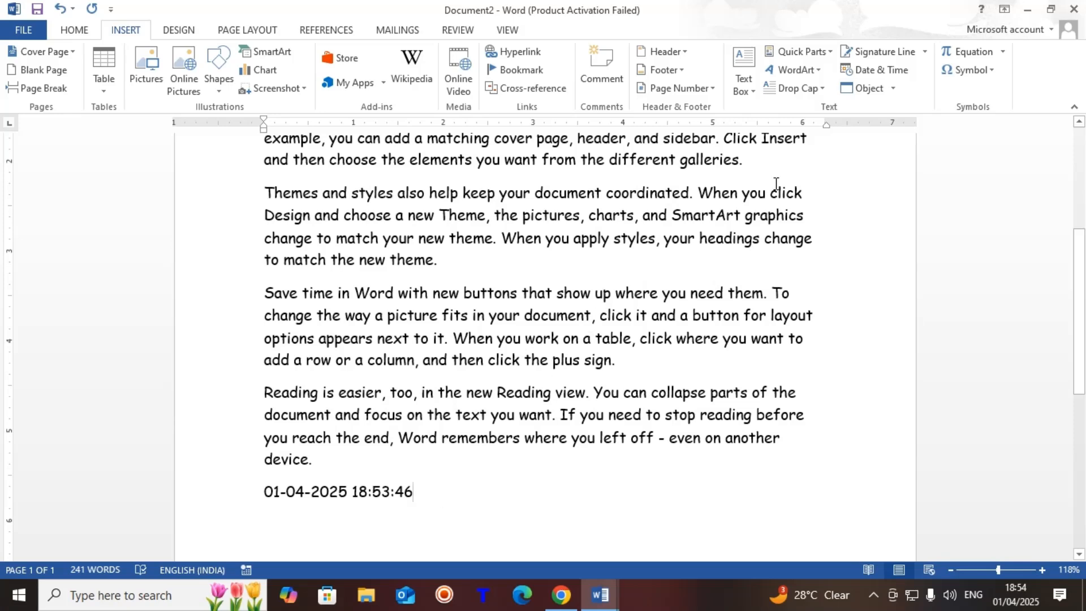
# Step: Create a new blank document, embed a new Microsoft Excel Worksheet object and dismiss the Office Activation Wizard
pyautogui.hotkey('ctrl', 'n')
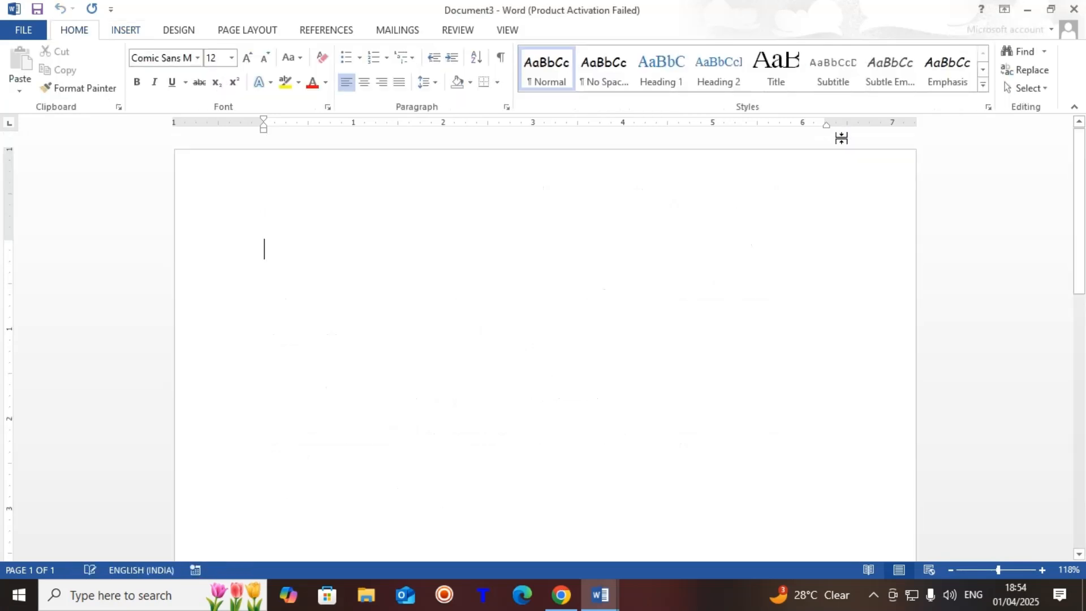
pyautogui.click(126, 30)
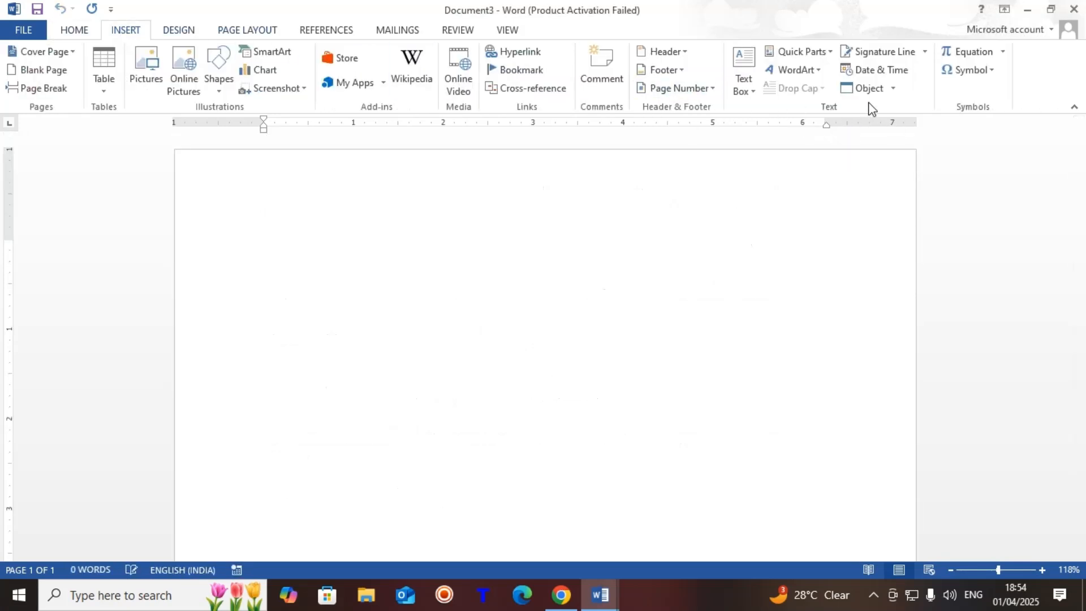
pyautogui.click(881, 91)
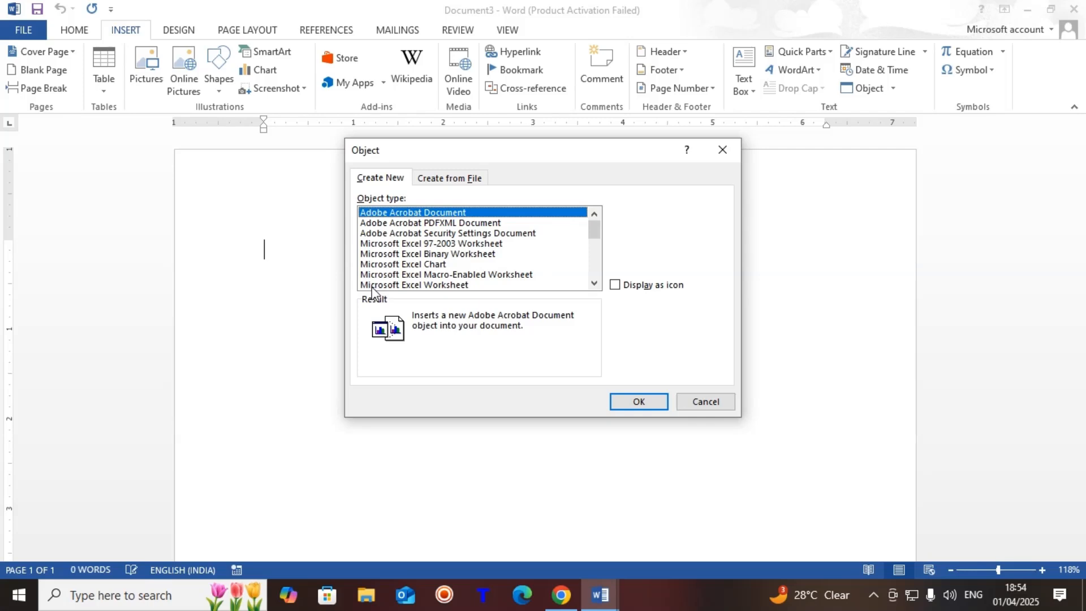
pyautogui.click(441, 285)
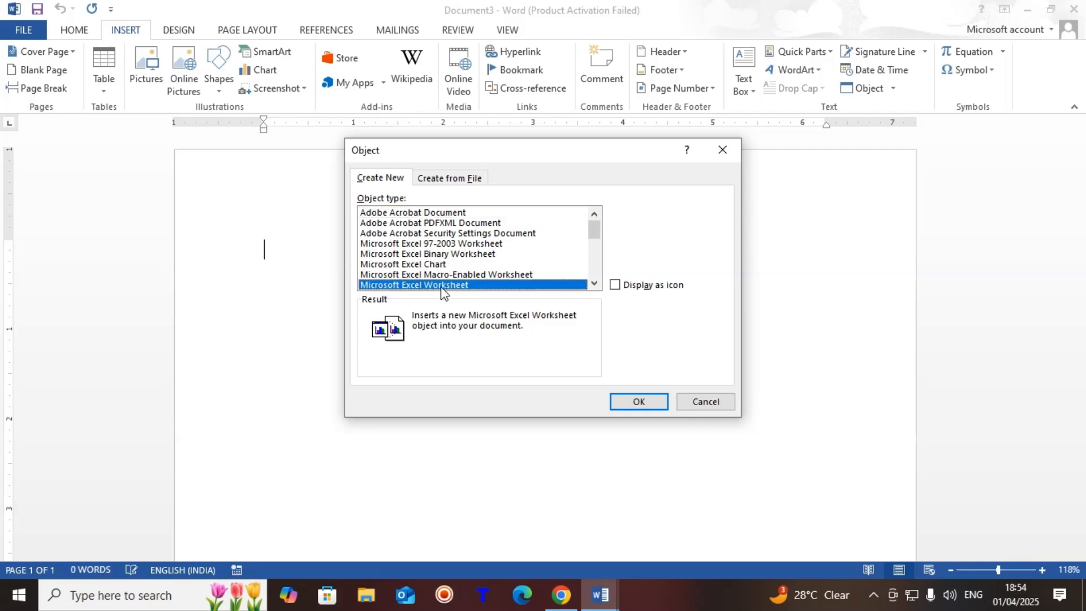
pyautogui.click(638, 402)
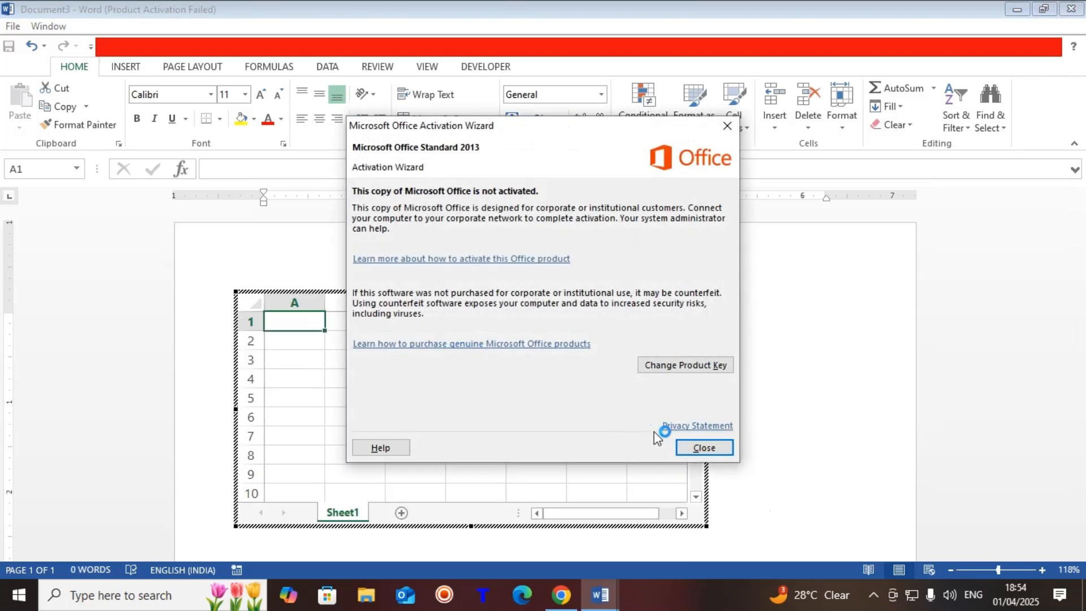
pyautogui.click(704, 447)
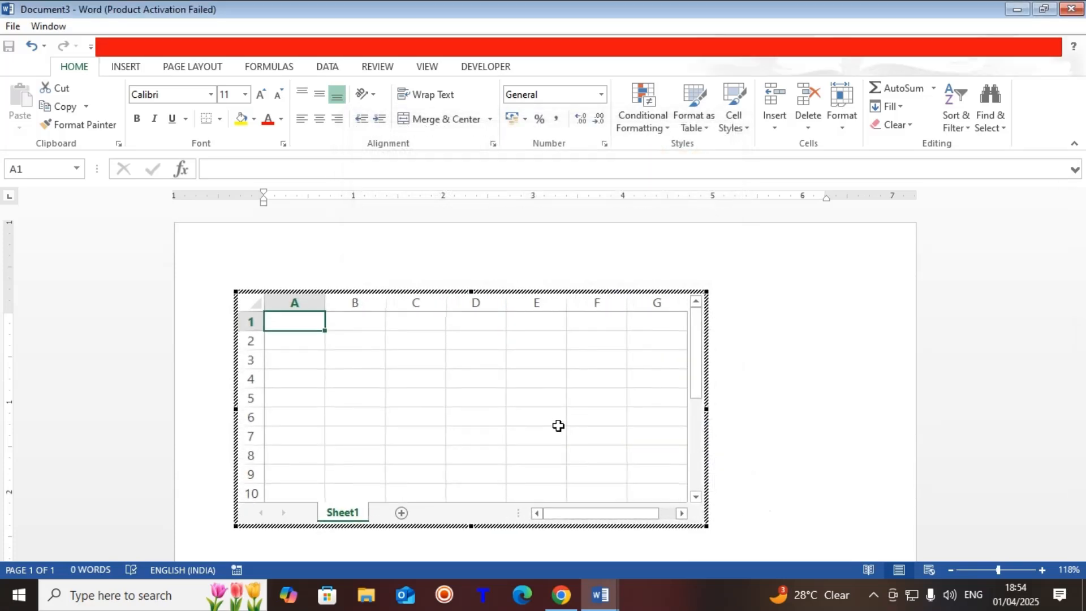
# Step: Enter Sunday in cell C1 of the embedded worksheet and fill the weekday series down to C9
pyautogui.click(402, 325)
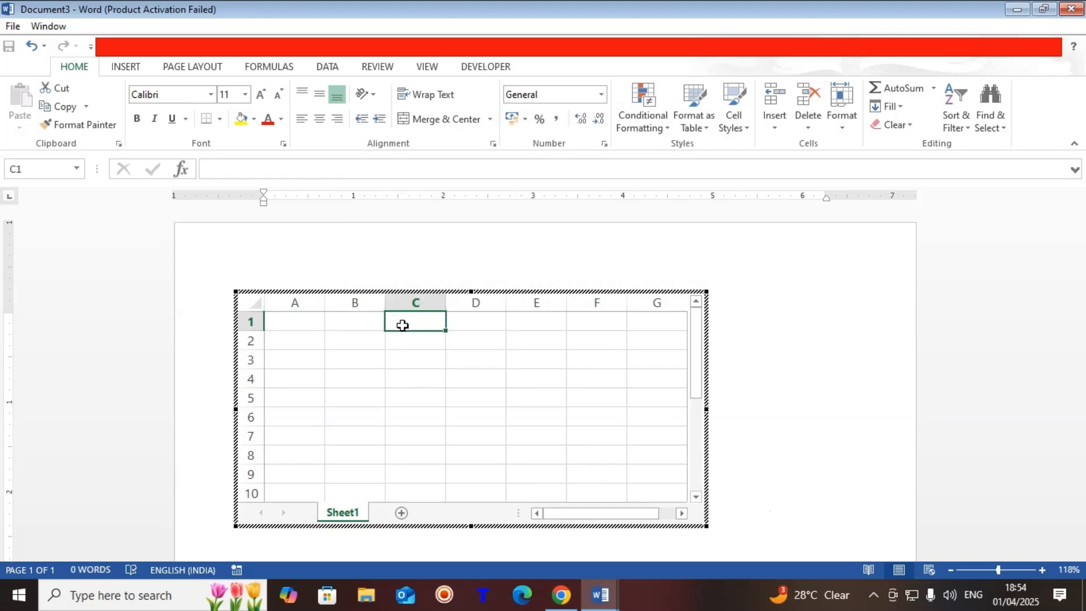
pyautogui.write('sunday')
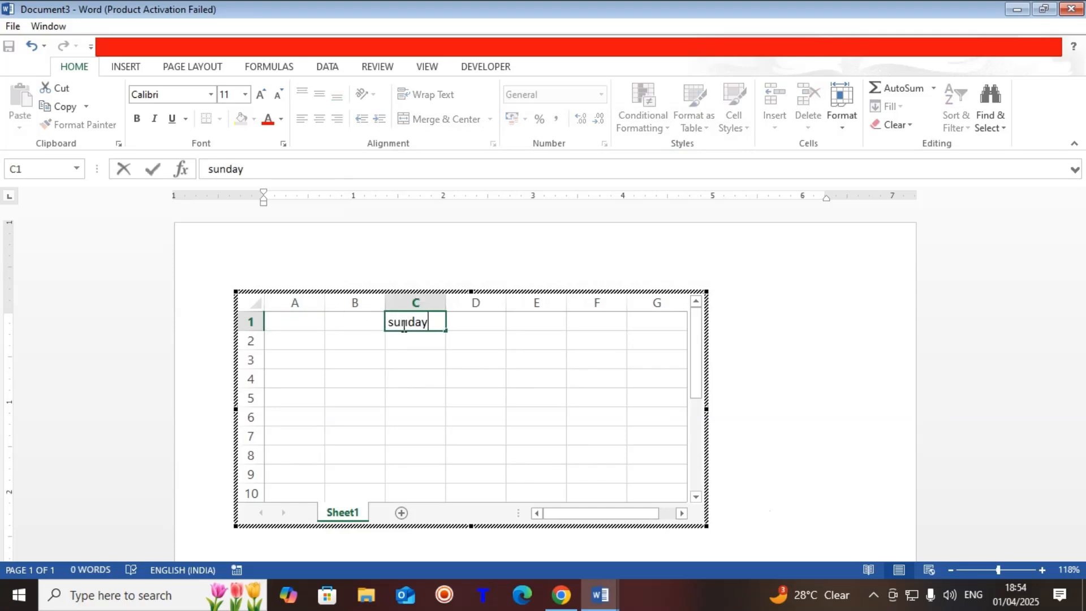
pyautogui.moveTo(448, 330); pyautogui.dragTo(417, 481)
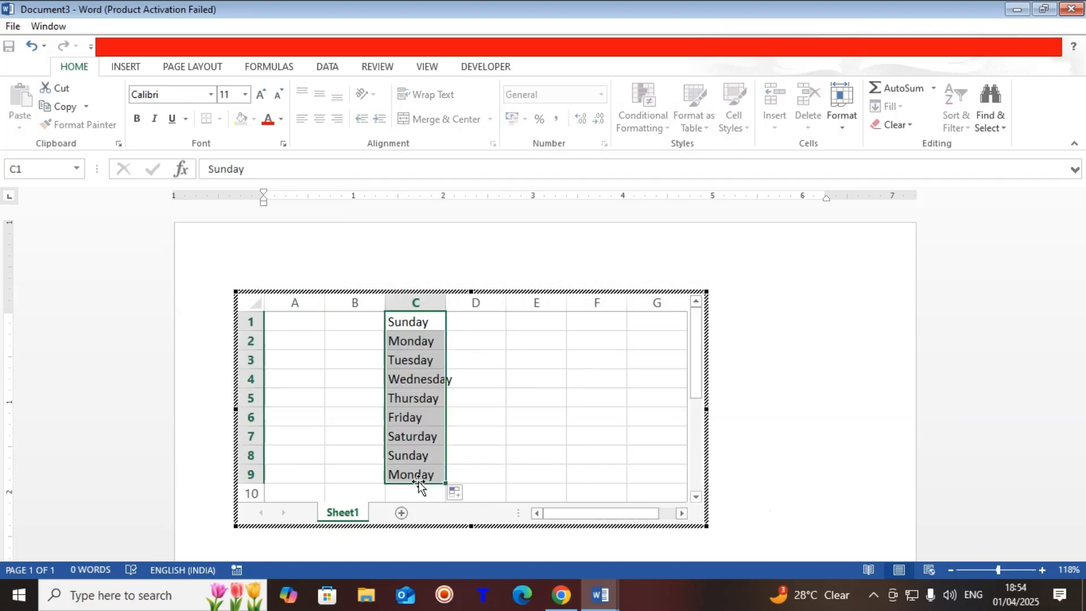
# Step: Enter january in cell E1 and fill the month series down to E10
pyautogui.click(533, 324)
pyautogui.write('january')
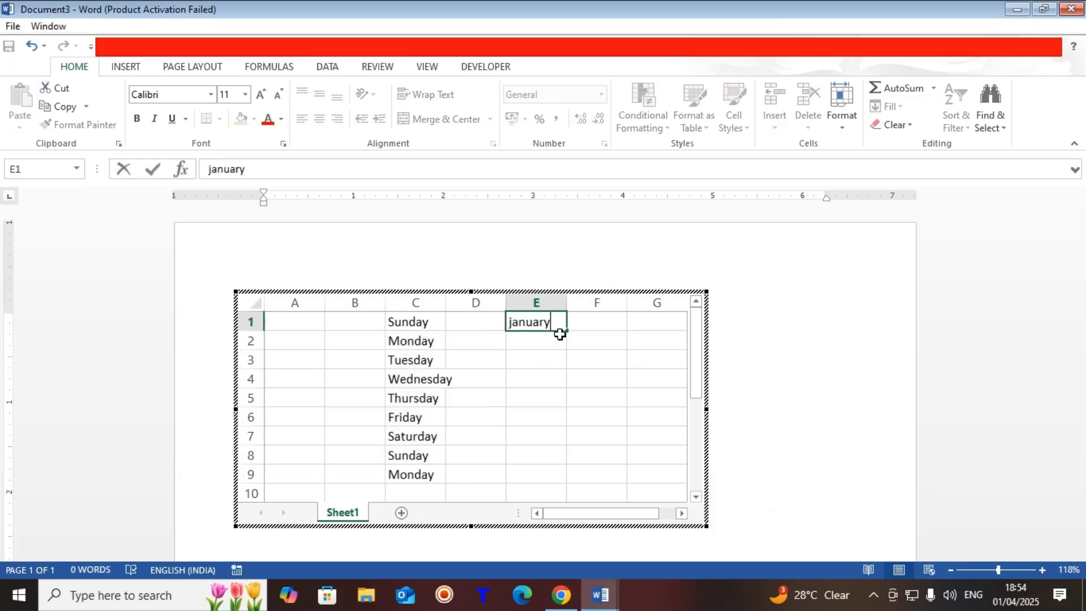
pyautogui.moveTo(566, 331); pyautogui.dragTo(545, 494)
# Step: Enter 19 in F1 and 38 in F2 of the embedded worksheet, fill the number series down to F10, and exit the worksheet
pyautogui.click(605, 323)
pyautogui.write('19')
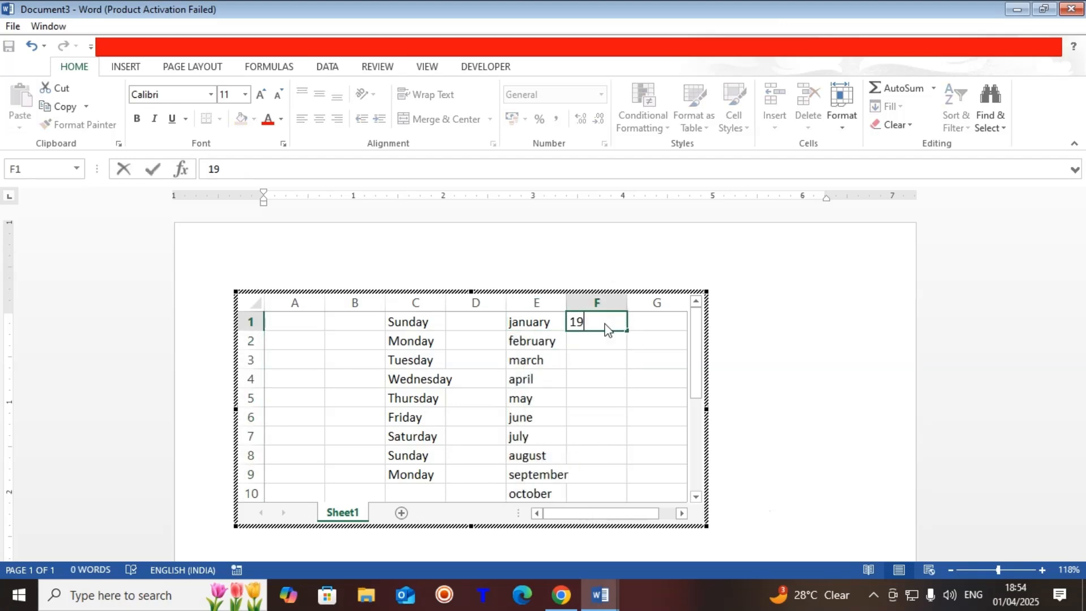
pyautogui.press('Return')
pyautogui.write('38')
pyautogui.press('Return')
pyautogui.moveTo(604, 323); pyautogui.dragTo(606, 495)
pyautogui.moveTo(364, 450); pyautogui.dragTo(368, 440)
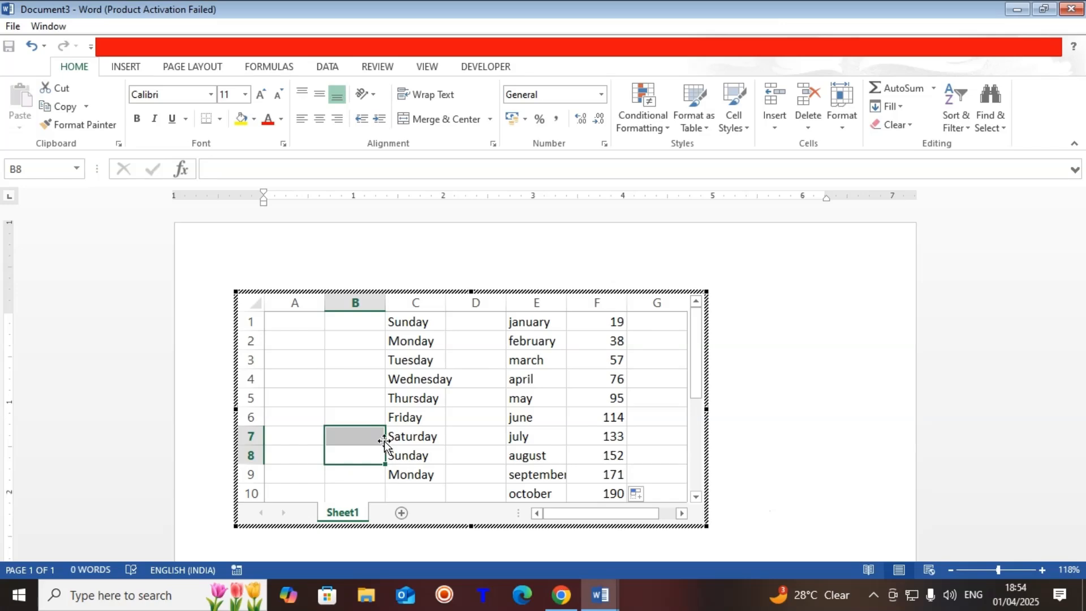
pyautogui.click(823, 348)
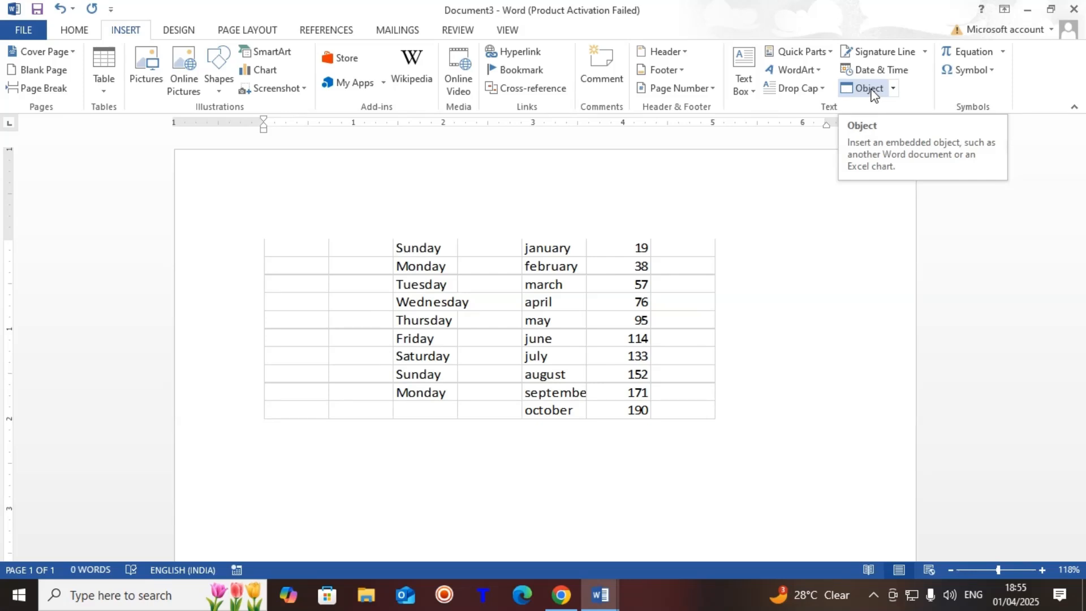
# Step: Delete the embedded worksheet from the page and insert the built-in Fourier Series equation
pyautogui.click(341, 303)
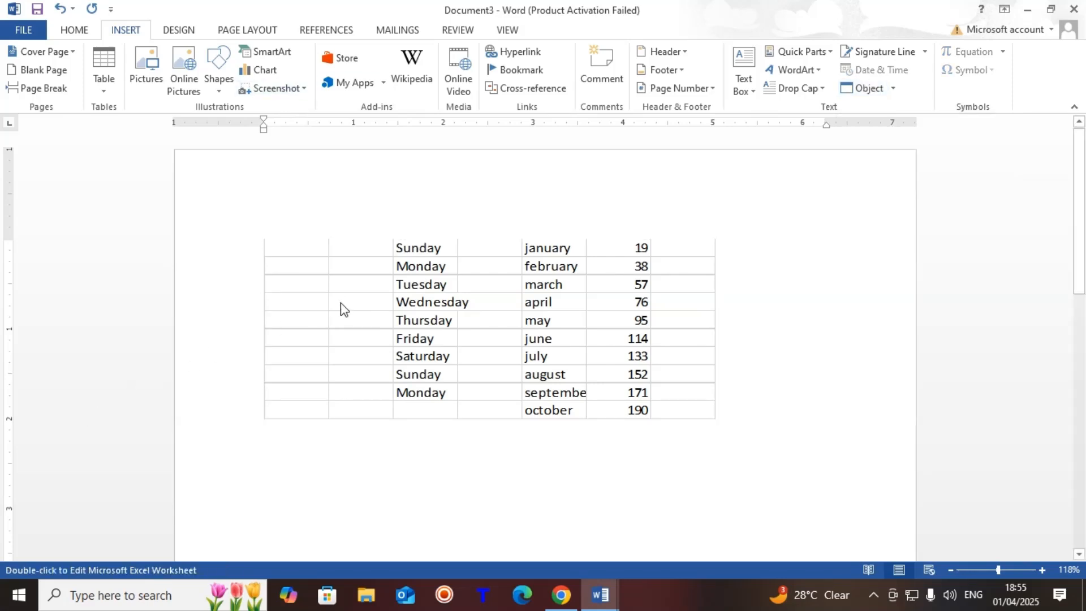
pyautogui.press('Delete')
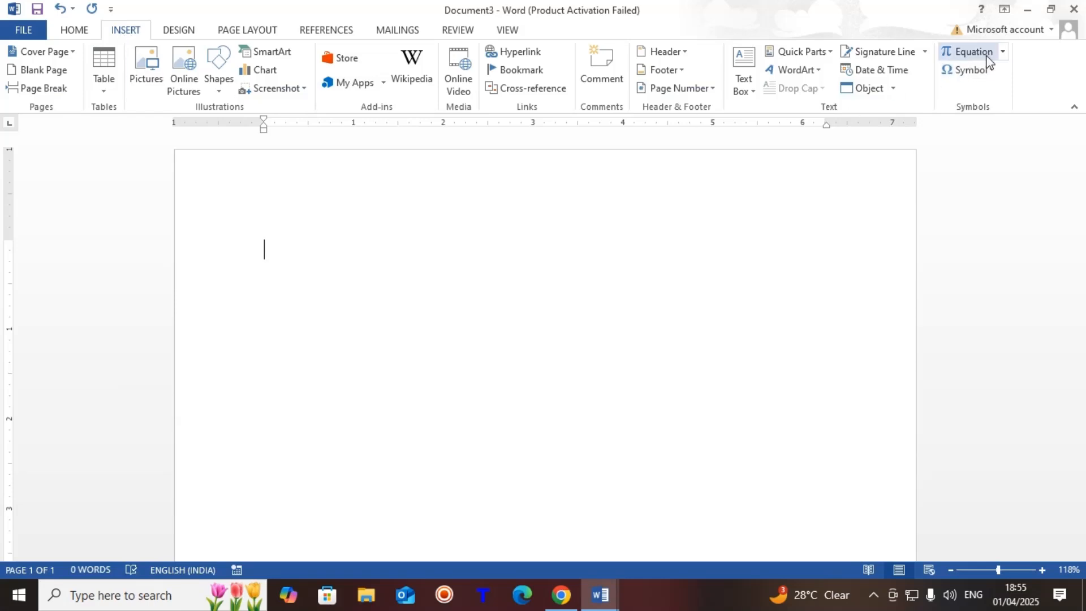
pyautogui.click(1003, 53)
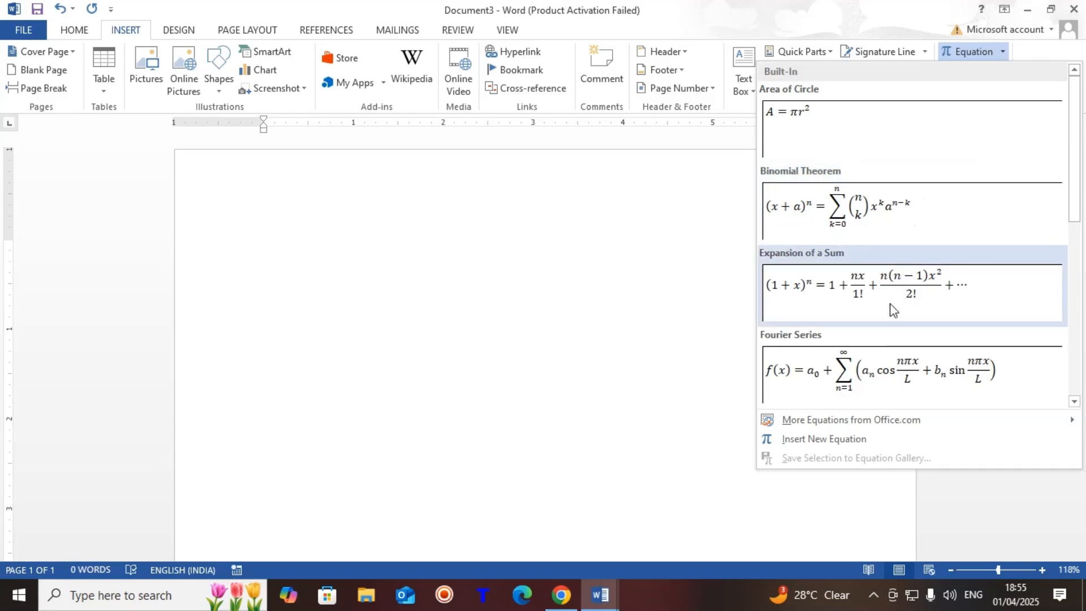
pyautogui.click(909, 373)
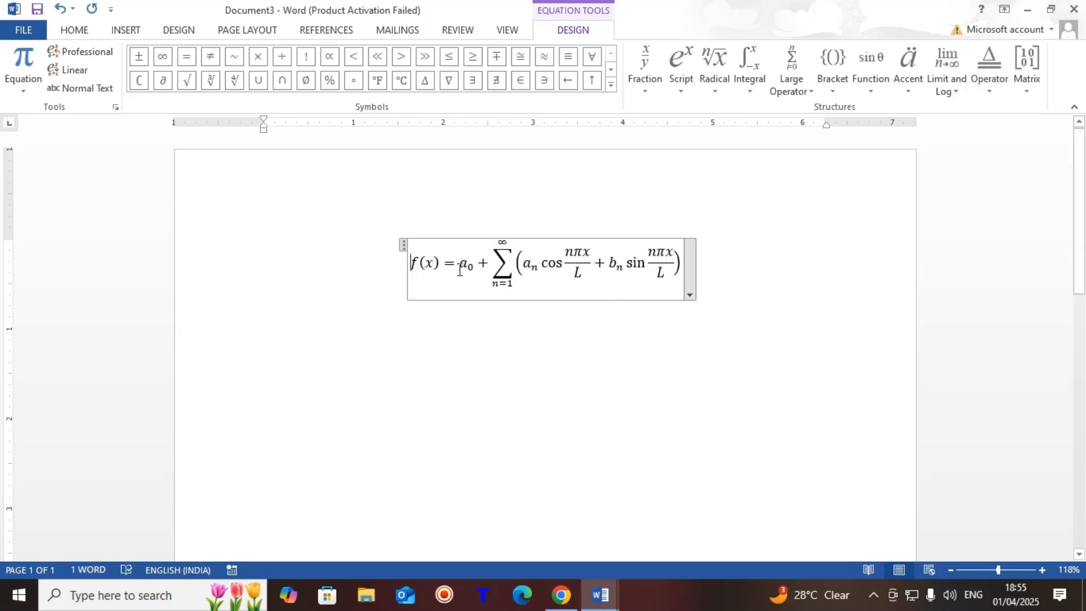
# Step: Insert the symbols ∞∞=≠≠∼÷ at the start of the equation, before f(x)
pyautogui.doubleClick(162, 56)
pyautogui.click(185, 61)
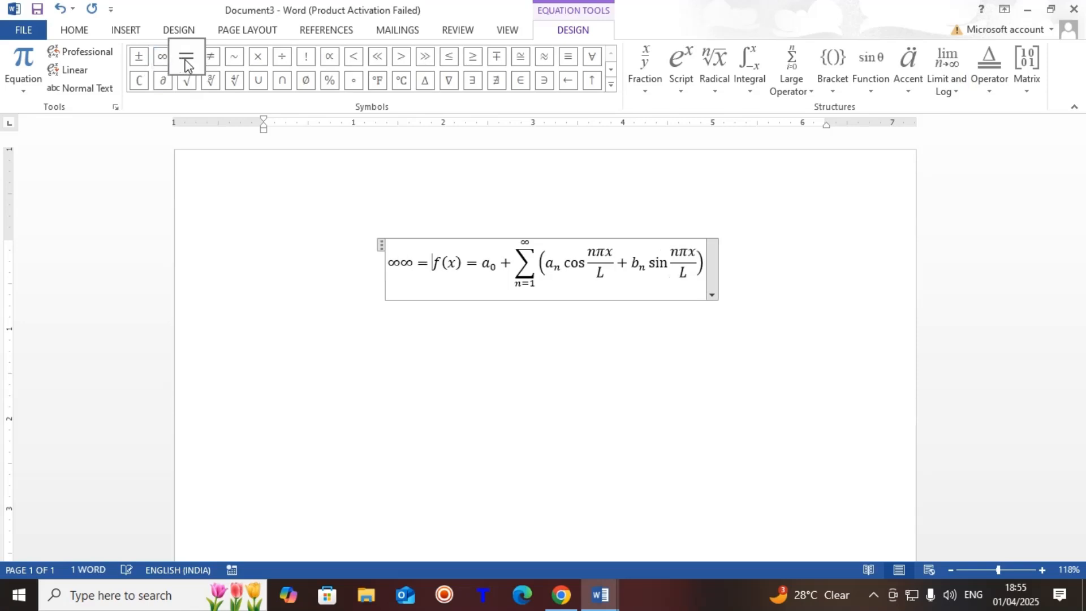
pyautogui.doubleClick(210, 56)
pyautogui.click(235, 56)
pyautogui.click(281, 56)
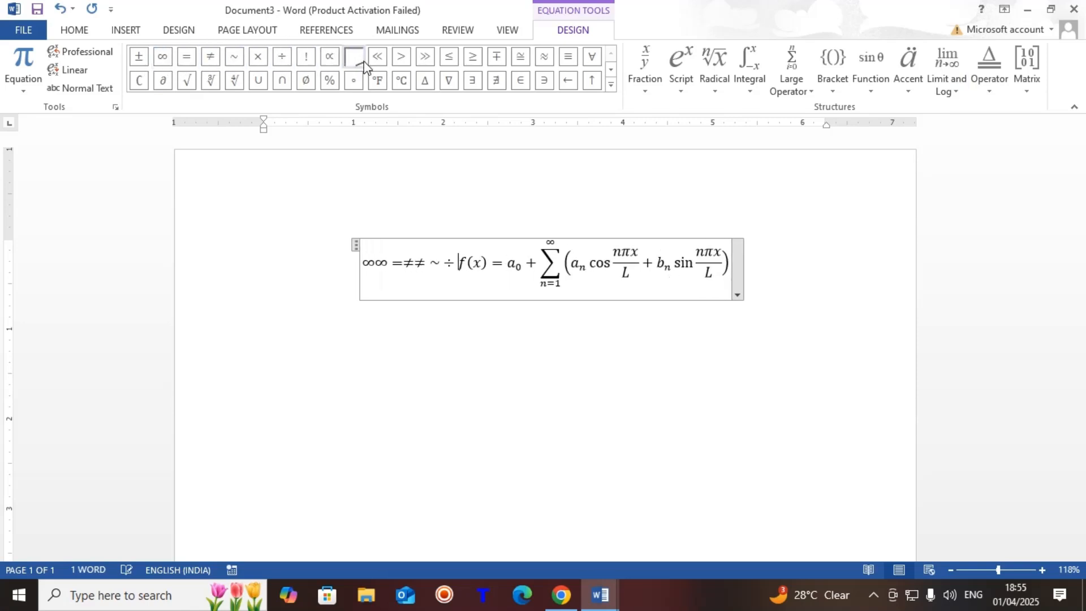
# Step: Remove the seven extra symbols in front of f(x) in the equation
pyautogui.press('BackSpace')
pyautogui.press('BackSpace')
pyautogui.press('BackSpace')
pyautogui.press('BackSpace')
pyautogui.press('BackSpace')
pyautogui.press('BackSpace')
pyautogui.press('BackSpace')
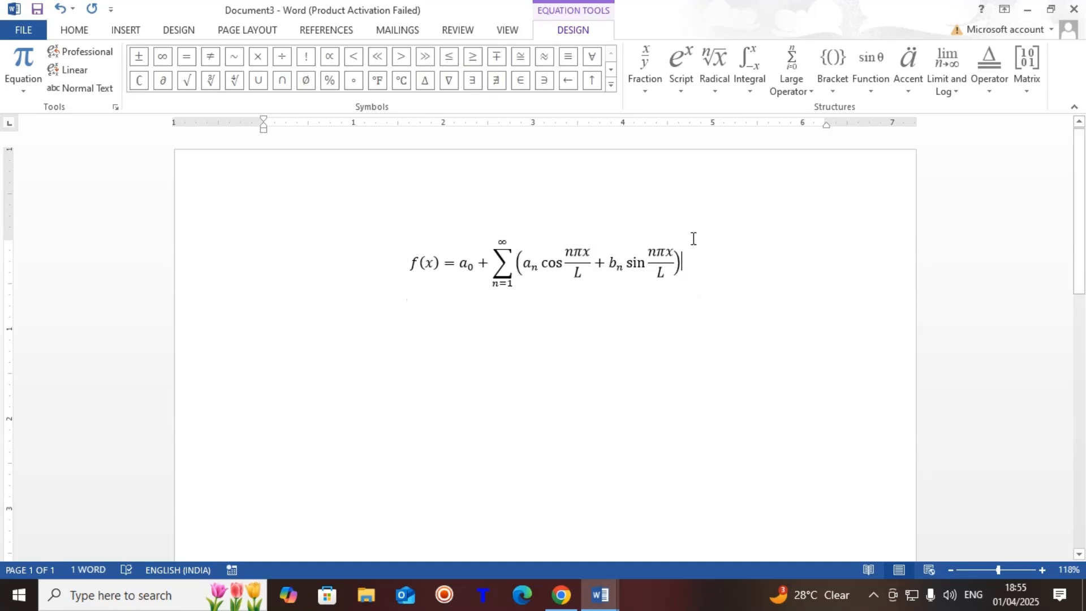
# Step: Delete the whole Fourier Series equation from the page
pyautogui.click(649, 303)
pyautogui.press('BackSpace')
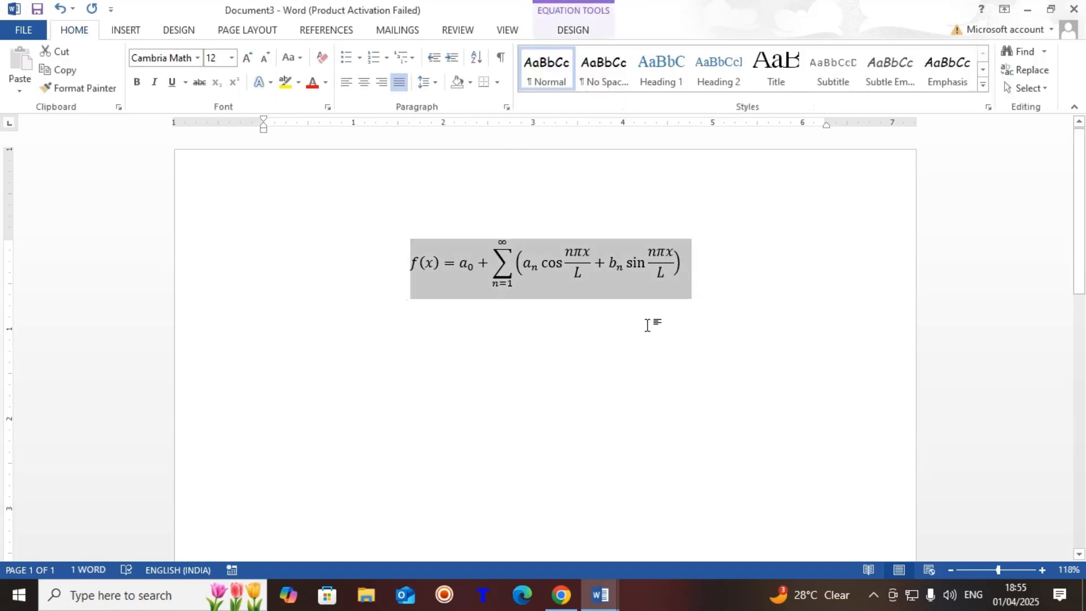
pyautogui.press('BackSpace')
# Step: Insert the Trade Mark Sign and the Registered Sign on the blank page using the Symbol dialog, and close the dialog
pyautogui.click(127, 31)
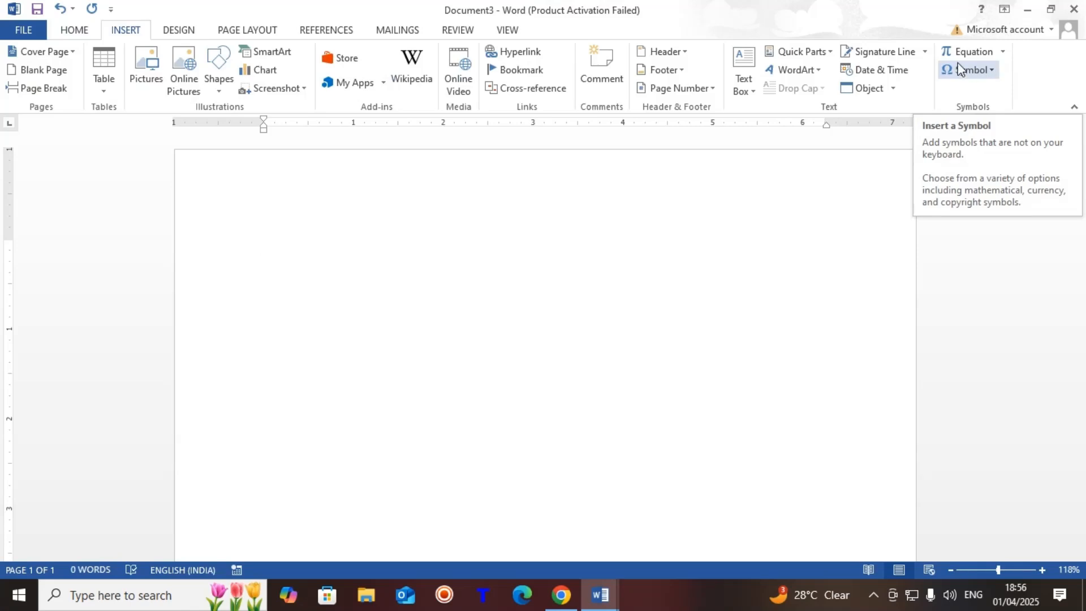
pyautogui.press('super')
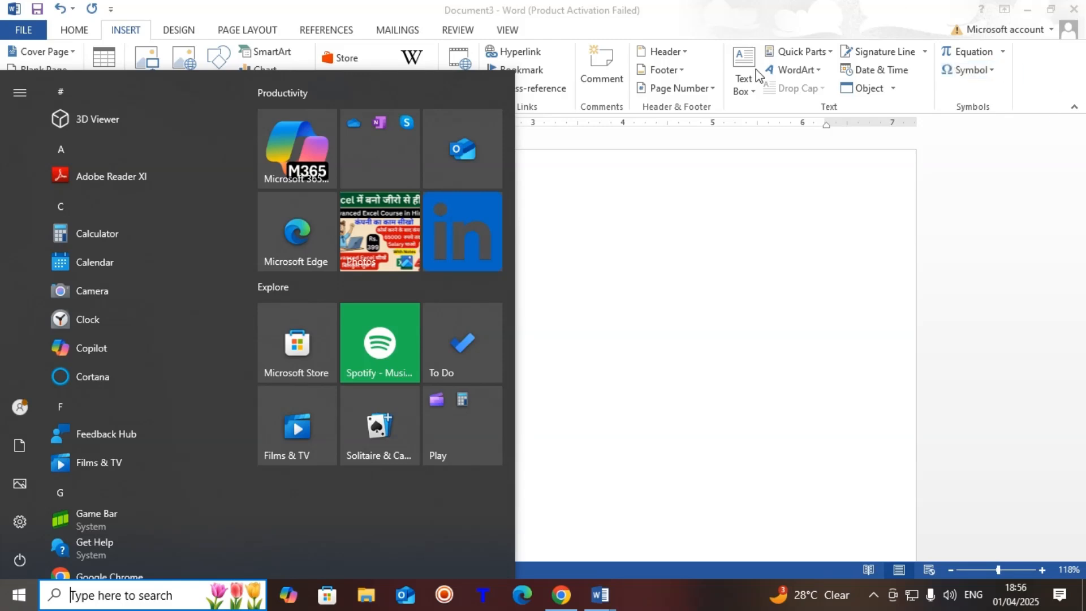
pyautogui.click(598, 240)
pyautogui.click(974, 72)
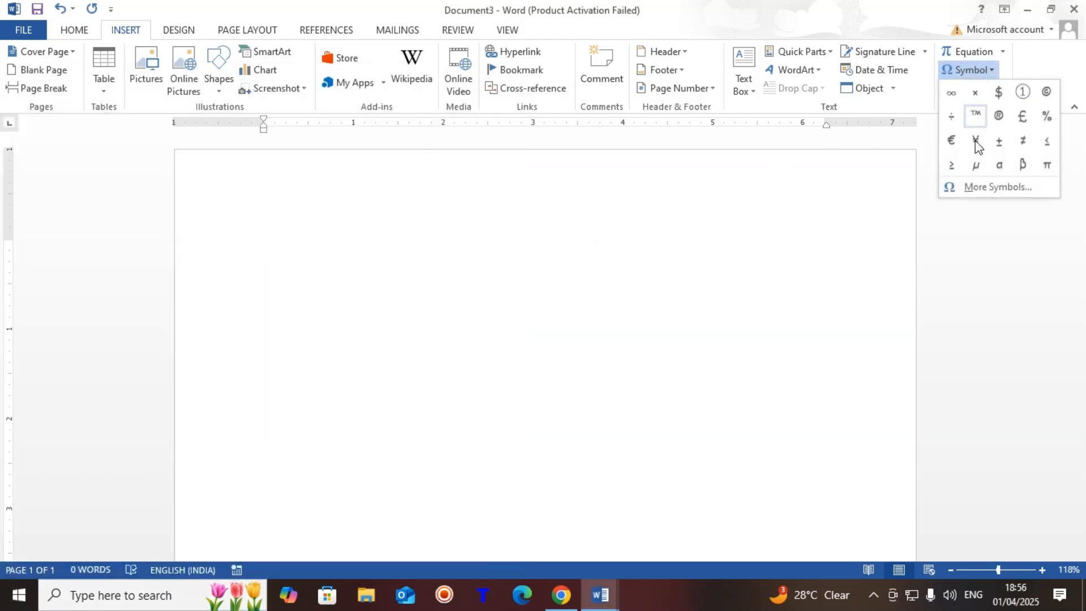
pyautogui.click(984, 189)
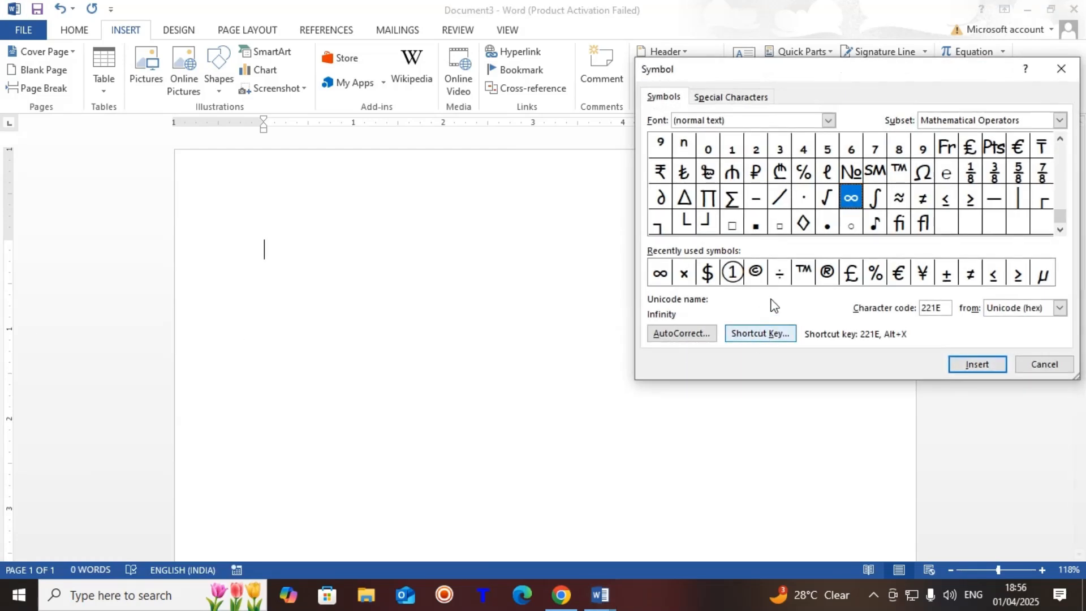
pyautogui.click(814, 275)
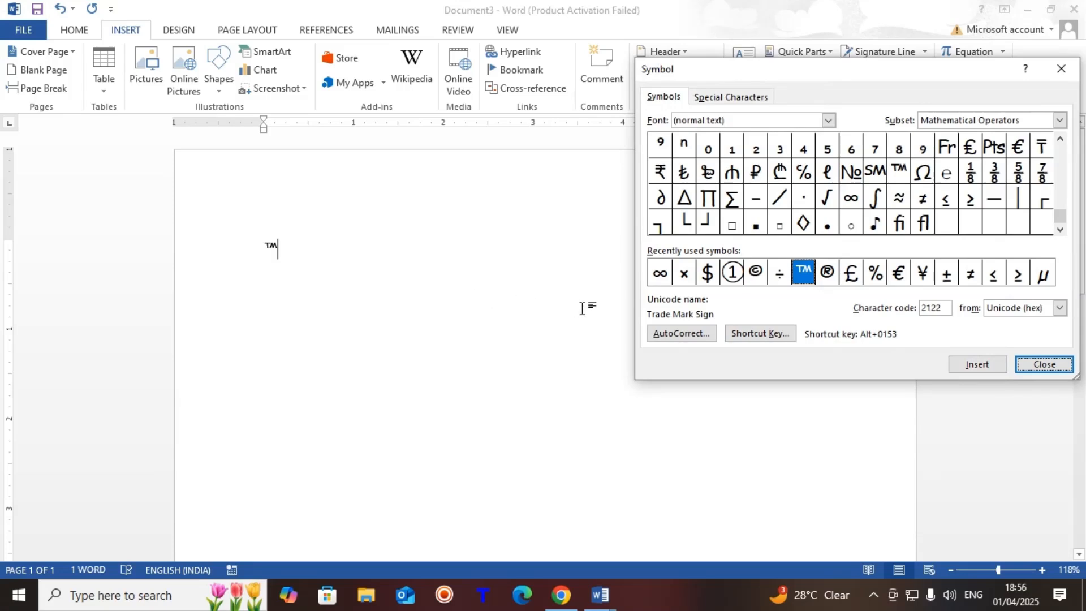
pyautogui.click(828, 273)
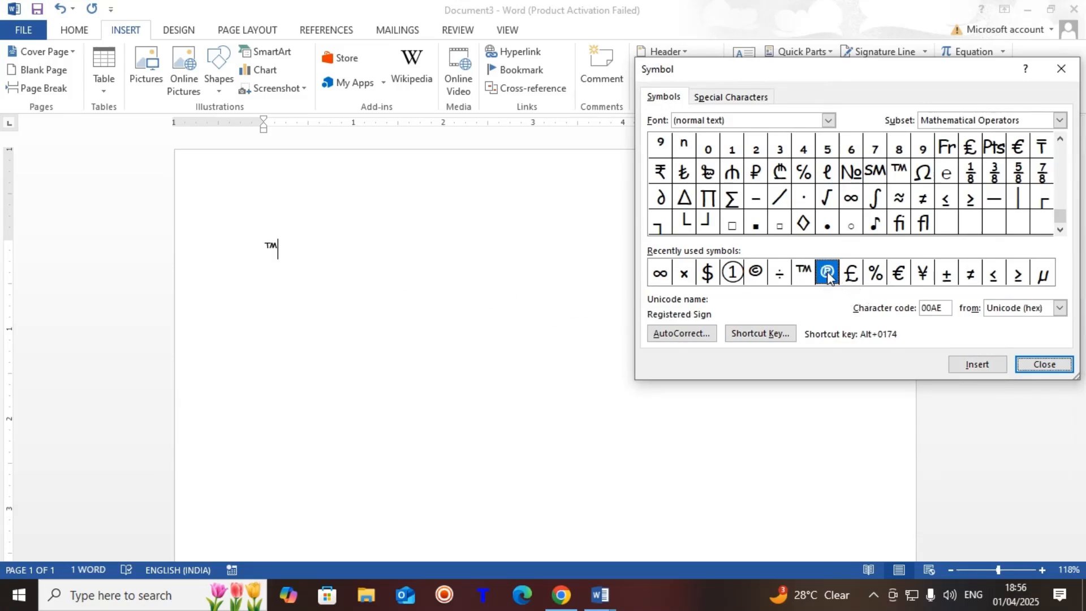
pyautogui.click(970, 364)
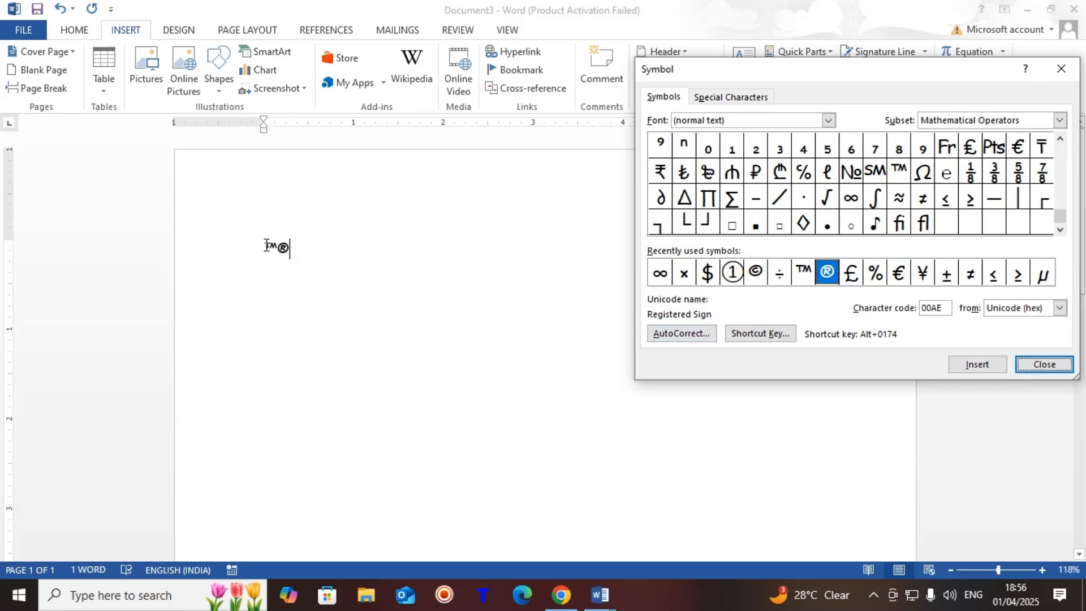
pyautogui.click(1045, 365)
# Step: Select both inserted symbols and enlarge their font size to 72
pyautogui.hotkey('ctrl', 'a')
pyautogui.click(73, 30)
pyautogui.click(252, 63)
pyautogui.click(252, 63)
pyautogui.click(252, 63)
pyautogui.click(253, 63)
pyautogui.click(252, 63)
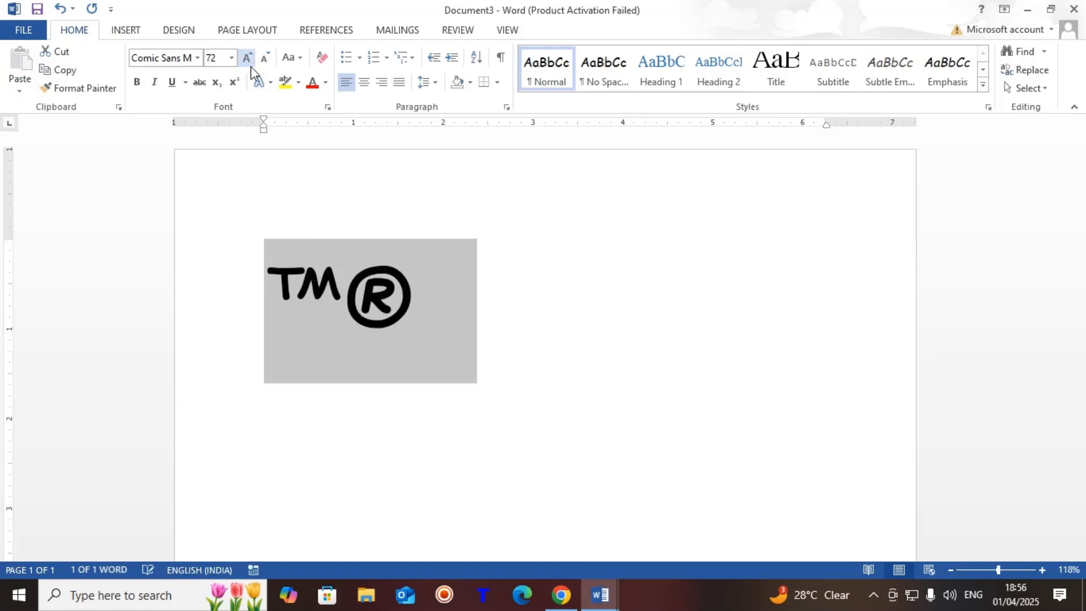
# Step: Add the Partial Differential and Lozenge symbols after the registered sign using the Symbol dialog
pyautogui.click(416, 300)
pyautogui.click(125, 30)
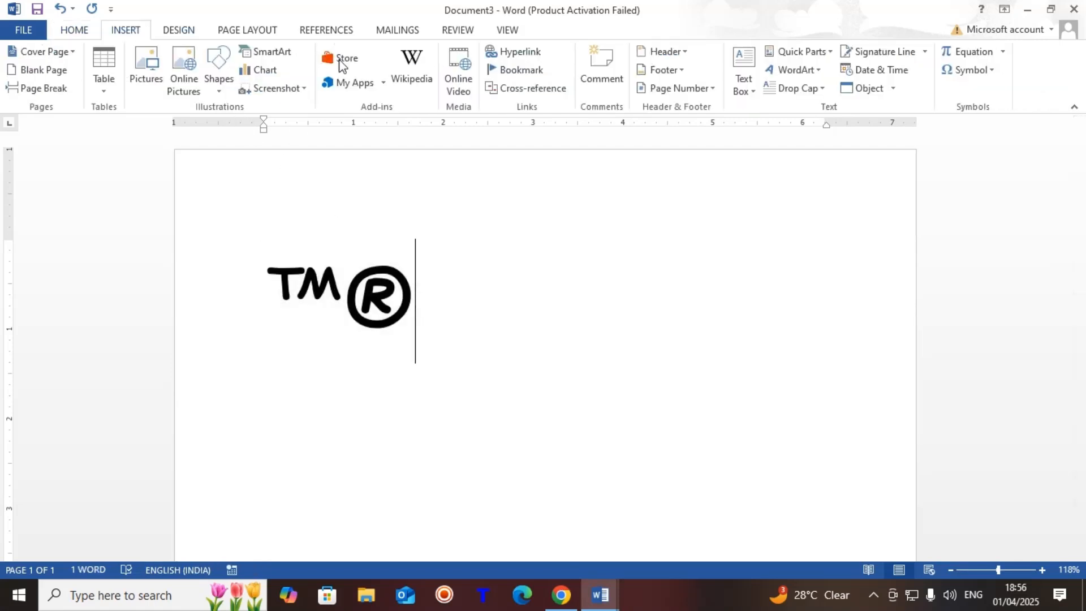
pyautogui.click(974, 70)
pyautogui.click(984, 191)
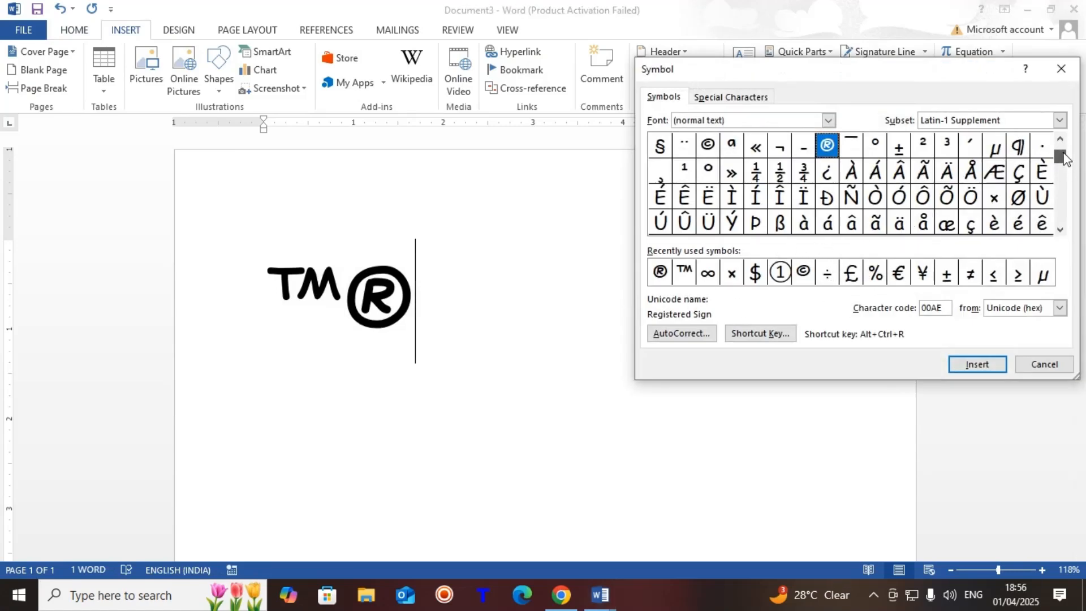
pyautogui.scroll(3, 1063, 161)
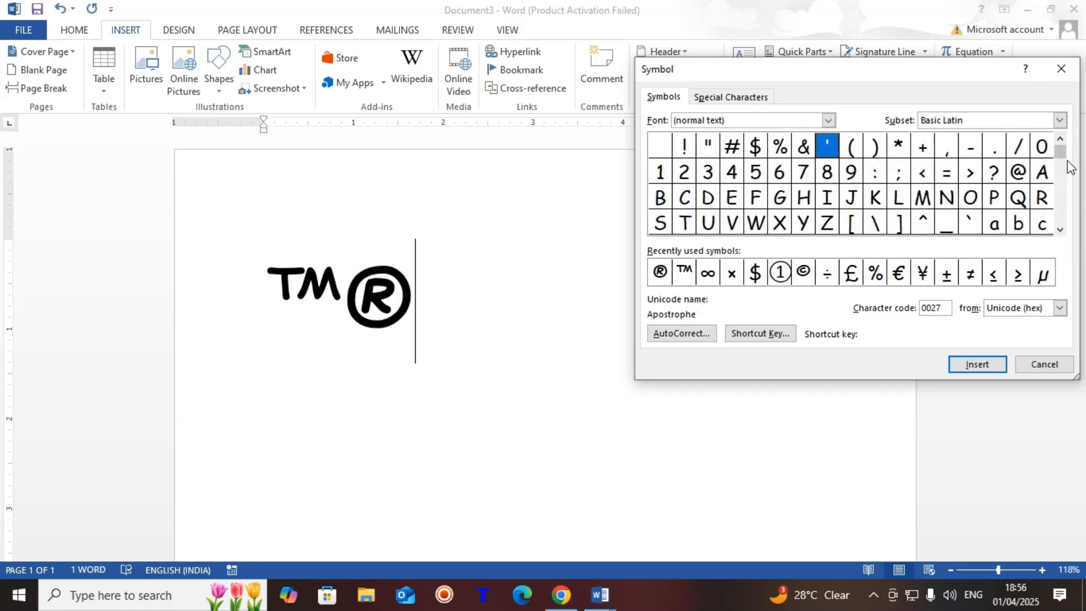
pyautogui.scroll(-5, 1069, 169)
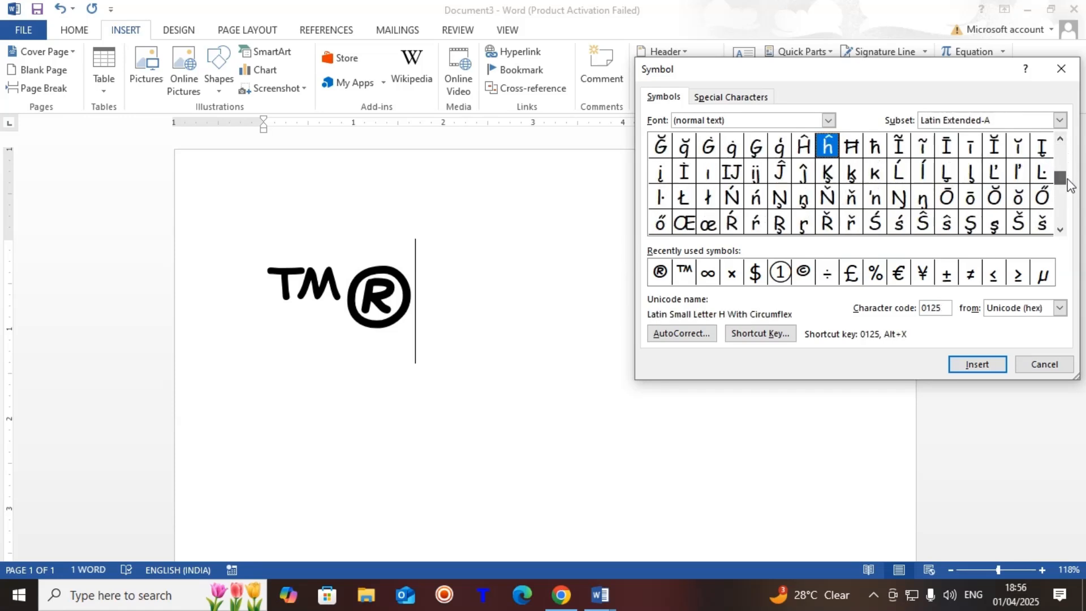
pyautogui.moveTo(1069, 184); pyautogui.dragTo(1069, 223)
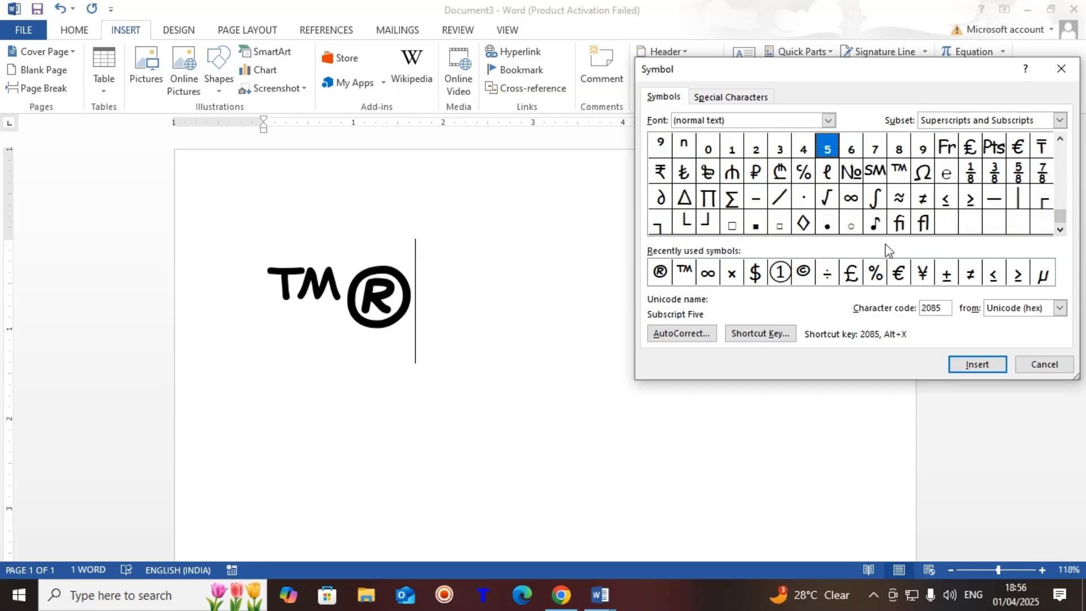
pyautogui.click(666, 201)
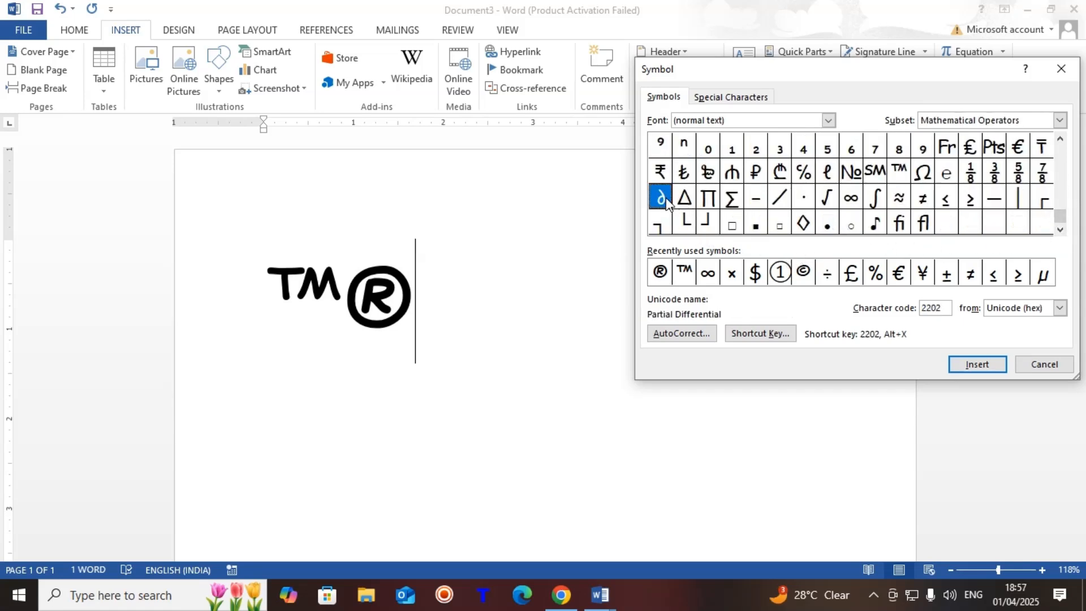
pyautogui.click(975, 364)
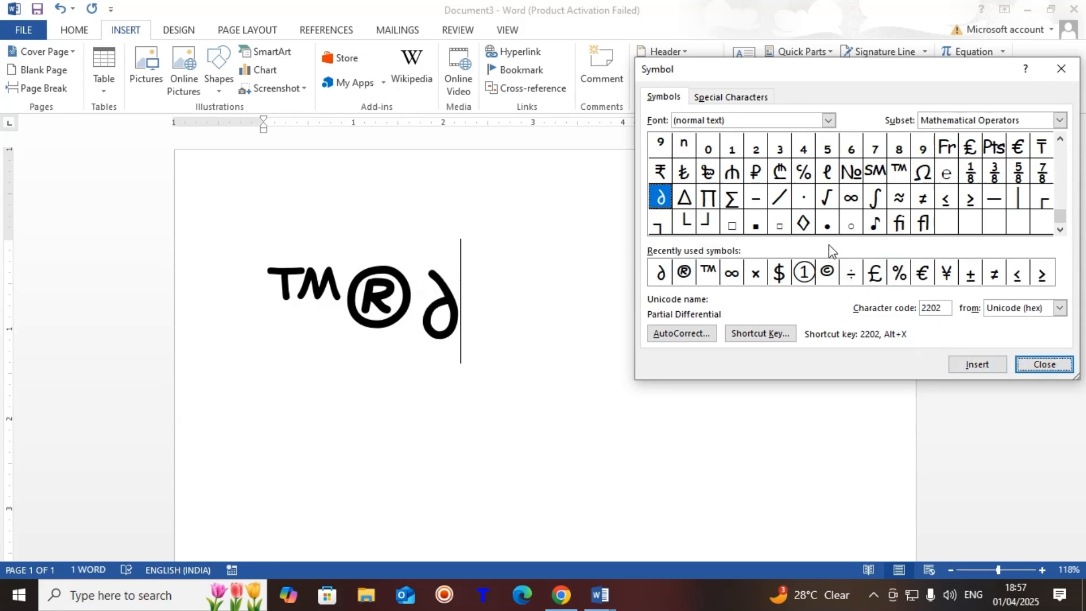
pyautogui.click(805, 224)
pyautogui.click(978, 365)
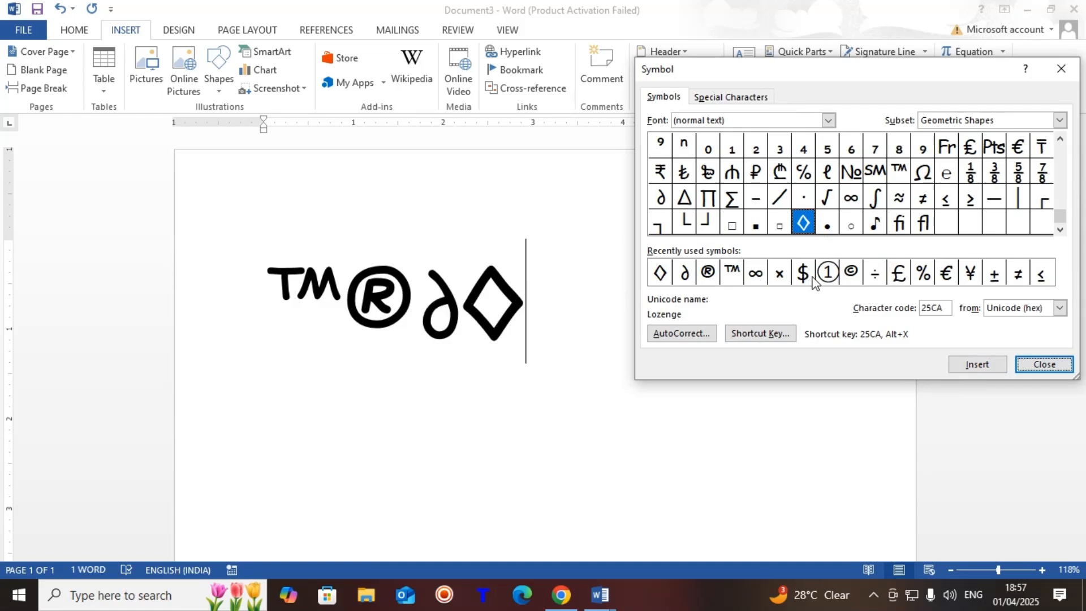
# Step: Add the Circled Digit One, one-eighth fraction and three-eighths fraction symbols after the lozenge, moving the dialog aside from the text
pyautogui.click(827, 273)
pyautogui.click(965, 364)
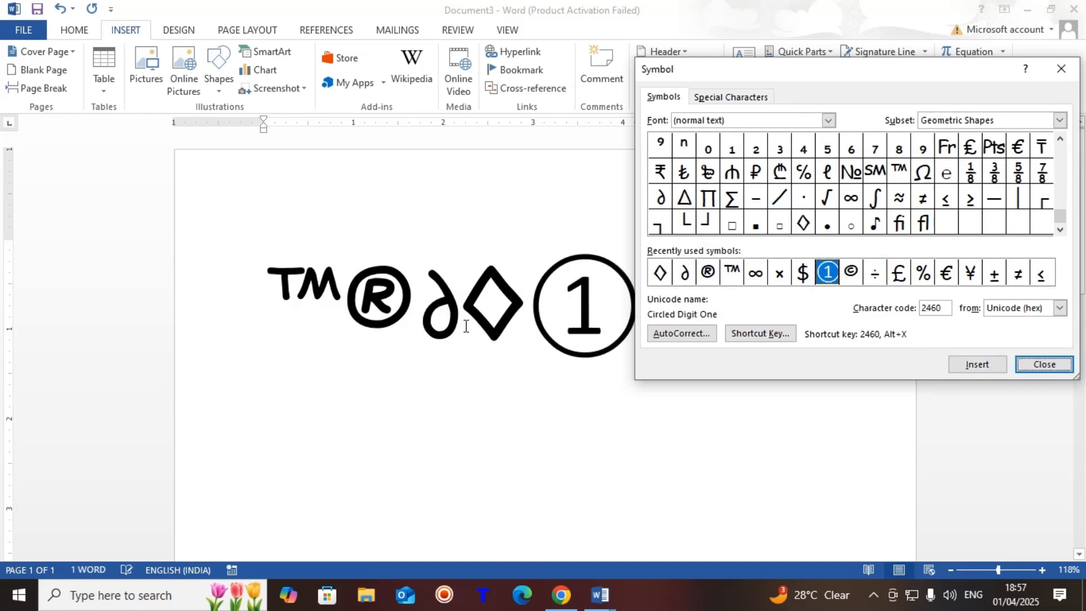
pyautogui.click(971, 172)
pyautogui.click(995, 365)
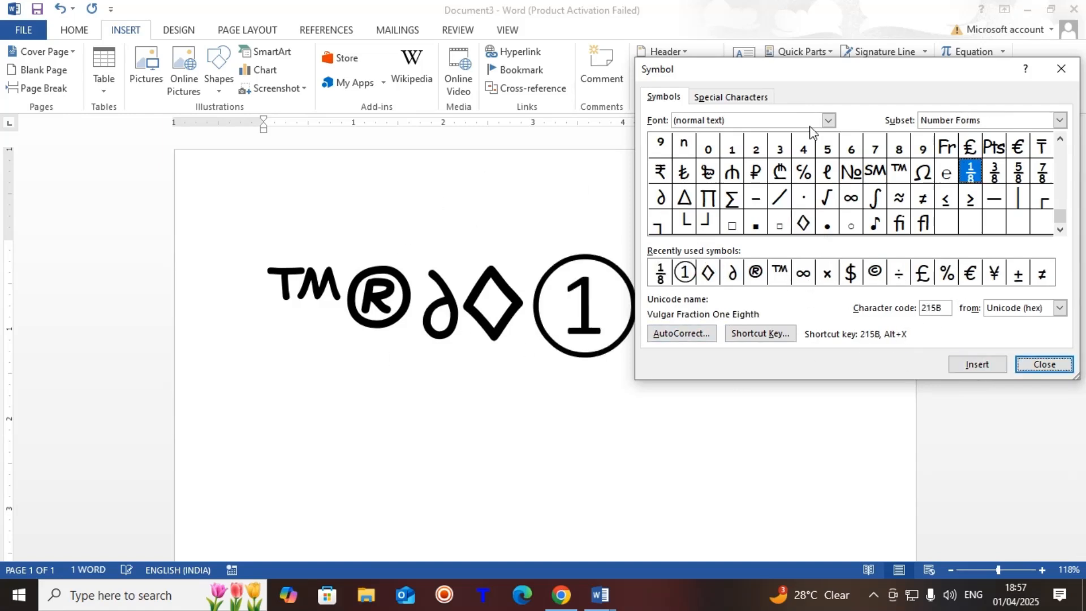
pyautogui.moveTo(826, 73); pyautogui.dragTo(240, 164)
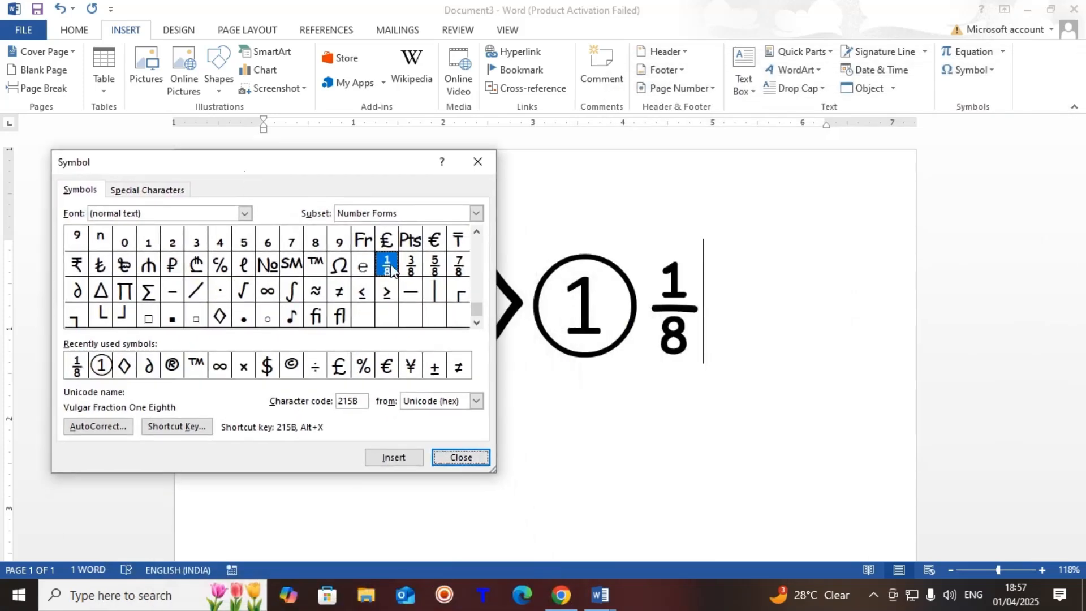
pyautogui.click(411, 265)
pyautogui.click(408, 457)
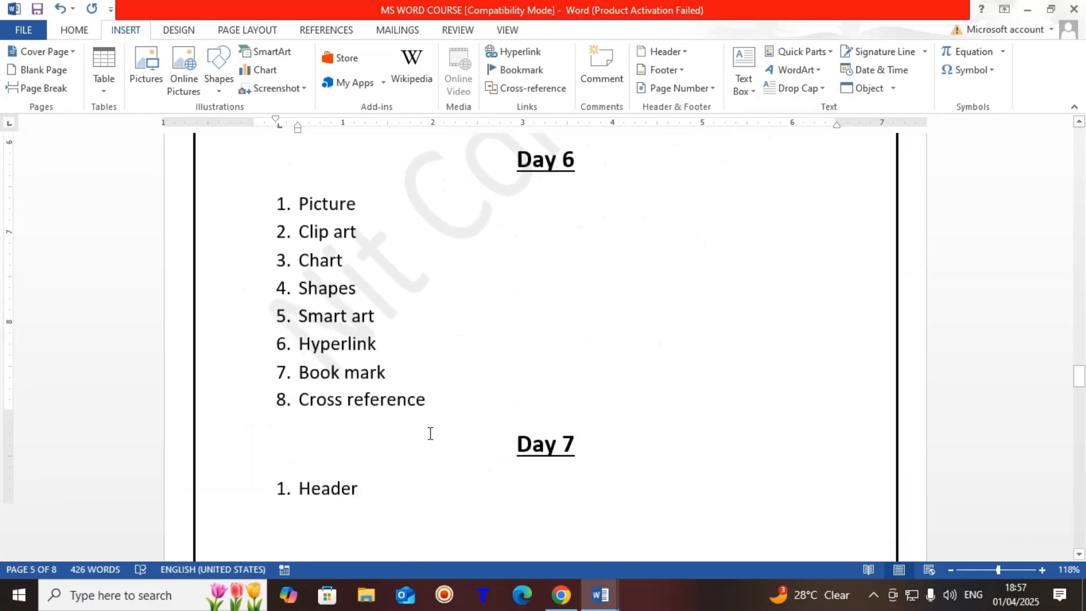
# Step: Review the Day 7 topic list in the MS WORD COURSE document
pyautogui.scroll(-5, 428, 436)
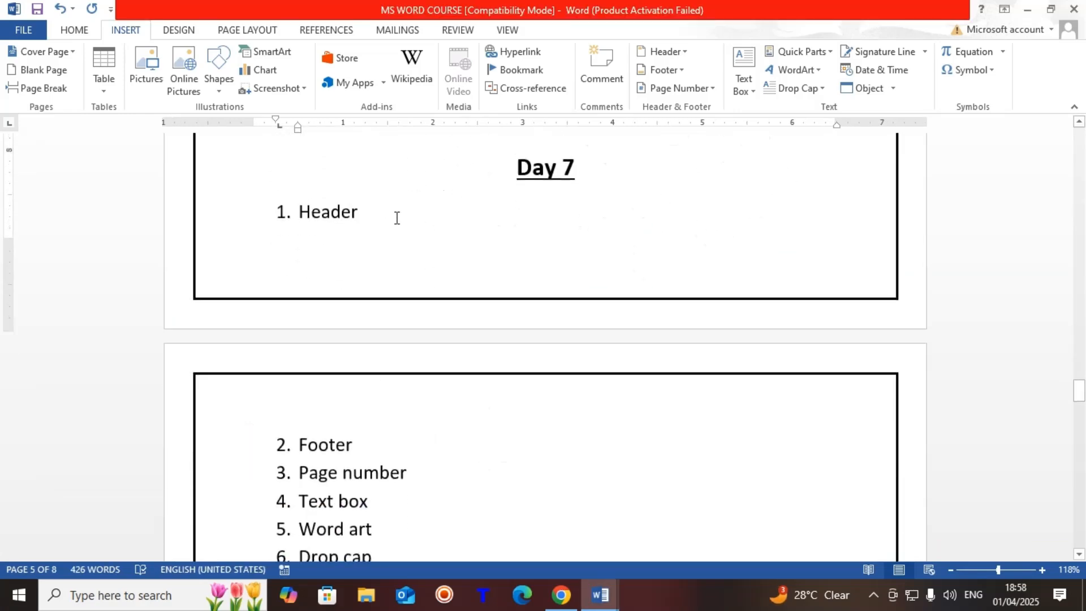
pyautogui.scroll(-3, 396, 224)
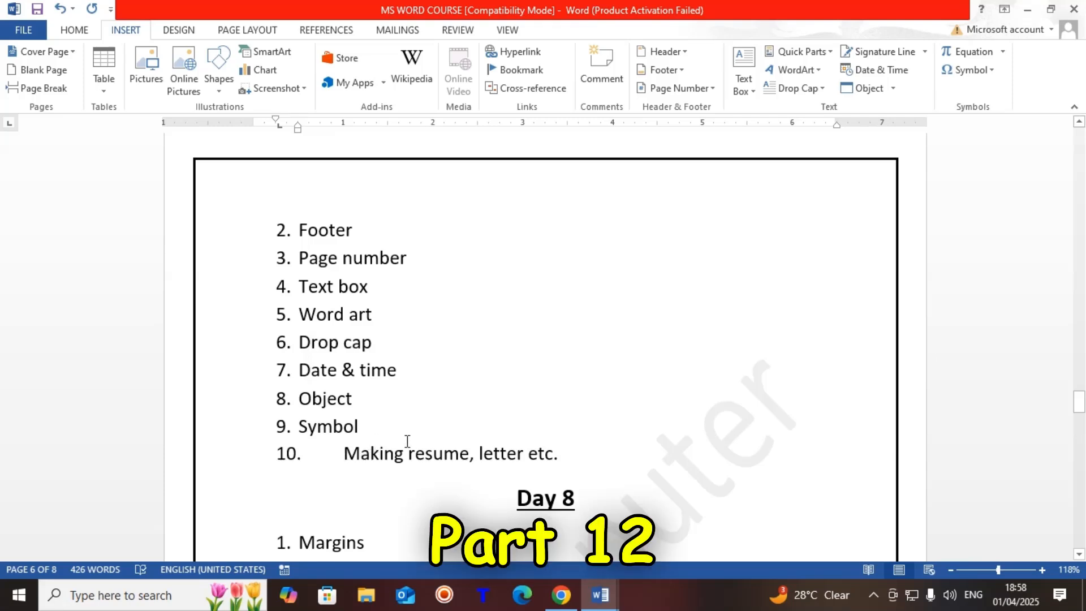
pyautogui.scroll(5, 417, 439)
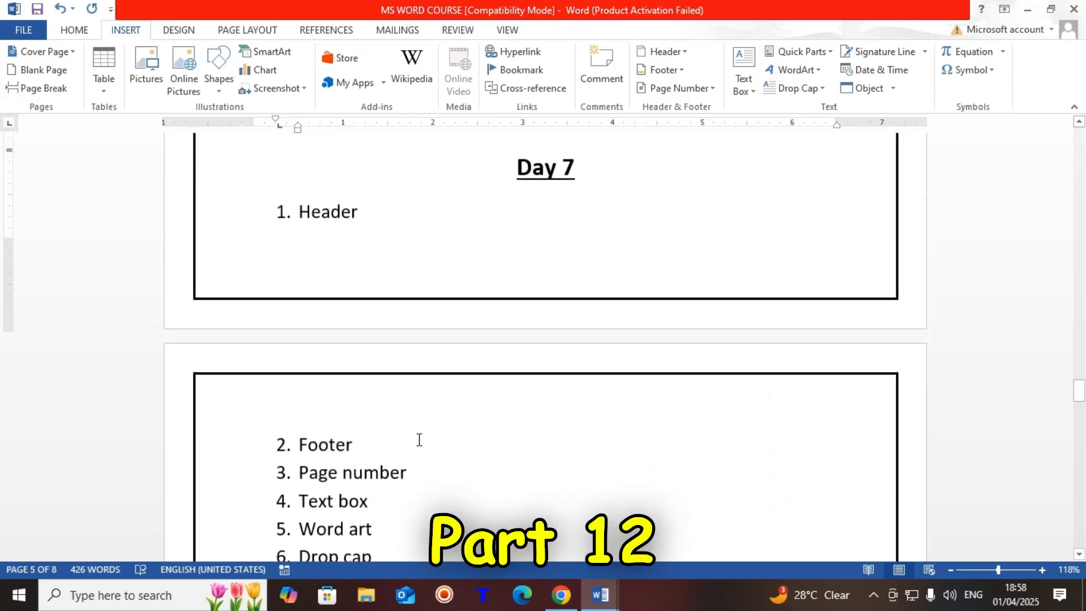